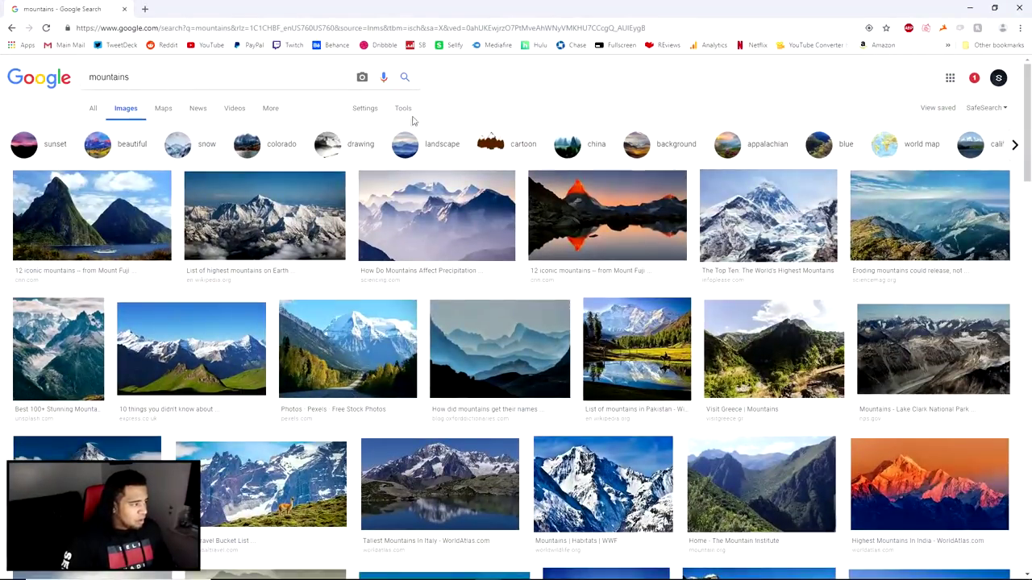
Look through the image search's "Larger than" size filter options for the mountains results, and close the browser
left_click(403, 110)
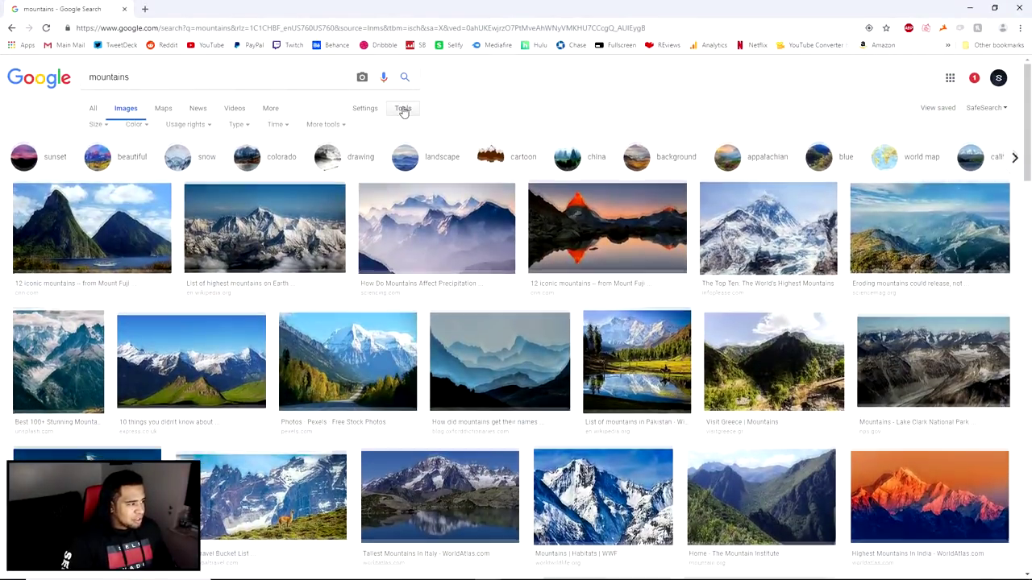
left_click(96, 127)
mouse_move(109, 207)
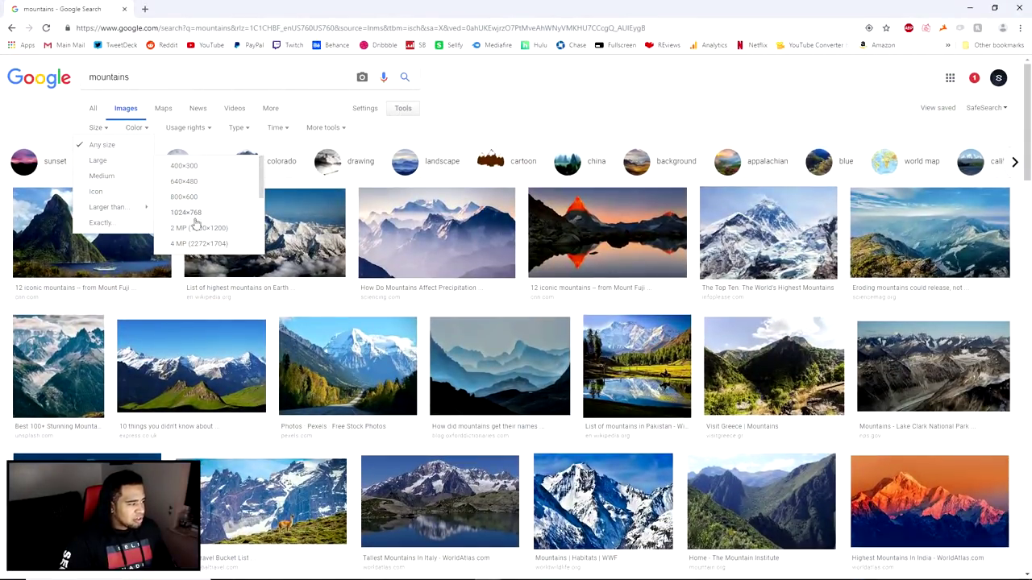
scroll(203, 248, "down", 1)
scroll(203, 242, "down", 3)
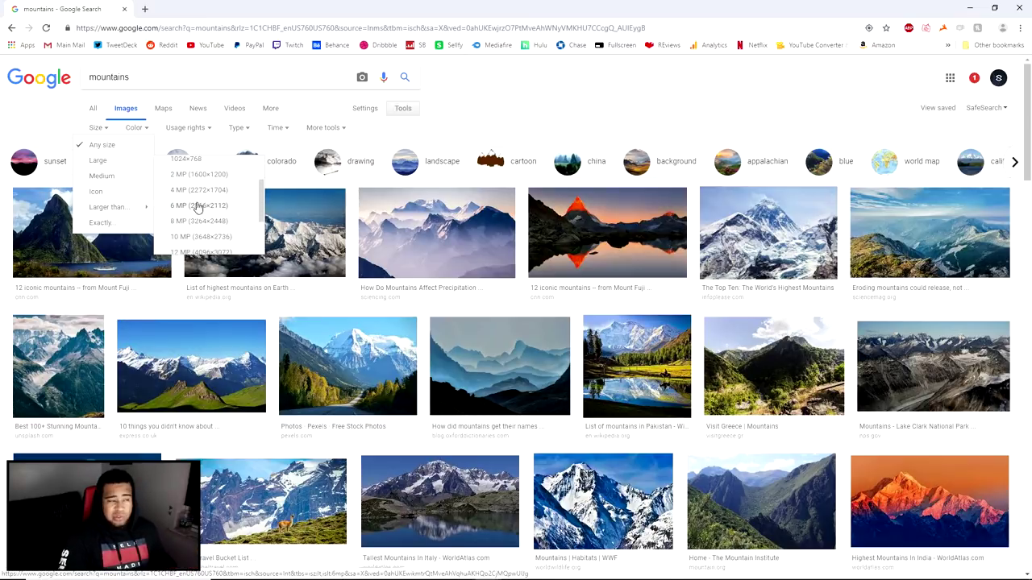
left_click(1018, 8)
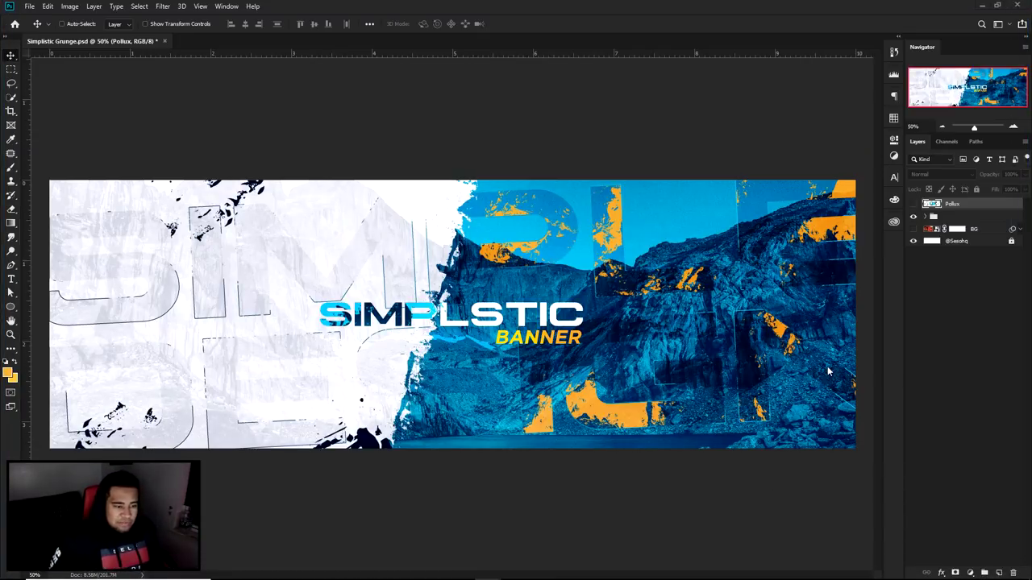
Show the Pollux layer to view the reference banner, shift it slightly, and hide it again
left_click(914, 204)
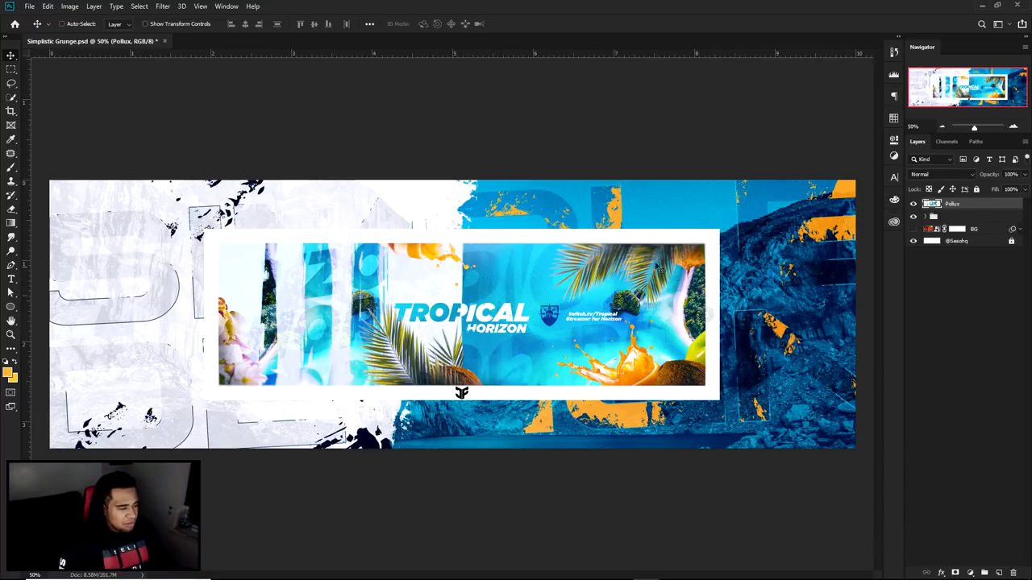
mouse_move(520, 323)
left_mouse_down()
mouse_move(551, 350)
mouse_move(513, 316)
mouse_move(512, 327)
left_mouse_up()
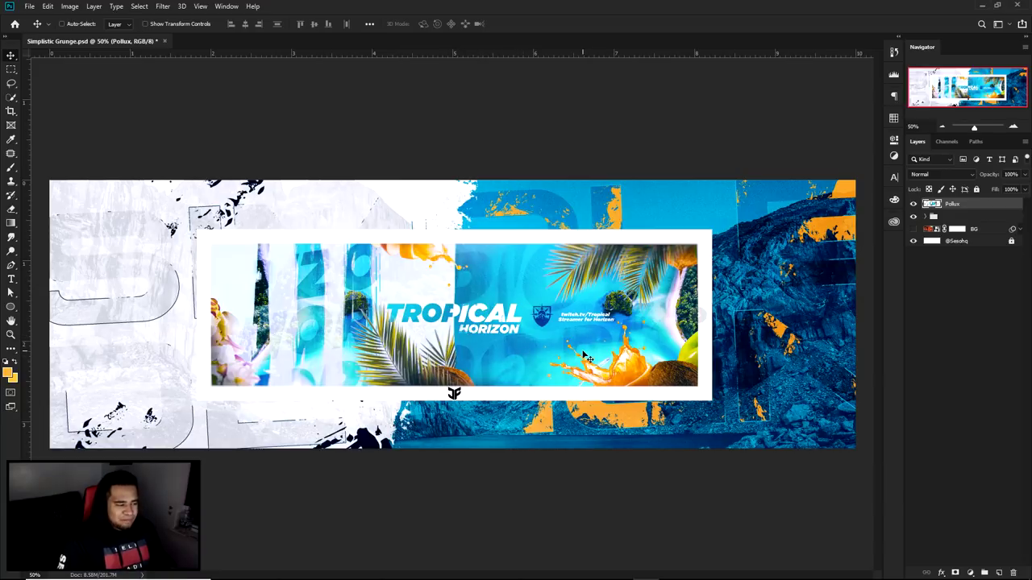
left_click(914, 204)
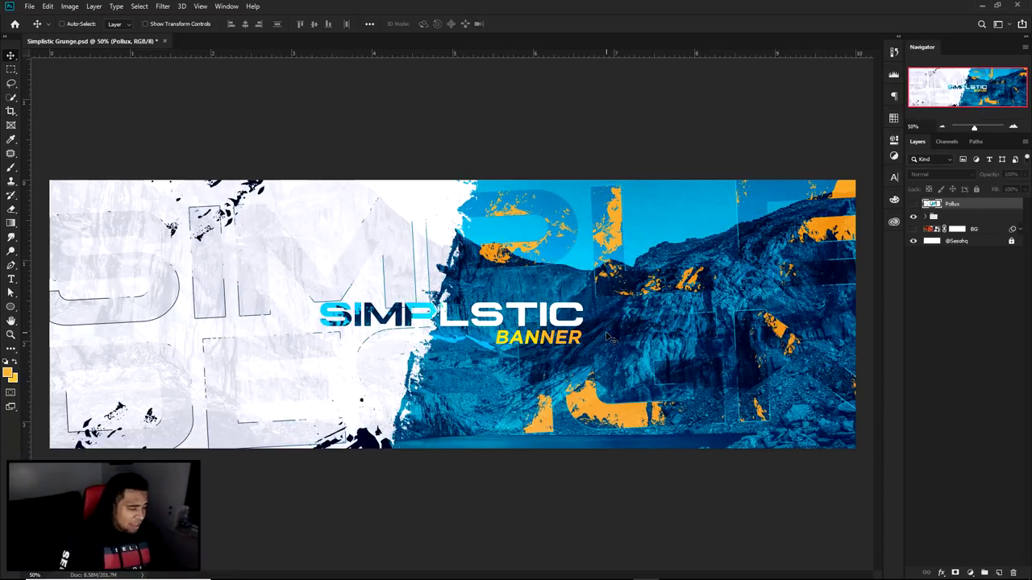
Look through the Brush tool's presets down to the Align Update set, and deselect all layers
key("b")
right_click(523, 234)
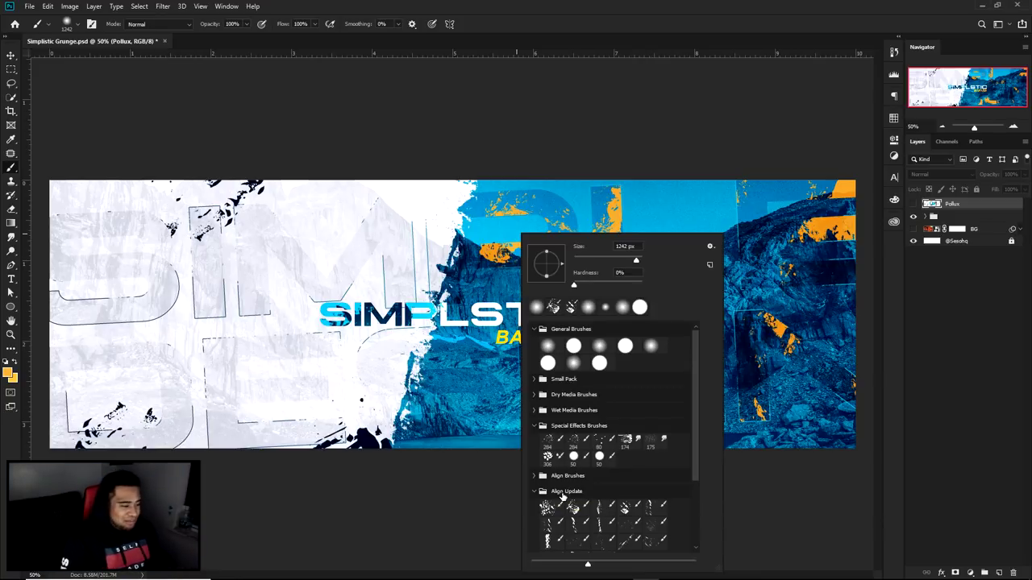
scroll(565, 496, "down", 1)
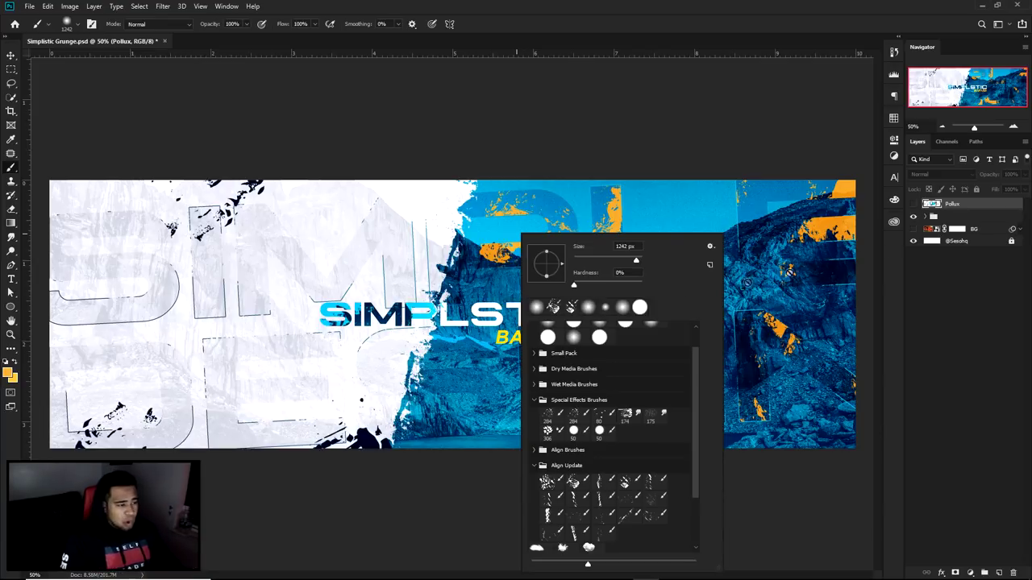
left_click(953, 204)
left_click(956, 278)
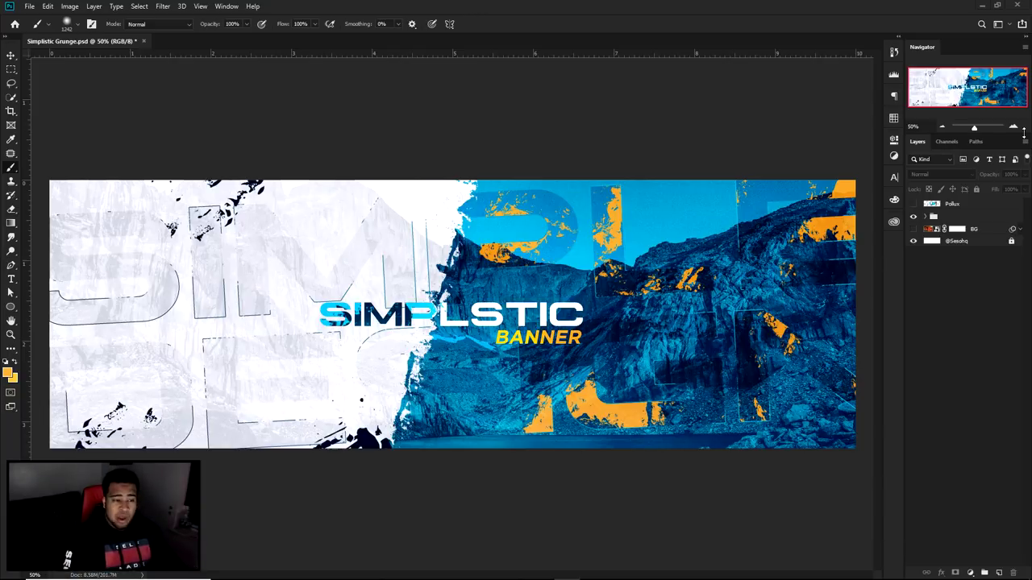
Hide the layer group and show the BG mountain photo layer with its smart filters expanded
left_click(914, 215)
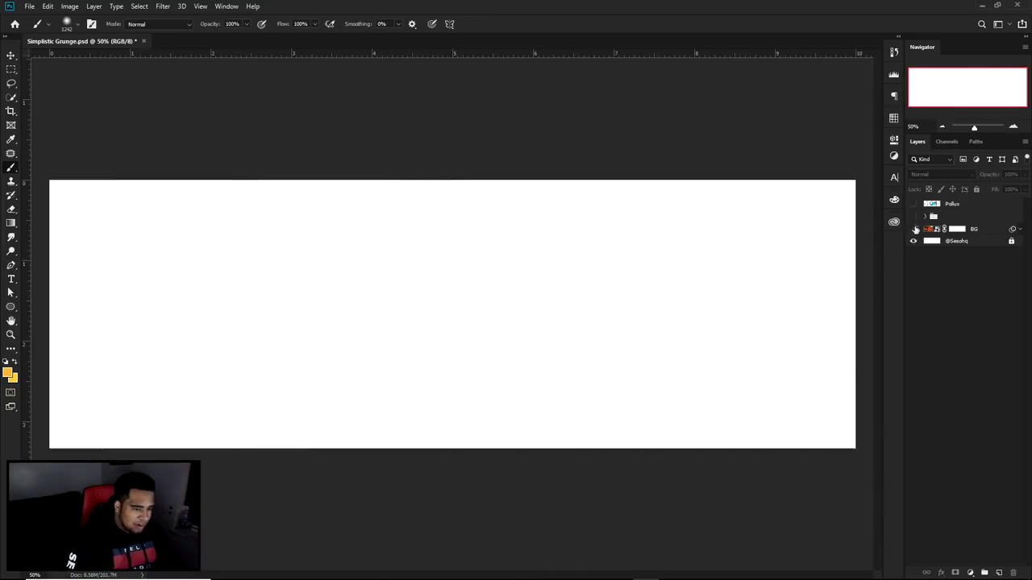
left_click(913, 229)
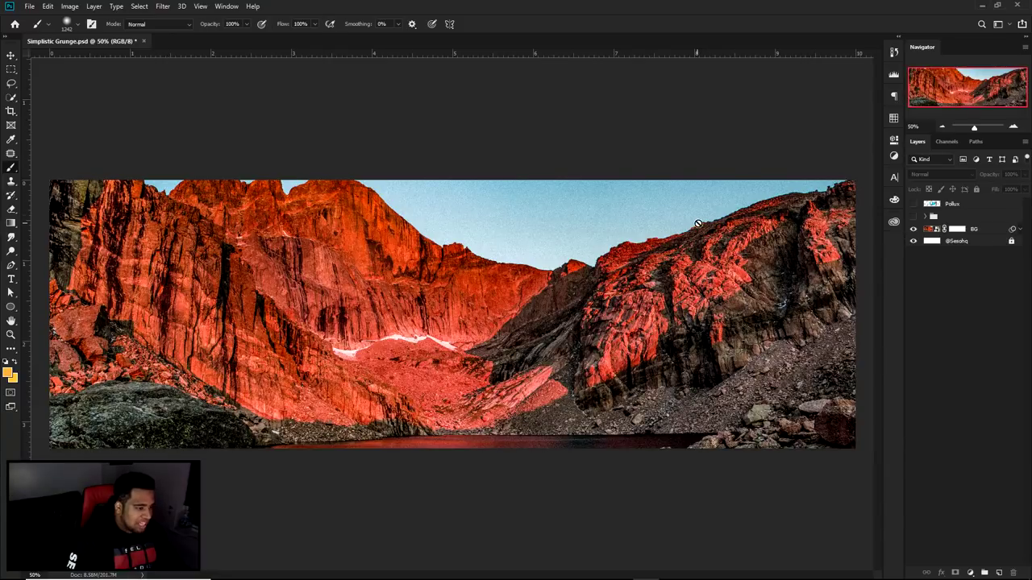
left_click(1017, 232)
left_click(1019, 231)
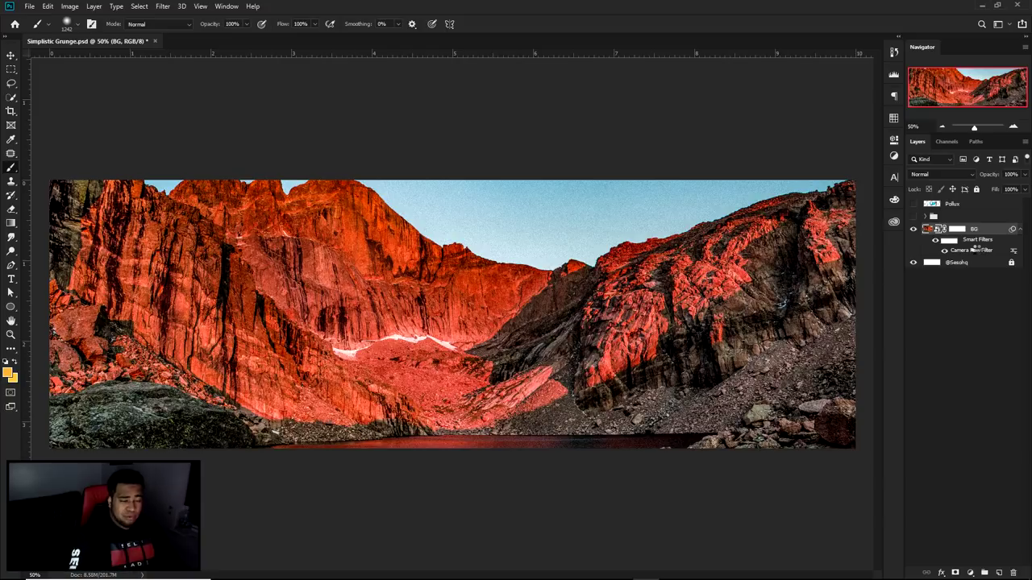
Examine the BG layer's Camera Raw basic and grain settings in a before/after comparison, and close the filter without changes
double_click(976, 250)
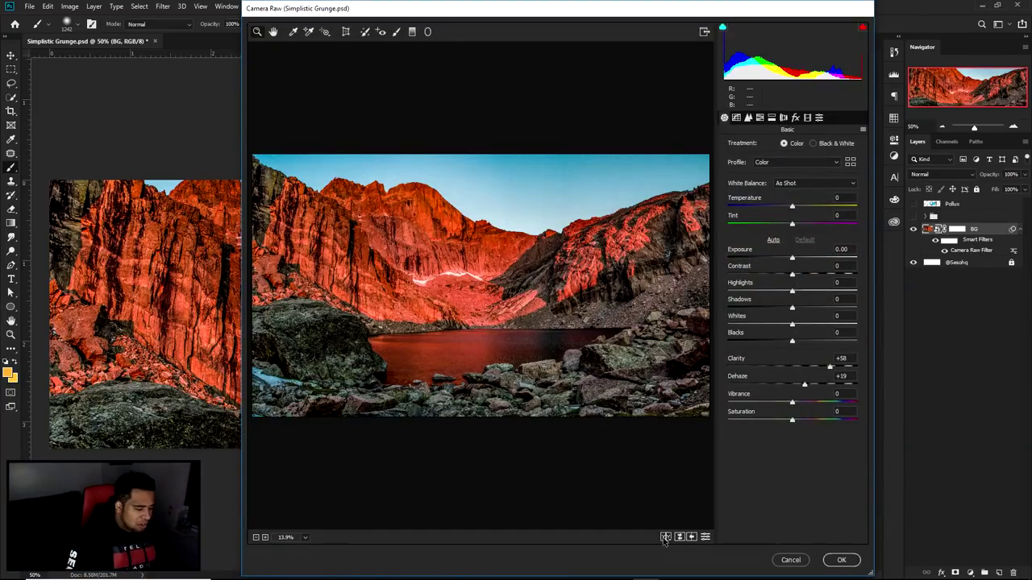
left_click(665, 537)
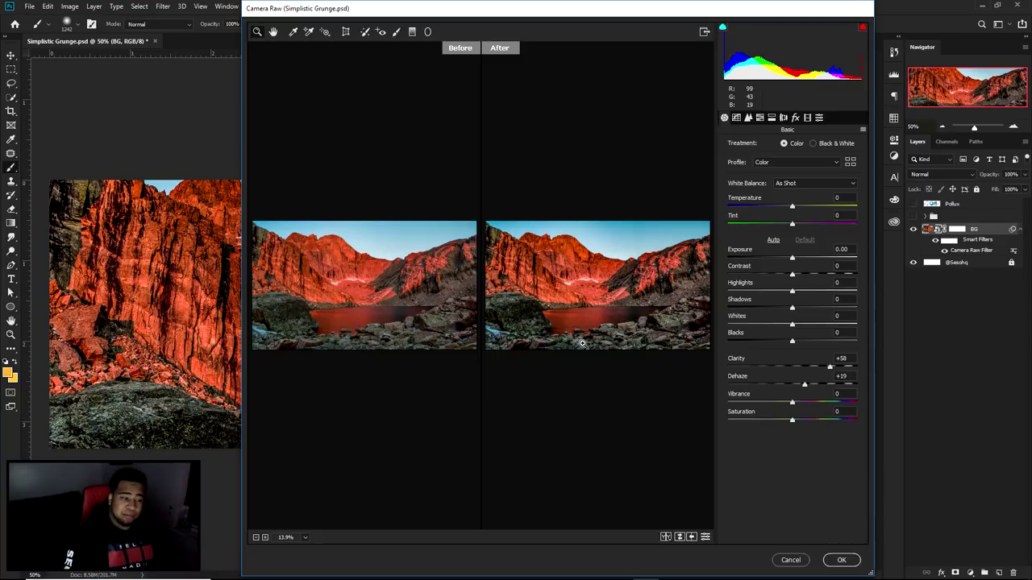
left_click(554, 277)
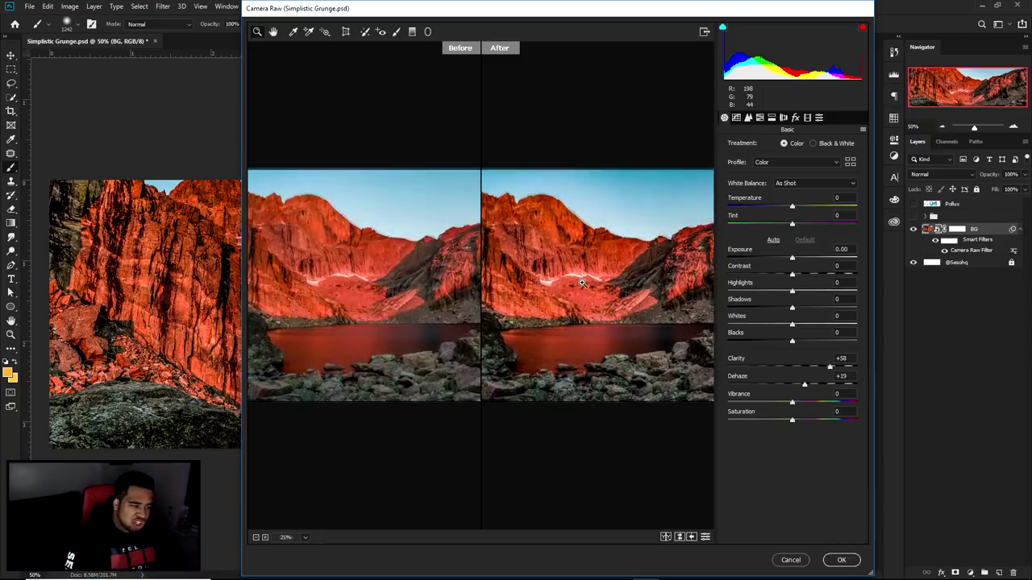
left_click(580, 282)
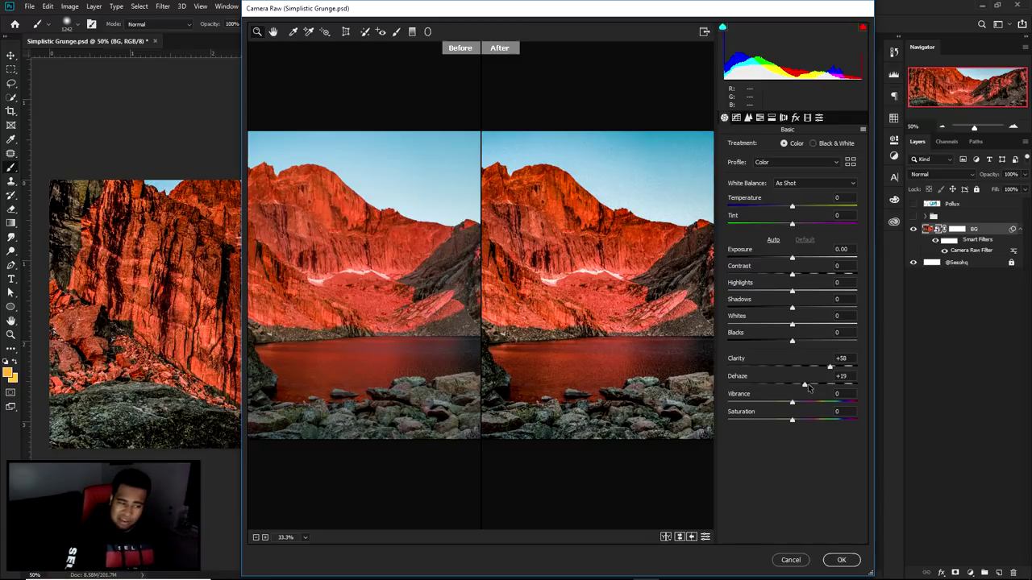
left_click(795, 118)
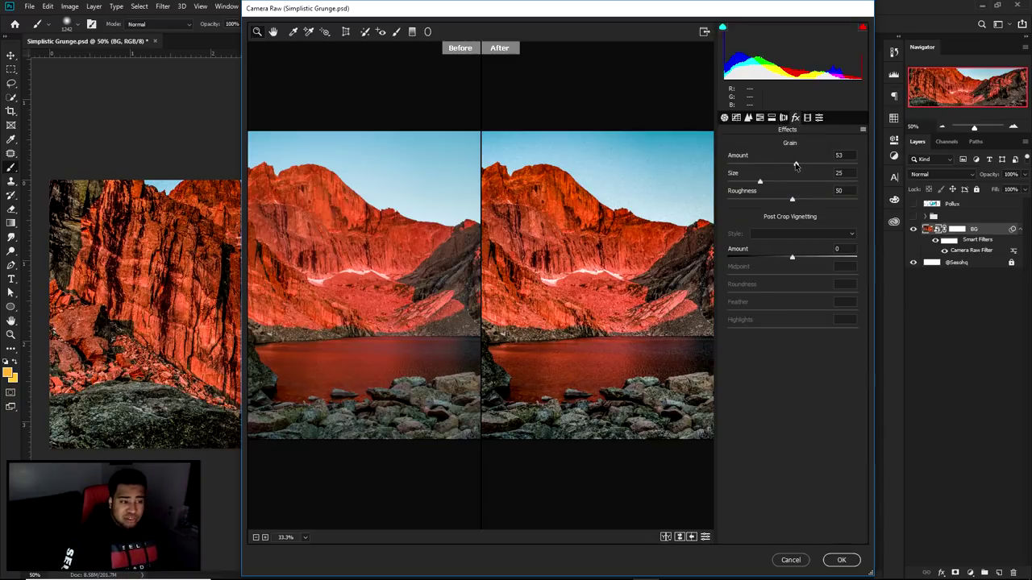
left_click(649, 223)
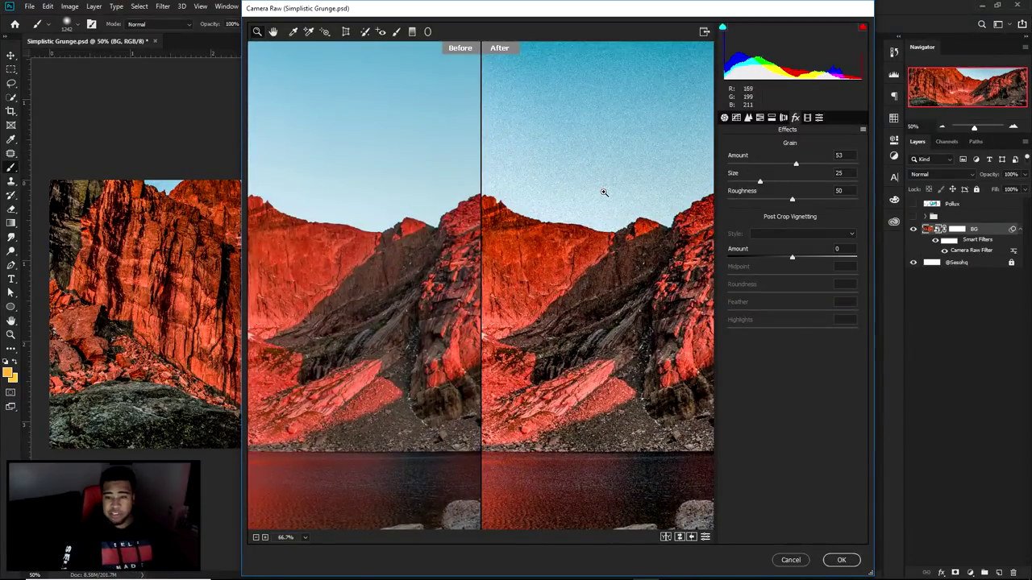
left_click(790, 561)
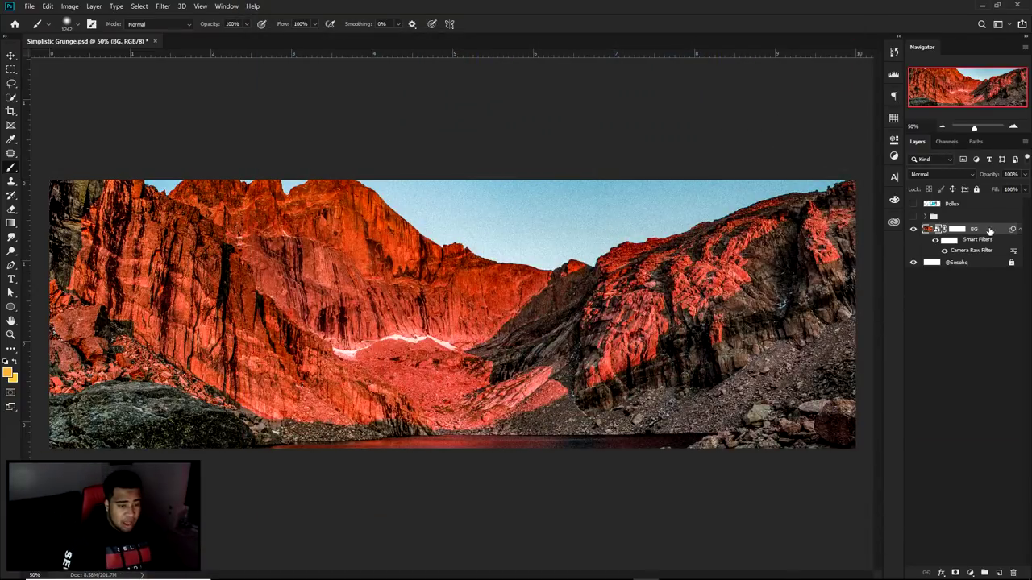
left_click(1020, 229)
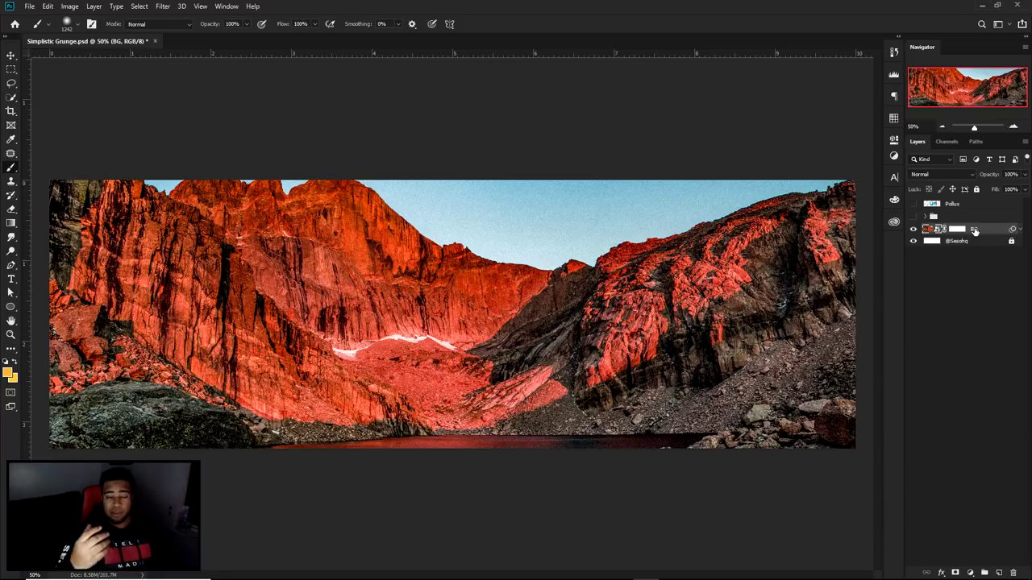
Delete the BG layer's mask and duplicate the layer as a hidden copy
right_click(956, 229)
left_click(959, 247)
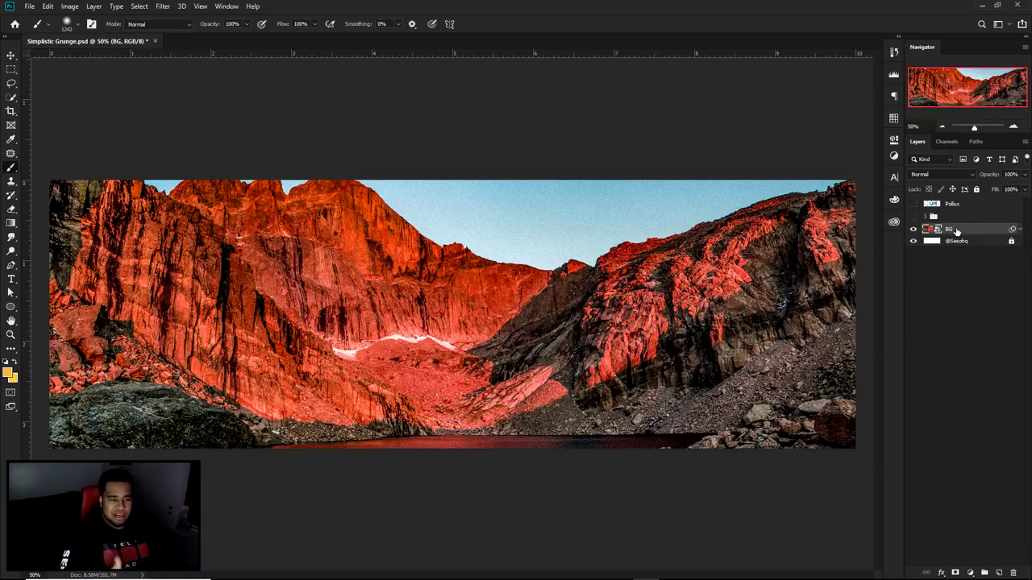
key("ctrl+j")
left_click(914, 229)
Set the original BG layer's blend mode to Luminosity and its opacity to 15%
left_click(957, 243)
left_click(940, 174)
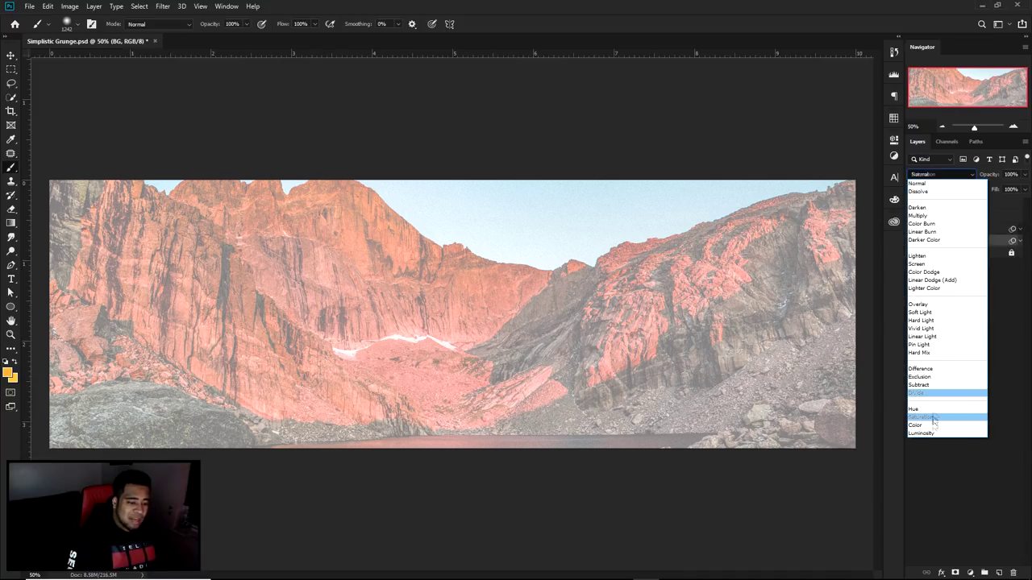
left_click(923, 433)
left_click(1011, 174)
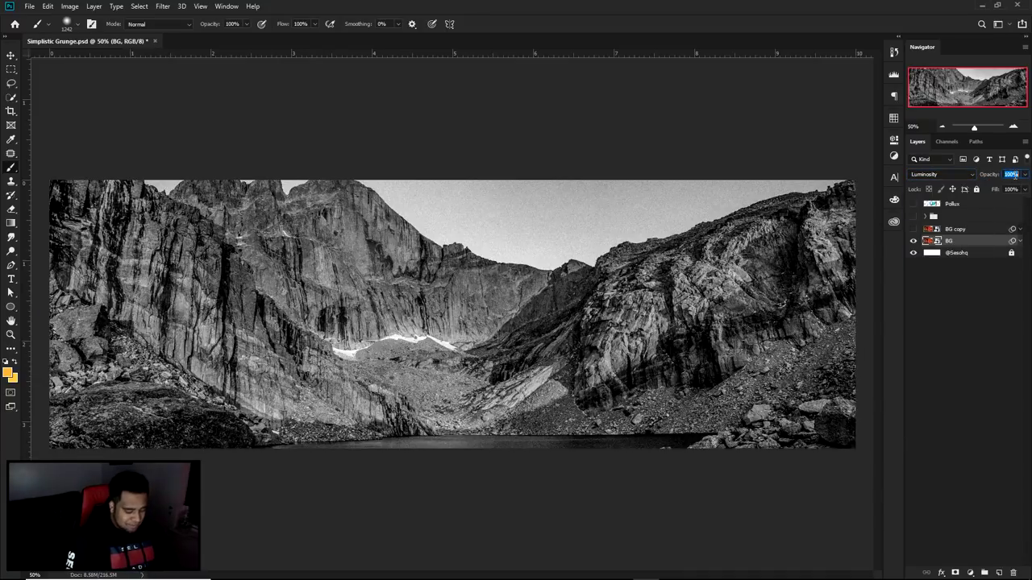
type("15")
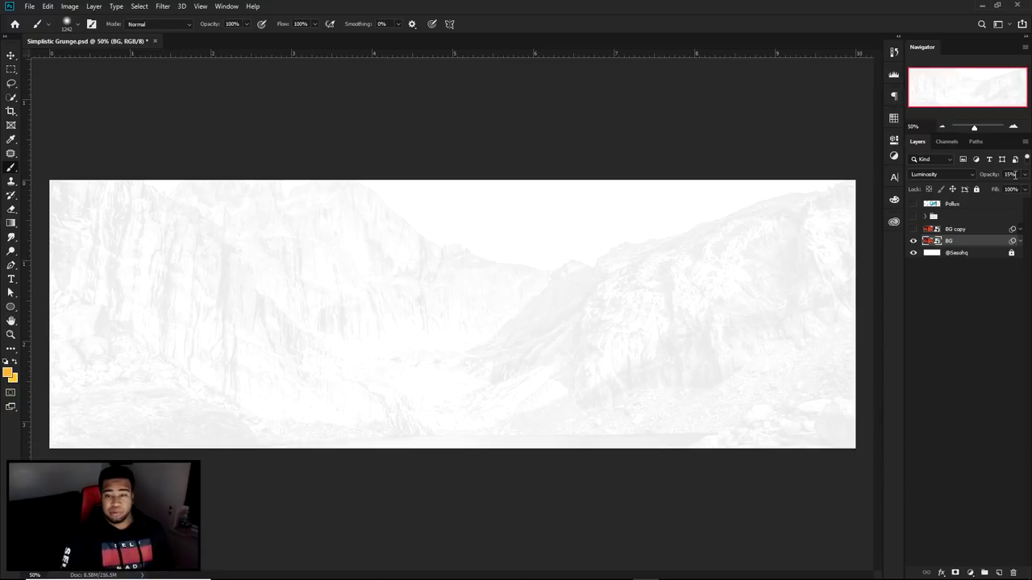
Show the BG copy layer and rename it "Gradi img"
left_click(914, 229)
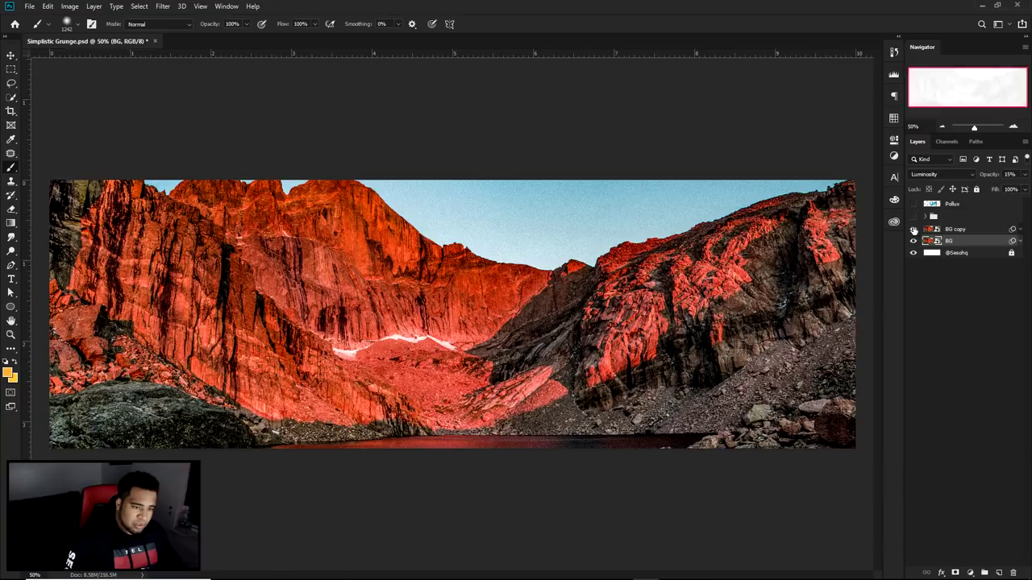
left_click(936, 229)
double_click(955, 229)
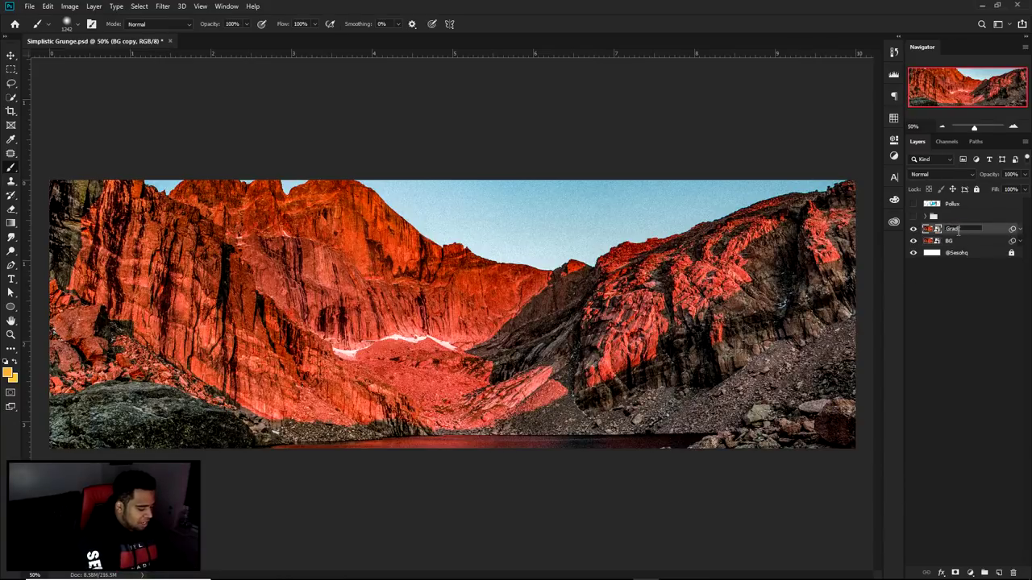
type("Gradi img")
key("Return")
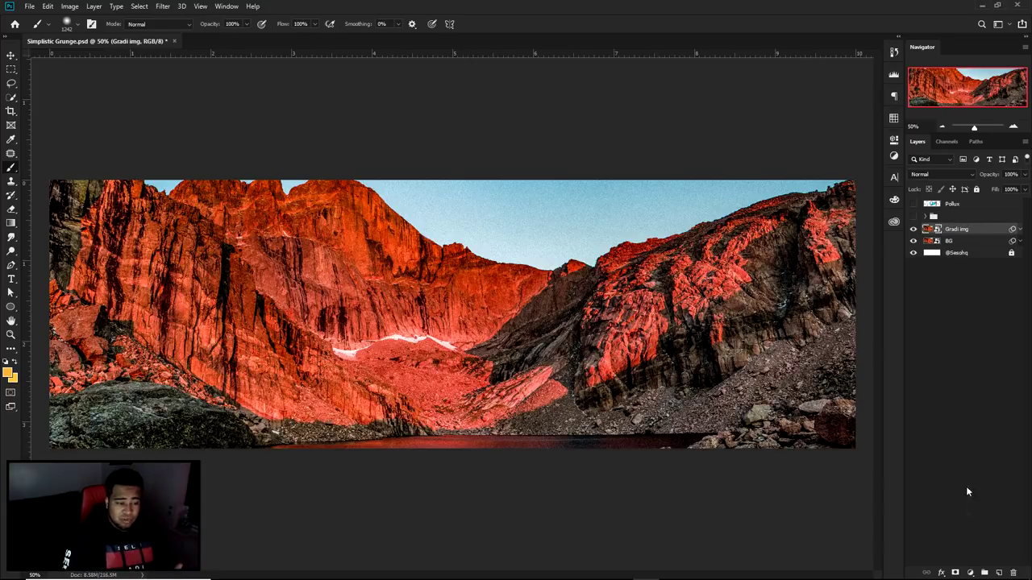
Add a layer mask to Gradi img and hide the layer group
left_click(957, 572)
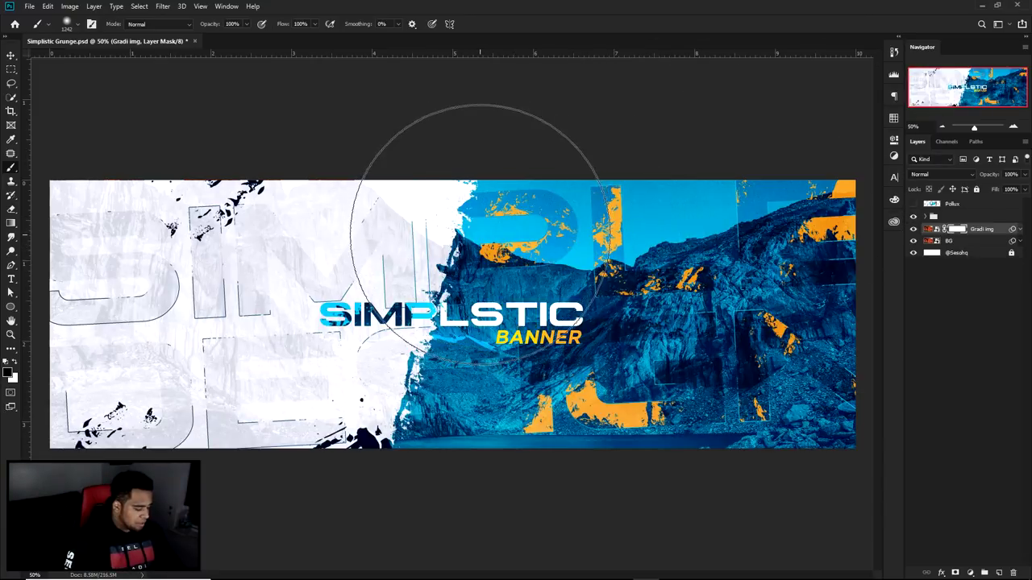
key("v")
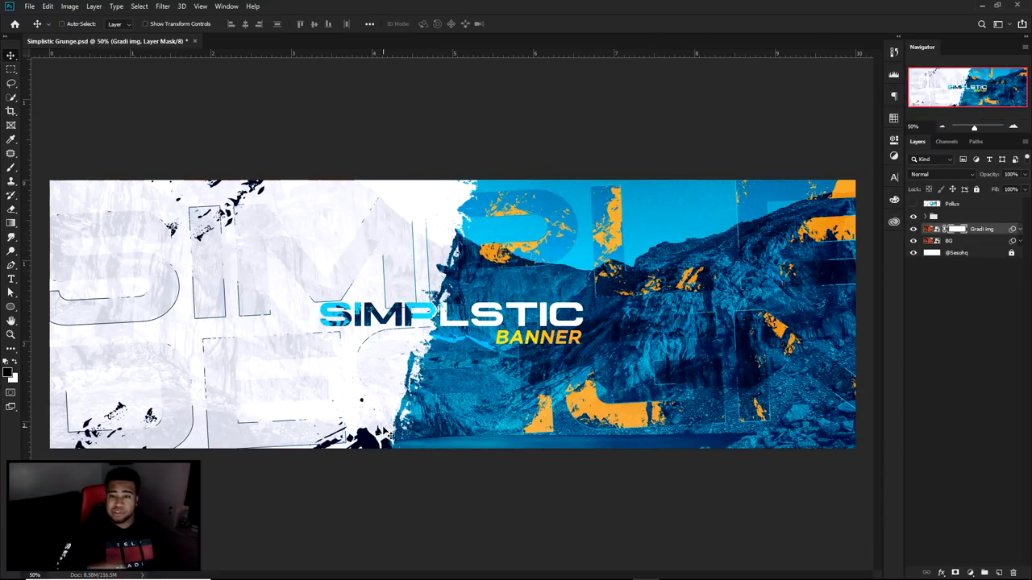
left_click(913, 216)
Mask out the left part of the Gradi img photo with the 1046 px grunge brush -56 from the Align Update set
key("b")
right_click(376, 243)
left_click(481, 490)
key("Return")
mouse_move(307, 193)
left_mouse_down()
mouse_move(219, 484)
mouse_move(330, 101)
mouse_move(202, 145)
mouse_move(126, 150)
mouse_move(73, 202)
mouse_move(242, 161)
left_mouse_up()
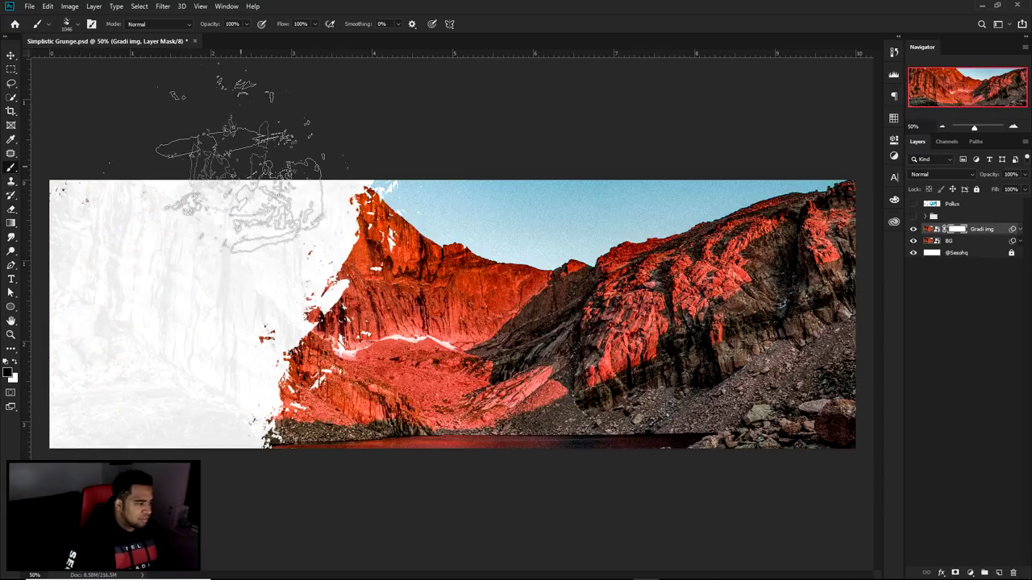
Try extending the masked area of Gradi img toward the centre with the first Align Update splatter brush, and undo the stroke
right_click(266, 229)
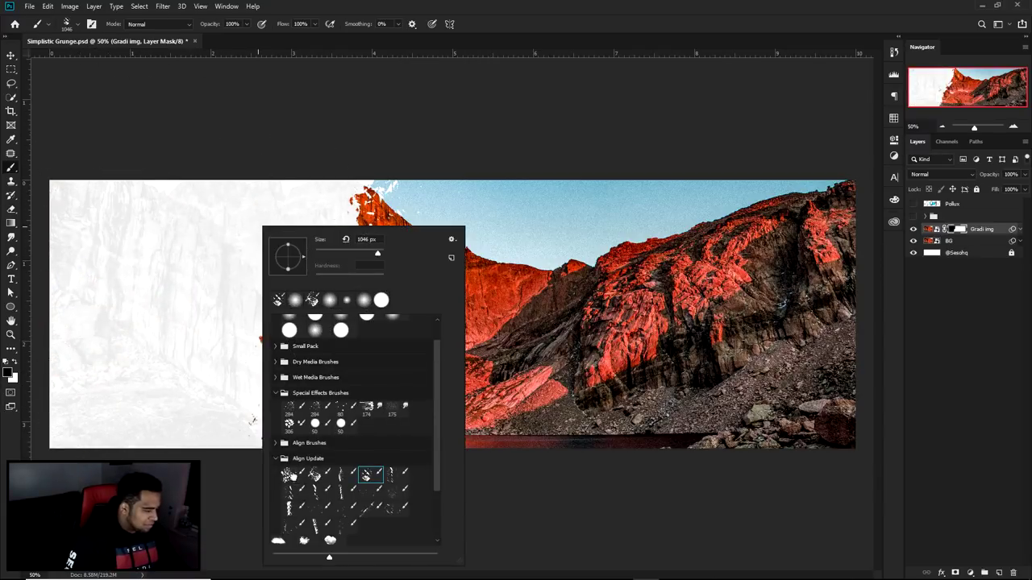
key("Return")
mouse_move(230, 357)
left_mouse_down()
mouse_move(253, 396)
mouse_move(322, 380)
mouse_move(433, 139)
left_mouse_up()
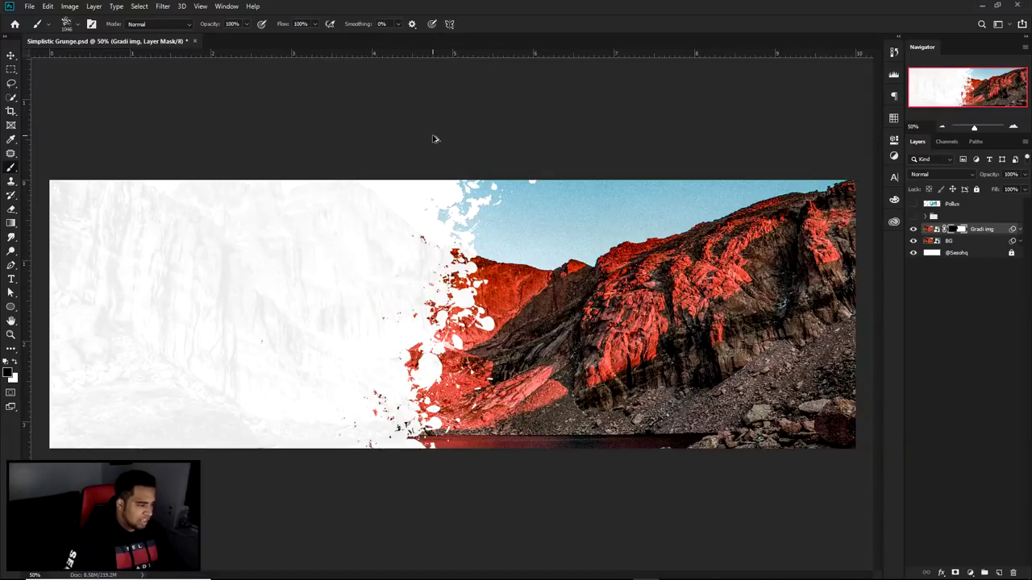
key("ctrl+z")
Choose the -56 grunge brush from the Align Update set and reduce its size to 770 px
right_click(449, 242)
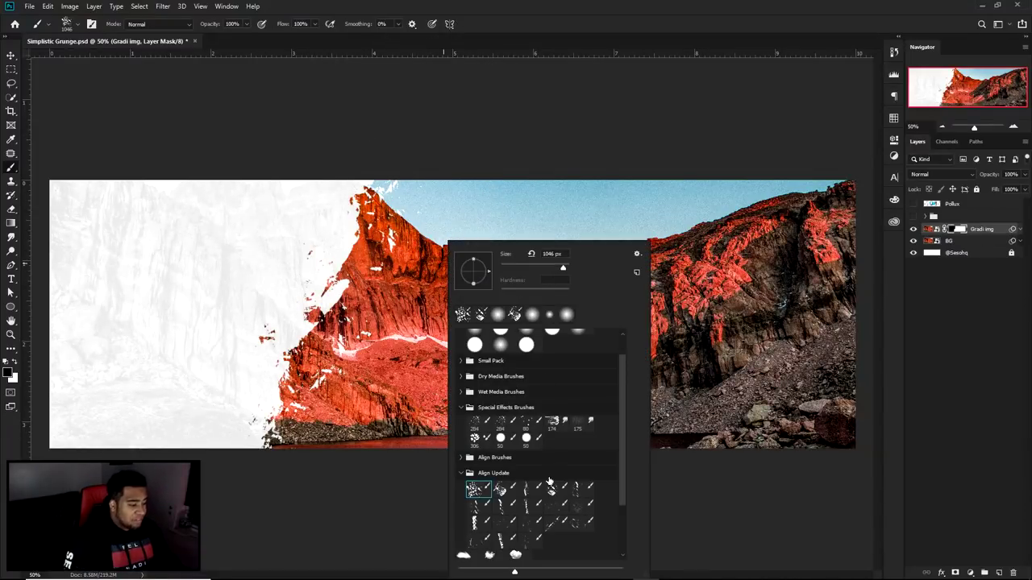
left_click(562, 488)
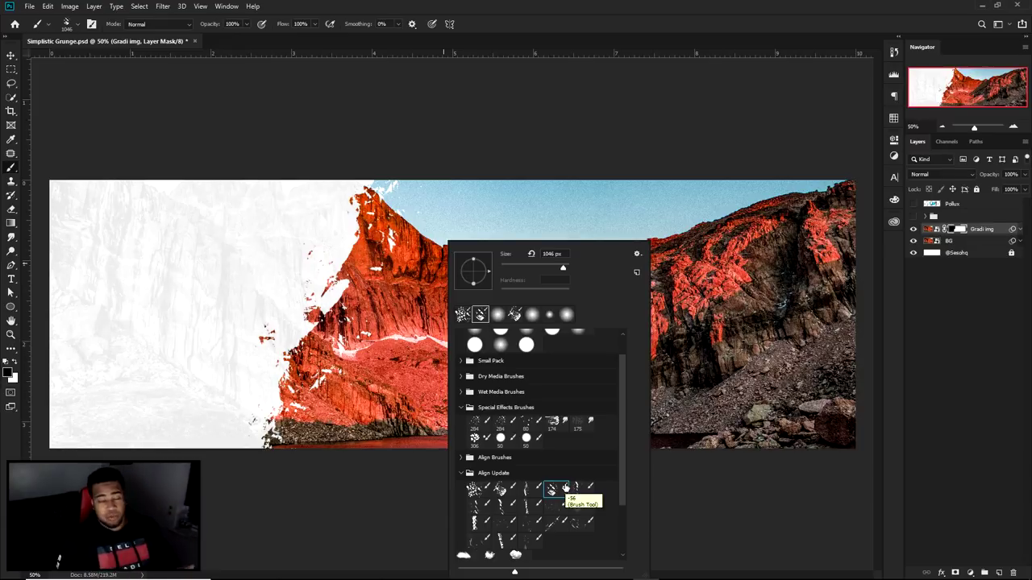
left_click(360, 335)
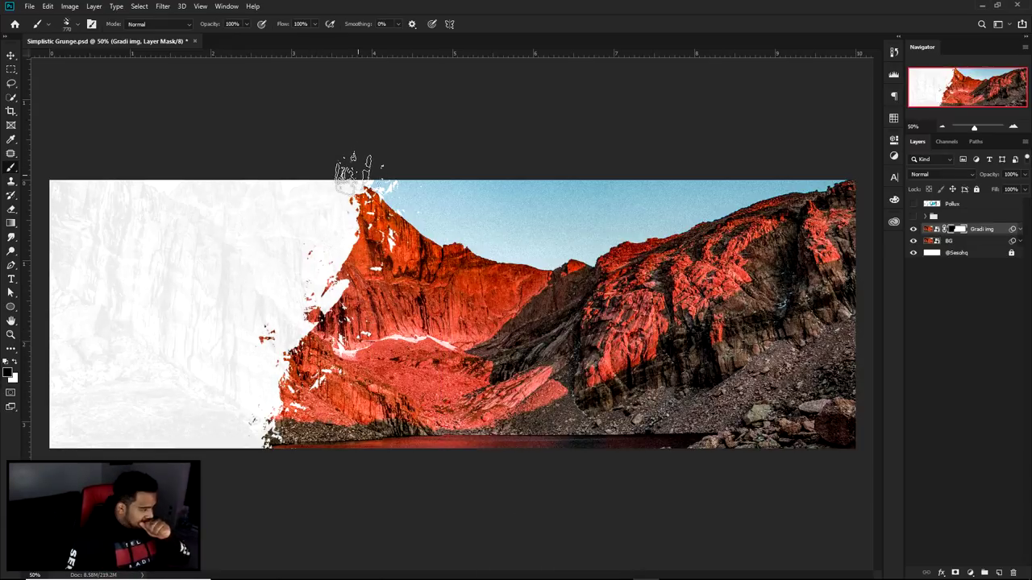
Show the guides and replace the vertical guide with a new one at the banner's centre, at 5 on the ruler
key("ctrl+semicolon")
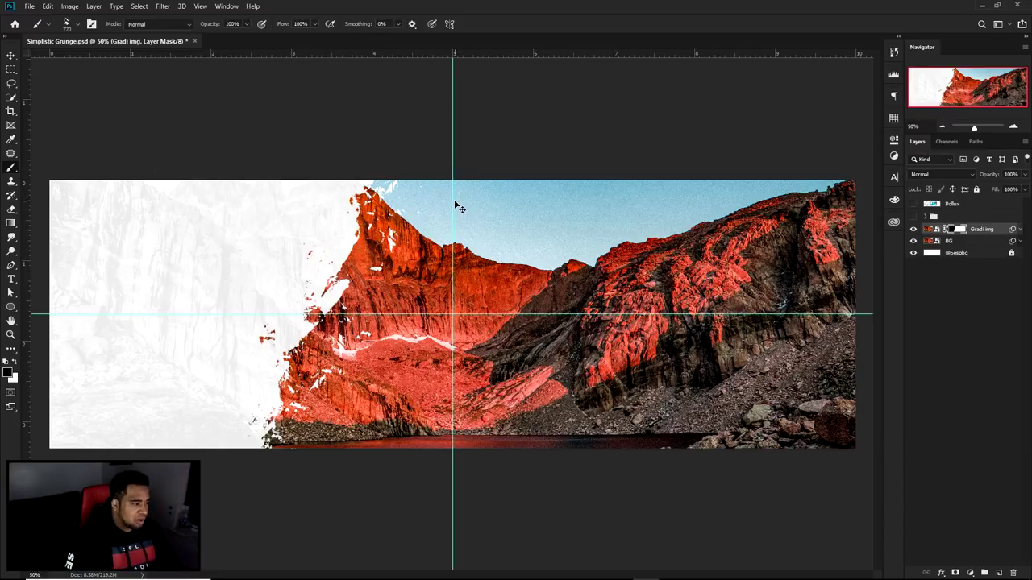
left_click_drag(453, 202, 32, 177)
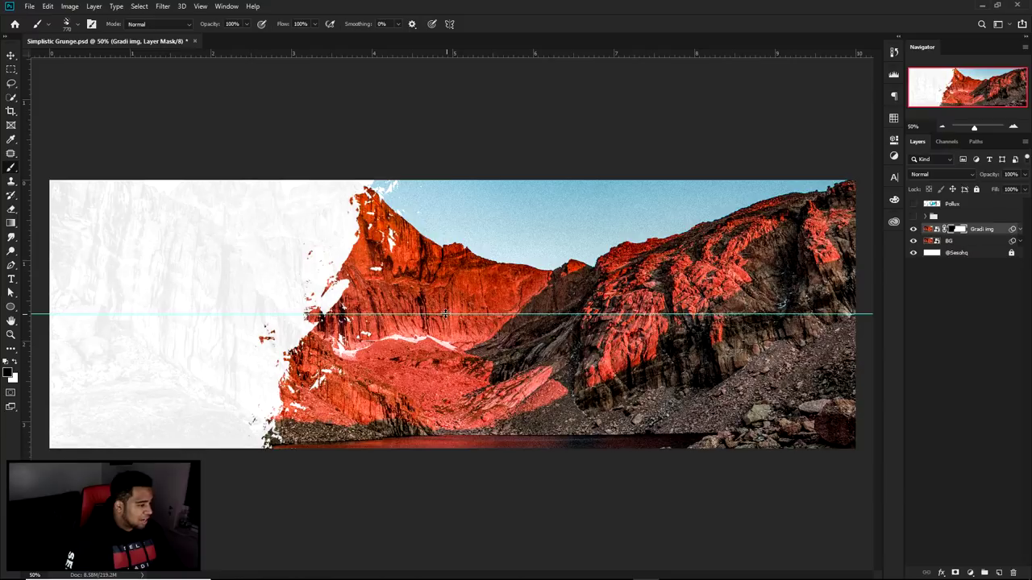
key("ctrl+r")
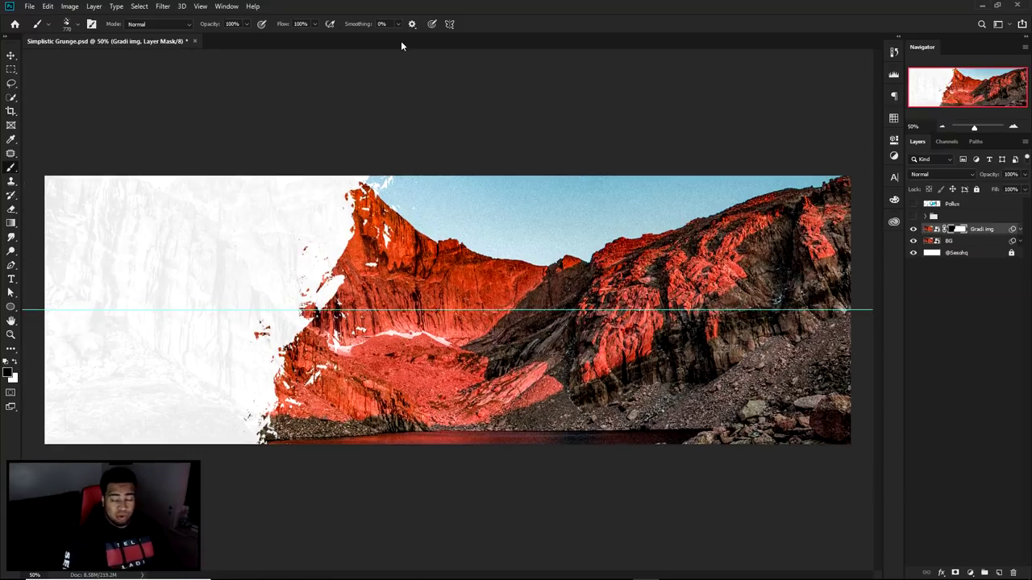
key("ctrl+r")
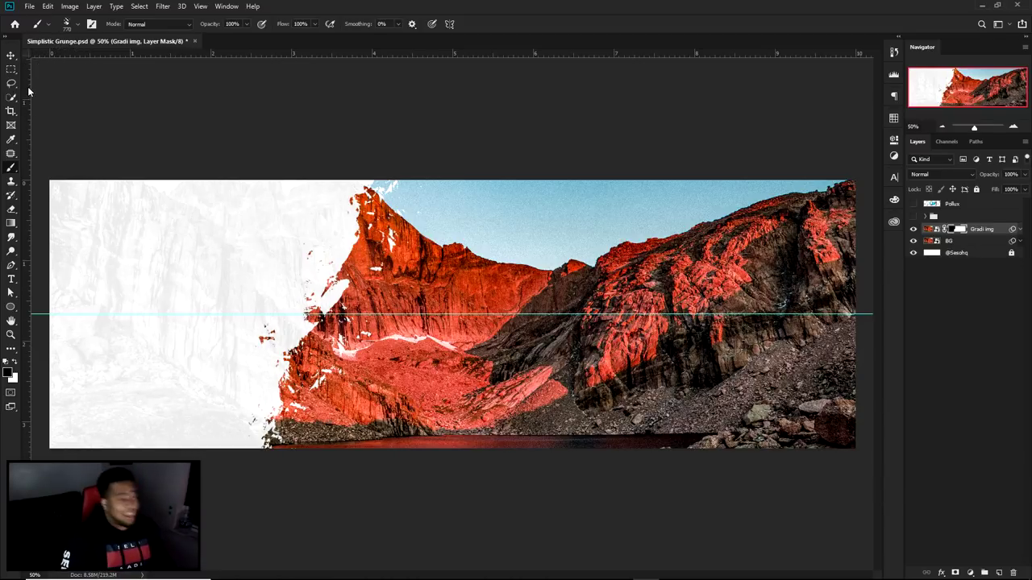
mouse_move(28, 86)
left_mouse_down()
mouse_move(504, 169)
mouse_move(387, 214)
mouse_move(473, 161)
mouse_move(511, 198)
mouse_move(482, 227)
mouse_move(416, 153)
mouse_move(401, 164)
mouse_move(422, 162)
mouse_move(438, 174)
mouse_move(425, 187)
mouse_move(453, 201)
left_mouse_up()
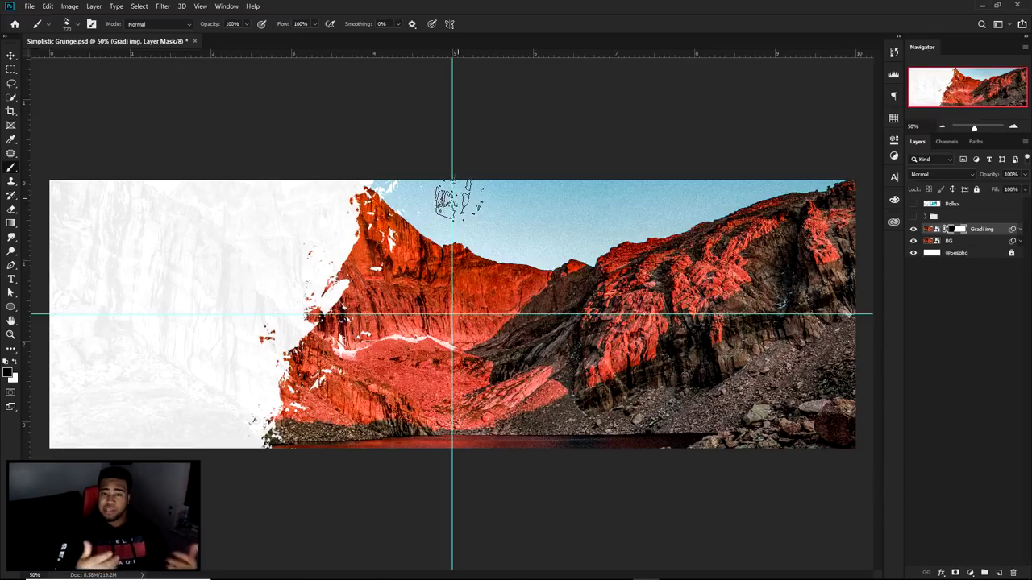
Extend the masked area of Gradi img to the vertical centre guide in black with the 770 px brush, trying white to restore the photo in between
mouse_move(326, 176)
left_mouse_down()
mouse_move(248, 495)
mouse_move(425, 50)
left_mouse_up()
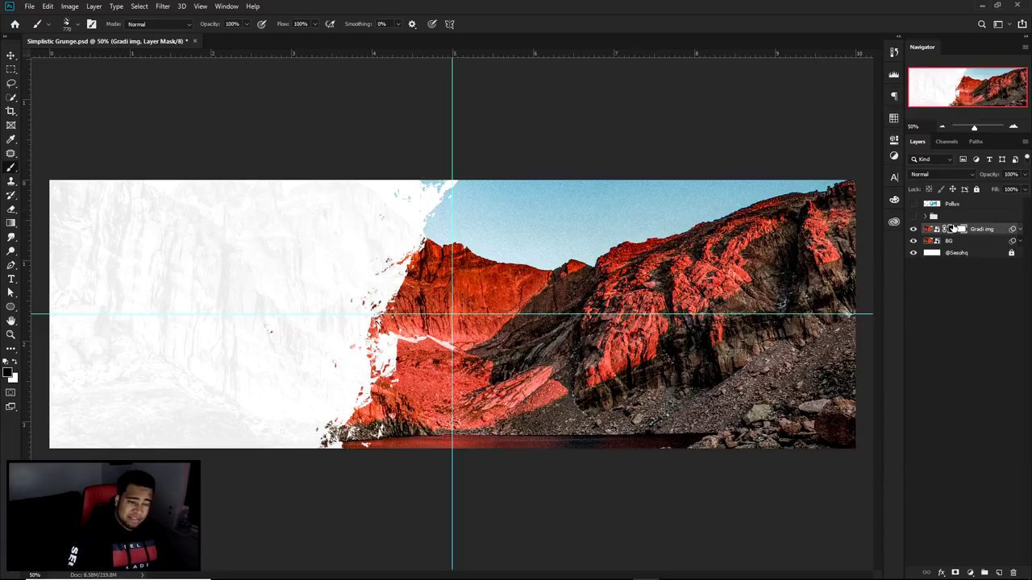
left_click(13, 363)
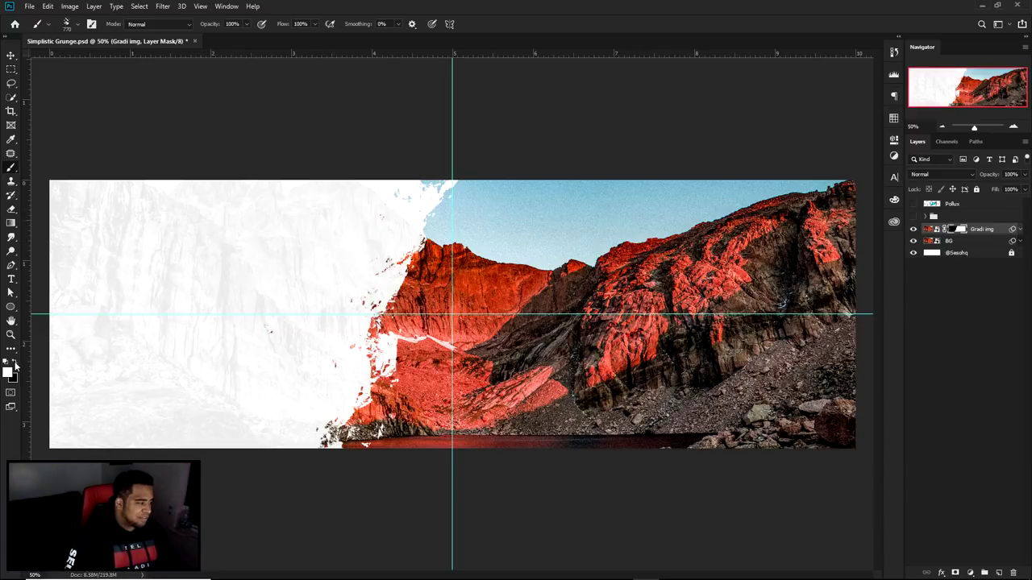
mouse_move(337, 248)
left_mouse_down()
mouse_move(210, 242)
mouse_move(383, 430)
left_mouse_up()
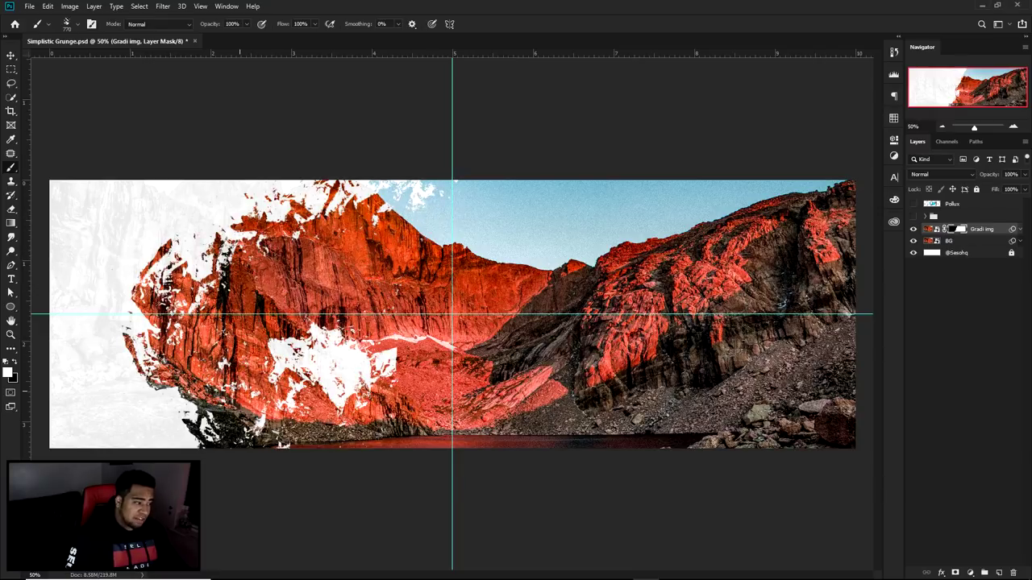
mouse_move(153, 258)
left_mouse_down()
mouse_move(196, 194)
mouse_move(241, 322)
mouse_move(306, 154)
mouse_move(389, 109)
mouse_move(276, 121)
mouse_move(322, 80)
mouse_move(347, 121)
mouse_move(383, 133)
mouse_move(347, 299)
mouse_move(391, 219)
mouse_move(323, 460)
mouse_move(439, 125)
left_mouse_up()
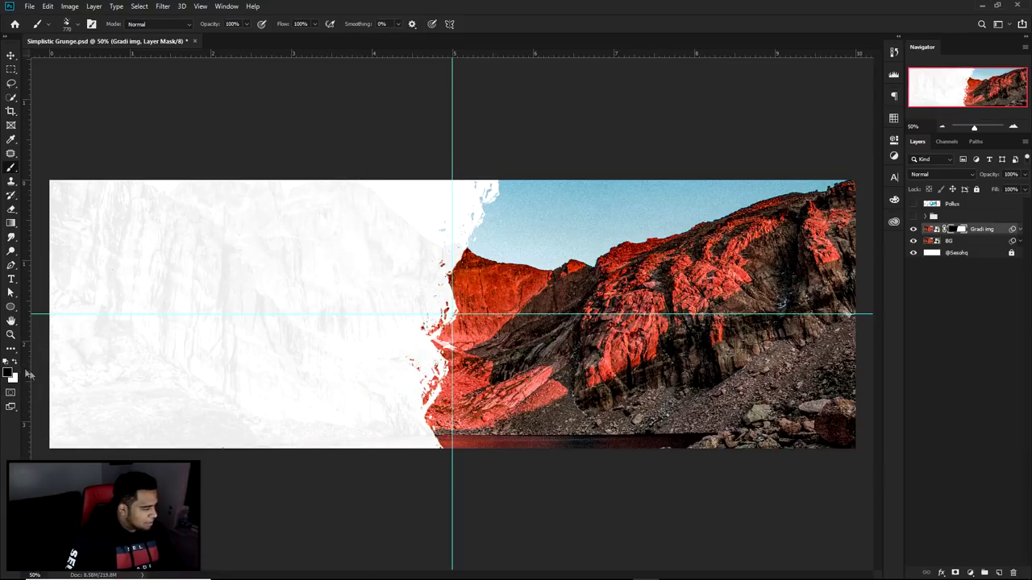
left_click_drag(476, 222, 484, 214)
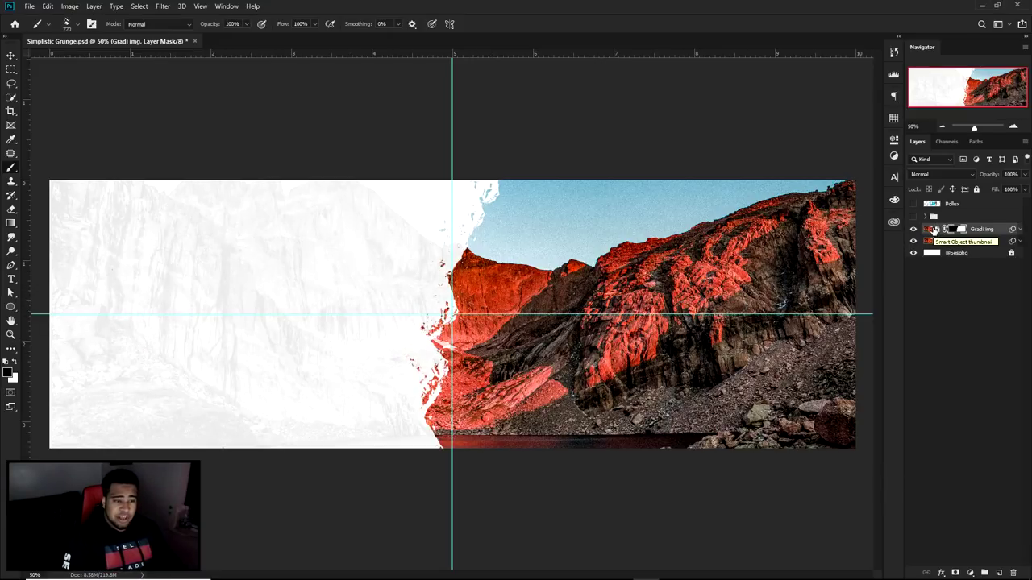
Reselect the Gradi img layer mask and paint the photo back in along the torn edge with white and a 602 px brush
left_click(934, 230)
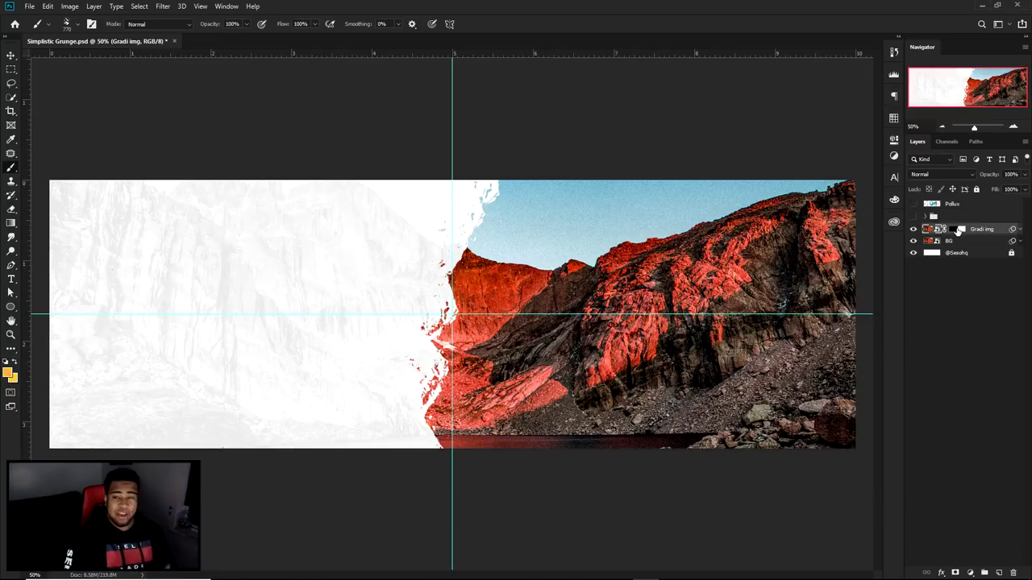
left_click(960, 229)
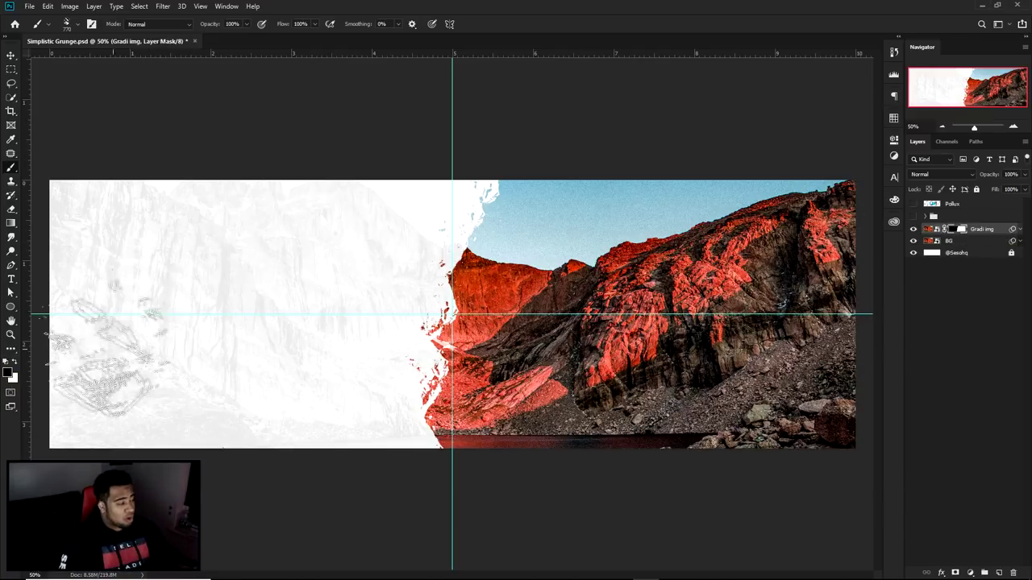
left_click(17, 363)
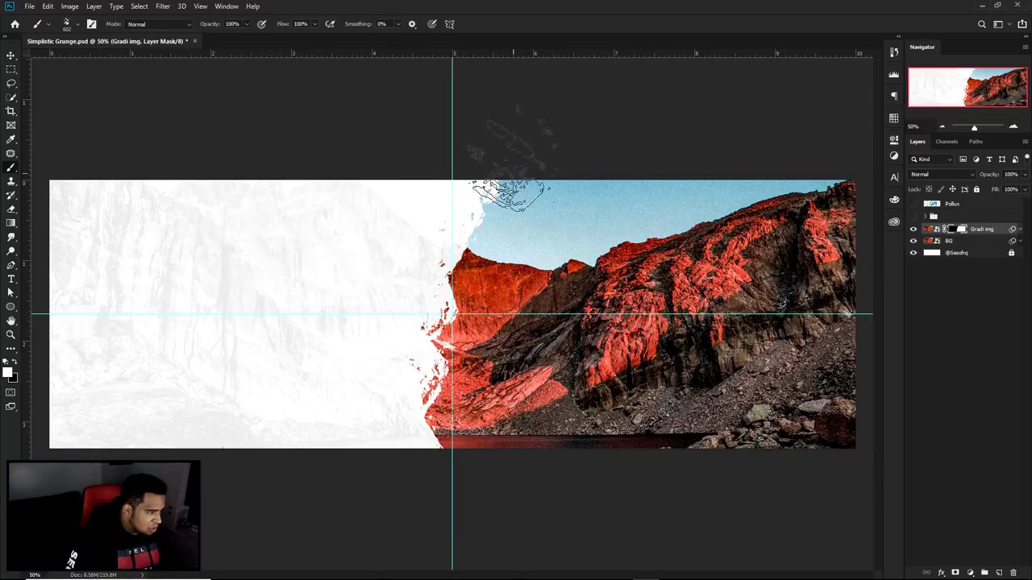
left_click_drag(523, 219, 507, 161)
mouse_move(495, 387)
left_mouse_down()
mouse_move(472, 420)
mouse_move(483, 403)
left_mouse_up()
mouse_move(449, 518)
left_mouse_down()
mouse_move(467, 395)
mouse_move(462, 443)
mouse_move(500, 310)
left_mouse_up()
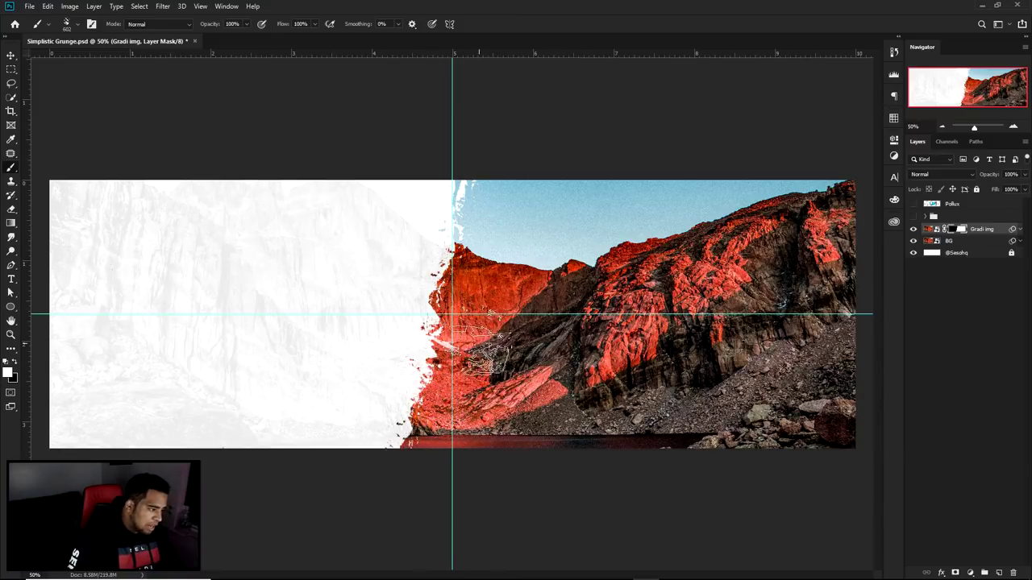
Toggle the Pollux layer and the layer group on and off to compare the torn edge with the finished design
left_click(913, 205)
left_click(913, 205)
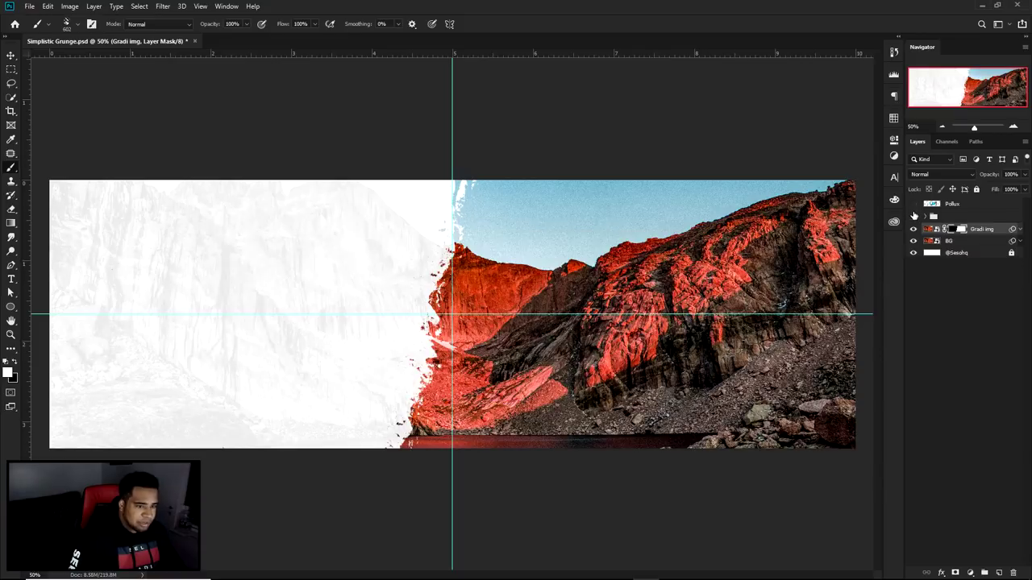
left_click(913, 216)
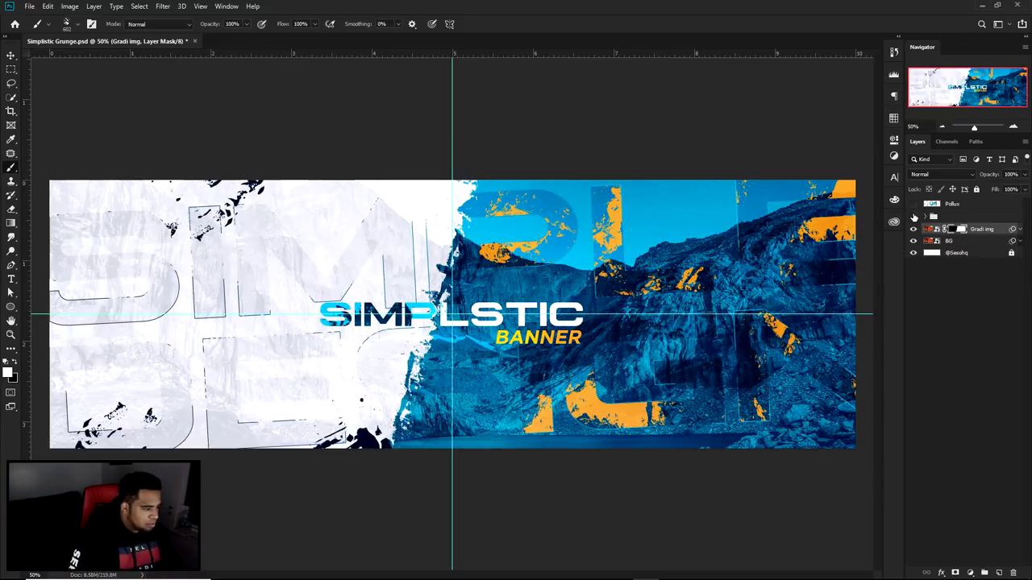
left_click(914, 216)
Hide the guides and add a Gradient Map adjustment layer clipped to Gradi img
key("v")
key("ctrl+semicolon")
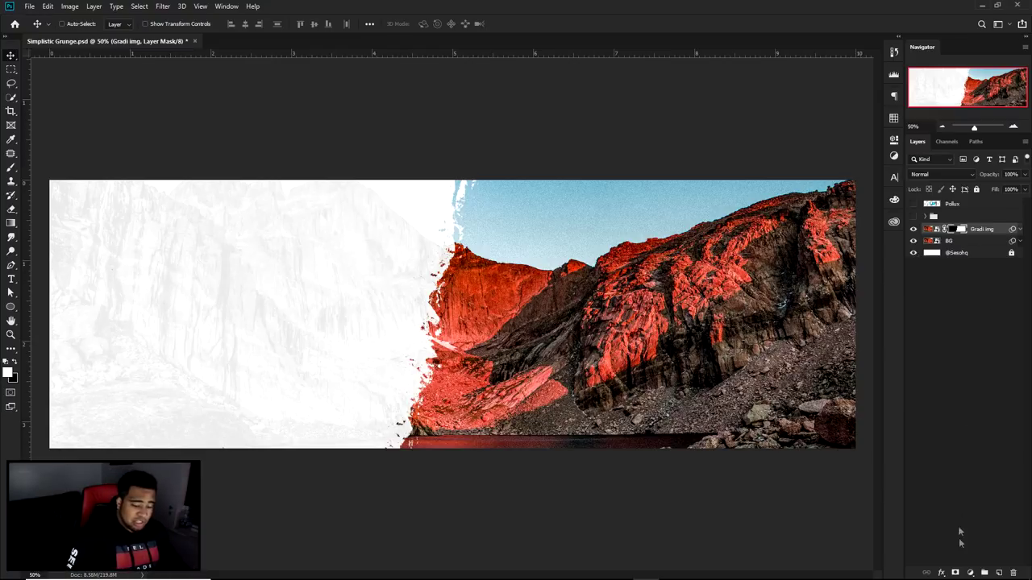
left_click(970, 572)
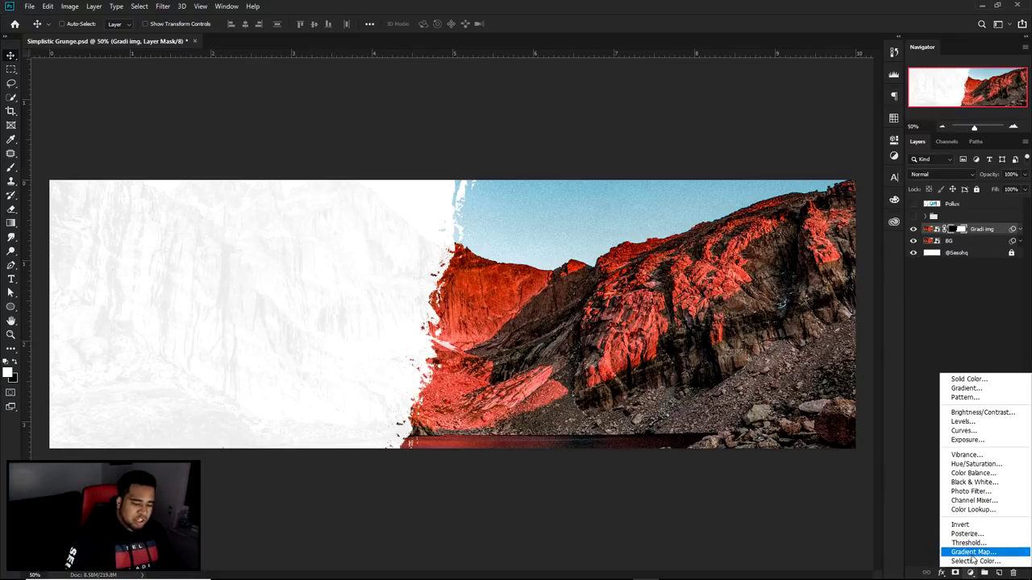
left_click(972, 553)
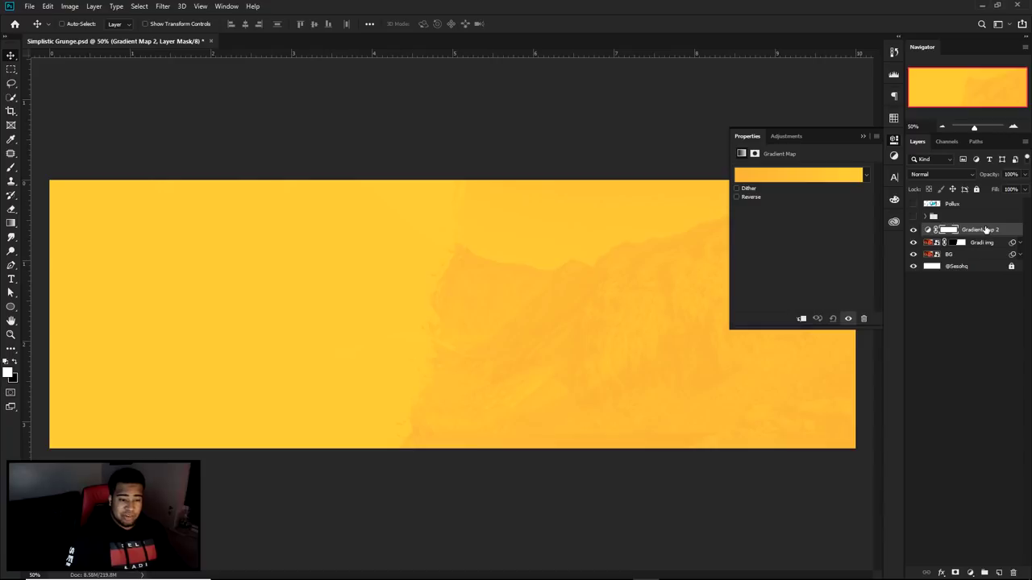
right_click(985, 231)
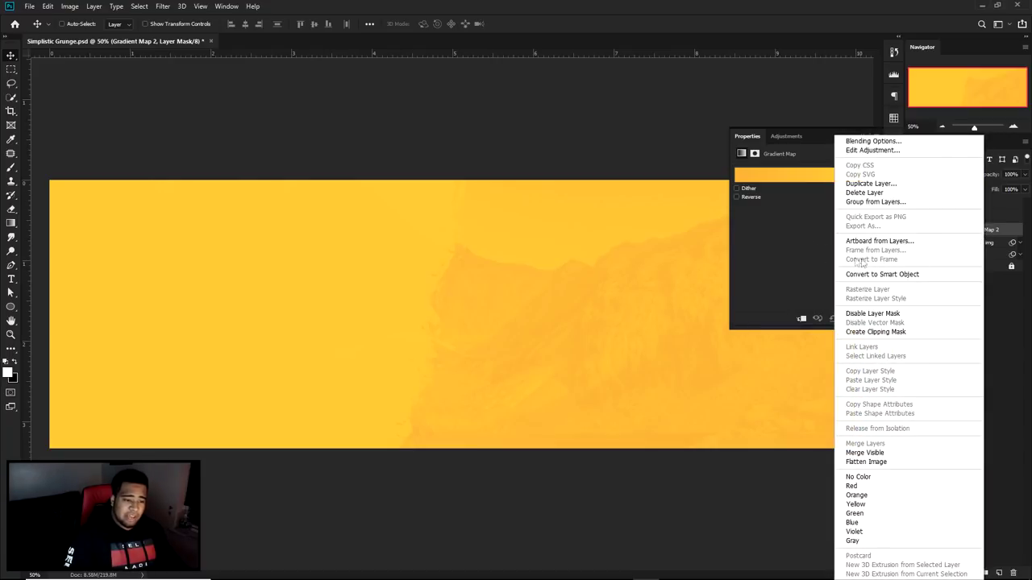
left_click(871, 333)
Apply the saved cyan-to-navy gradient preset to the Gradient Map adjustment
left_click(795, 176)
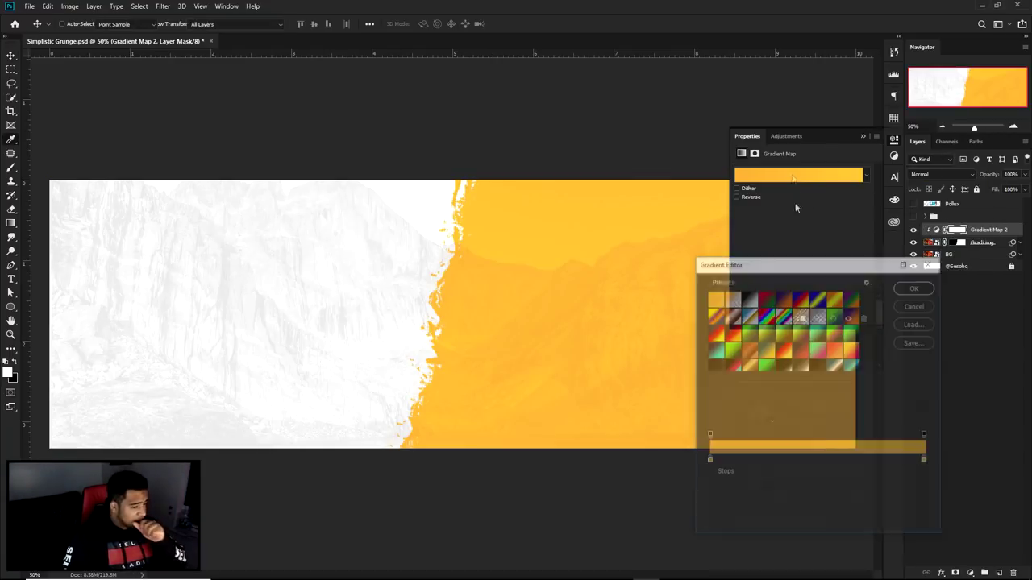
scroll(776, 344, "down", 5)
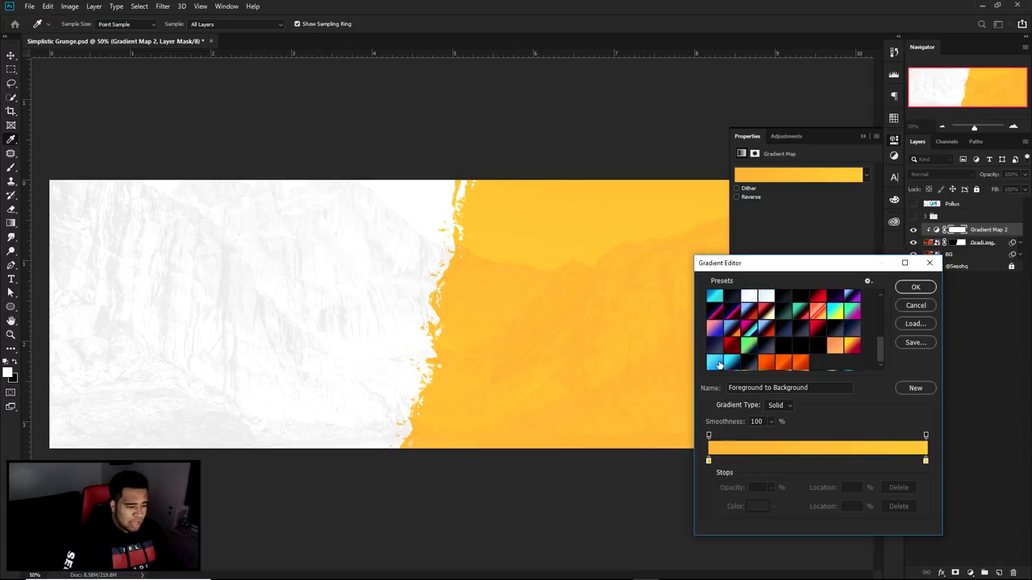
left_click(731, 364)
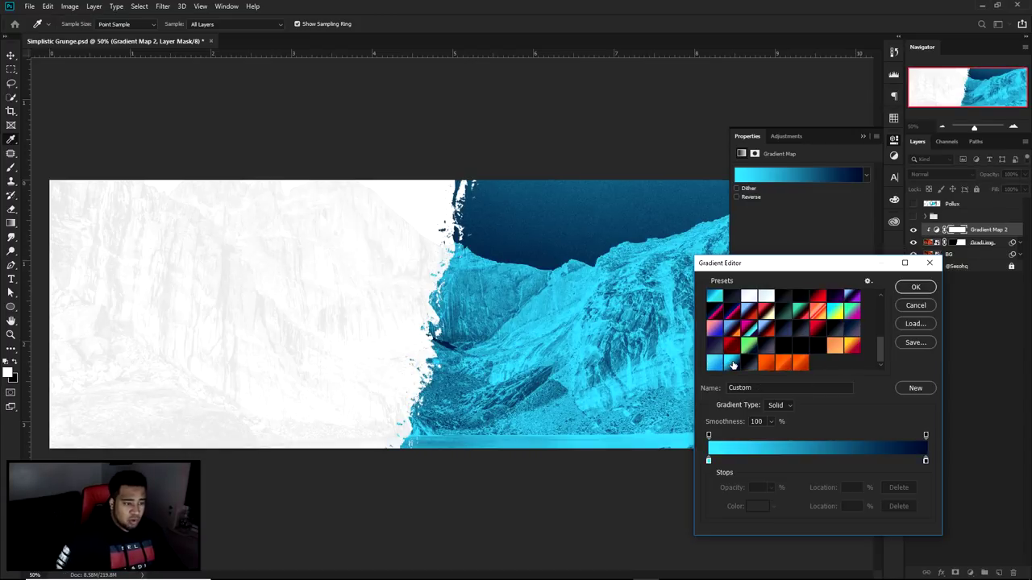
Inspect the hex colours of the gradient's cyan and navy stops
double_click(709, 462)
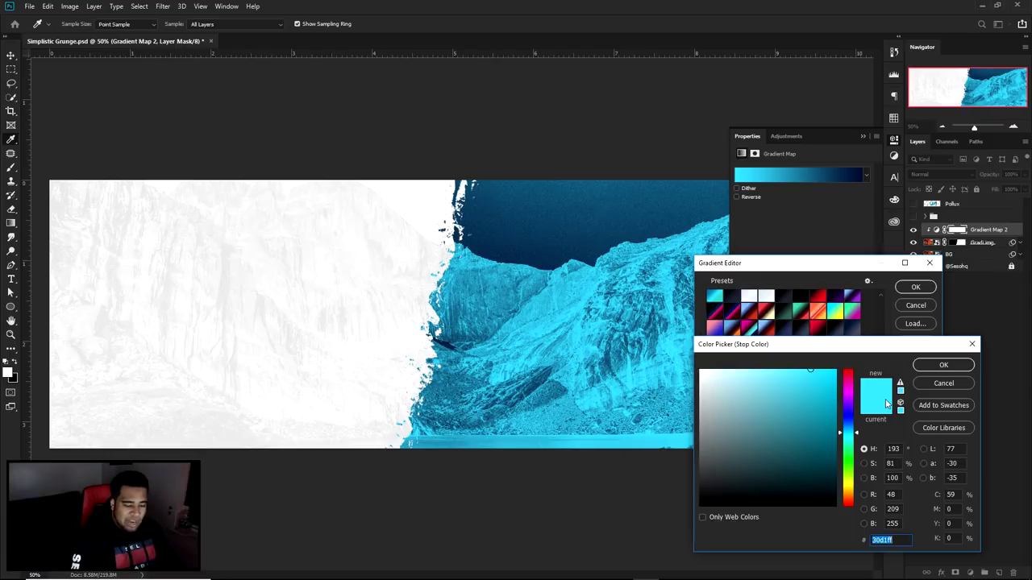
left_click(942, 365)
left_click(926, 461)
double_click(926, 460)
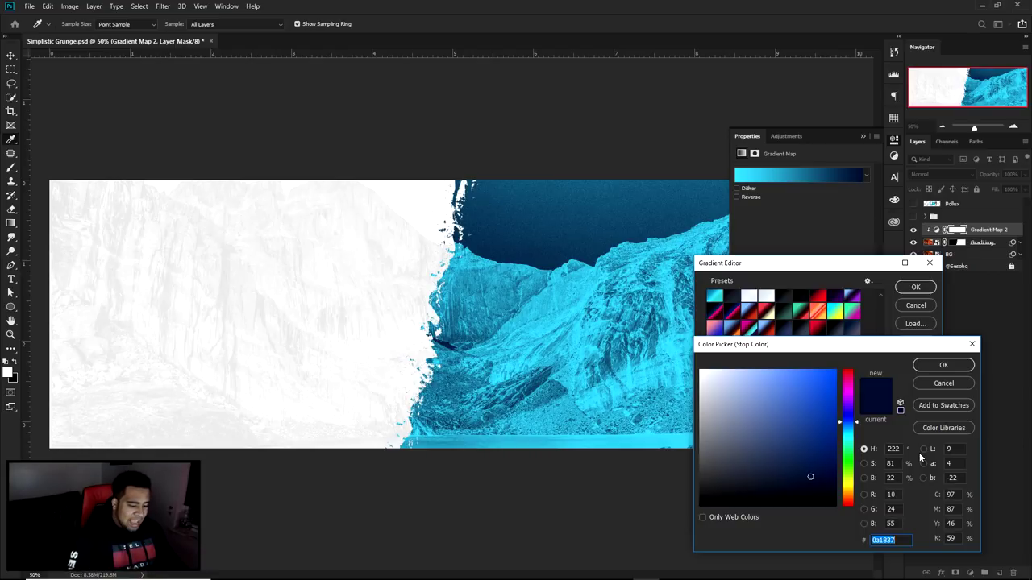
left_click(943, 366)
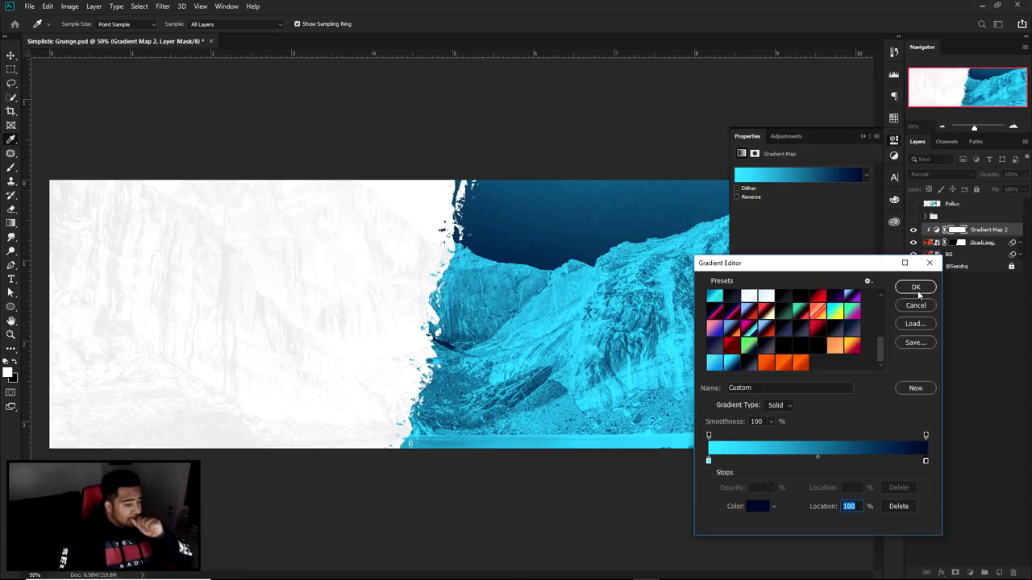
Accept the cyan-to-navy gradient and reverse the Gradient Map
left_click(916, 288)
left_click(746, 196)
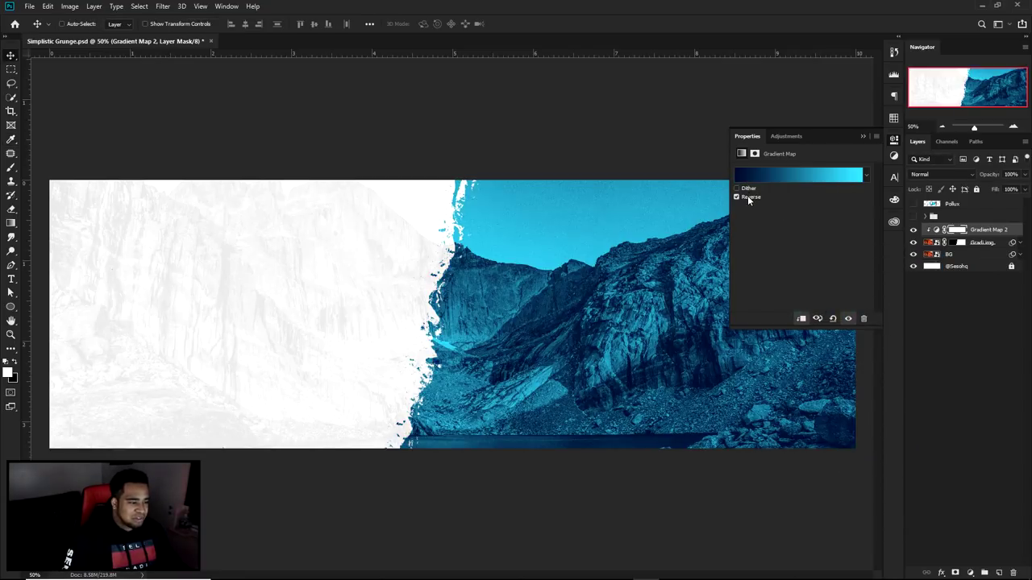
left_click(894, 143)
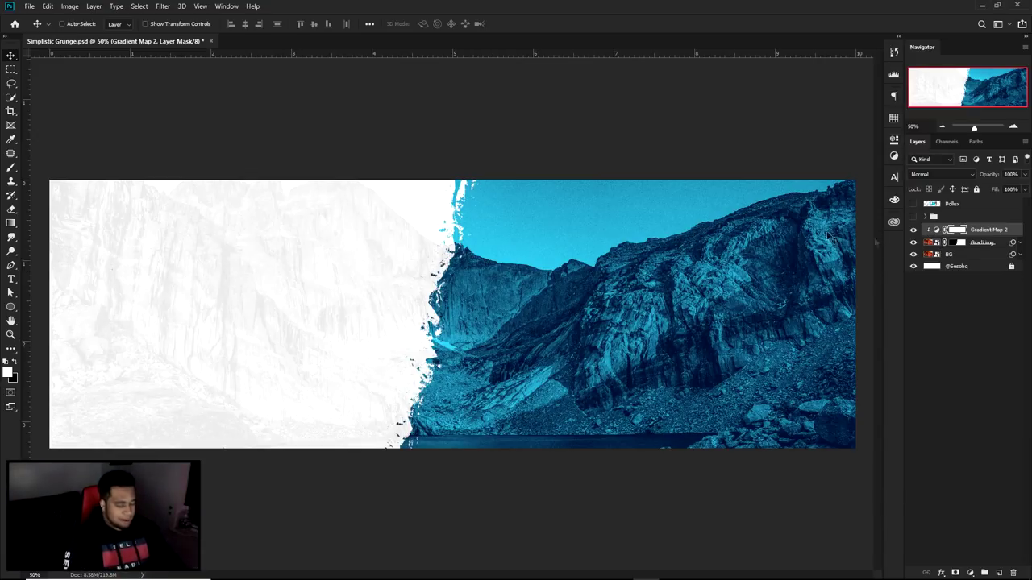
Add the text "SIMPLISTIC" starting at the torn edge near the banner's centre
key("t")
left_click(432, 318)
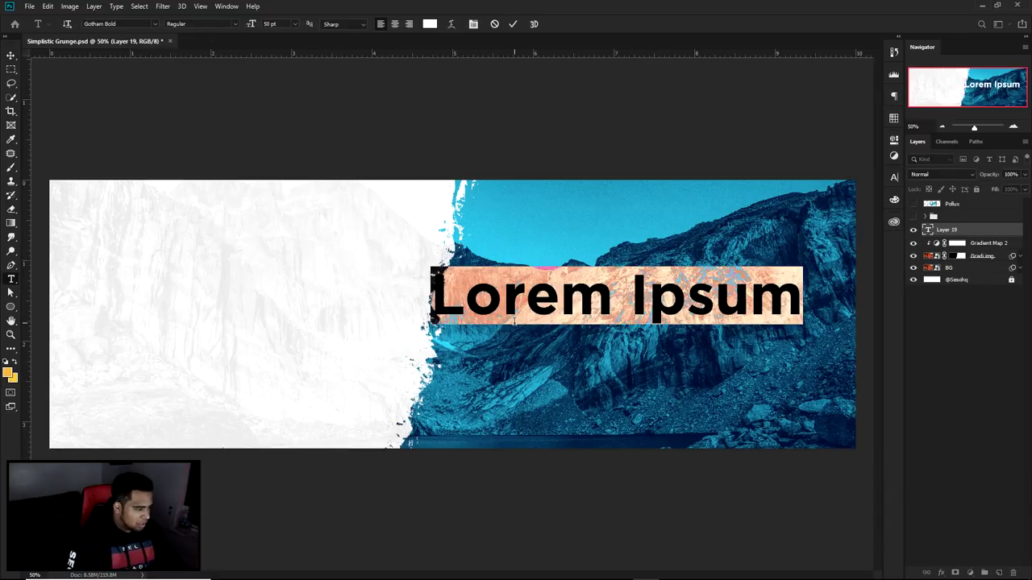
type("SIMPLISTIC")
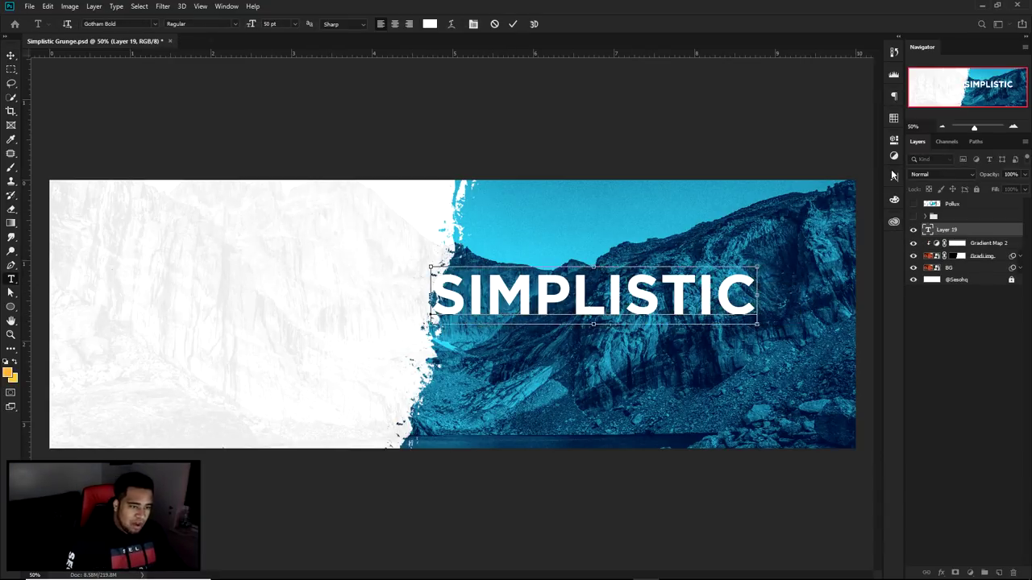
Change the font of all the SIMPLISTIC title text to Plateia Bold
key("ctrl+a")
left_click(893, 178)
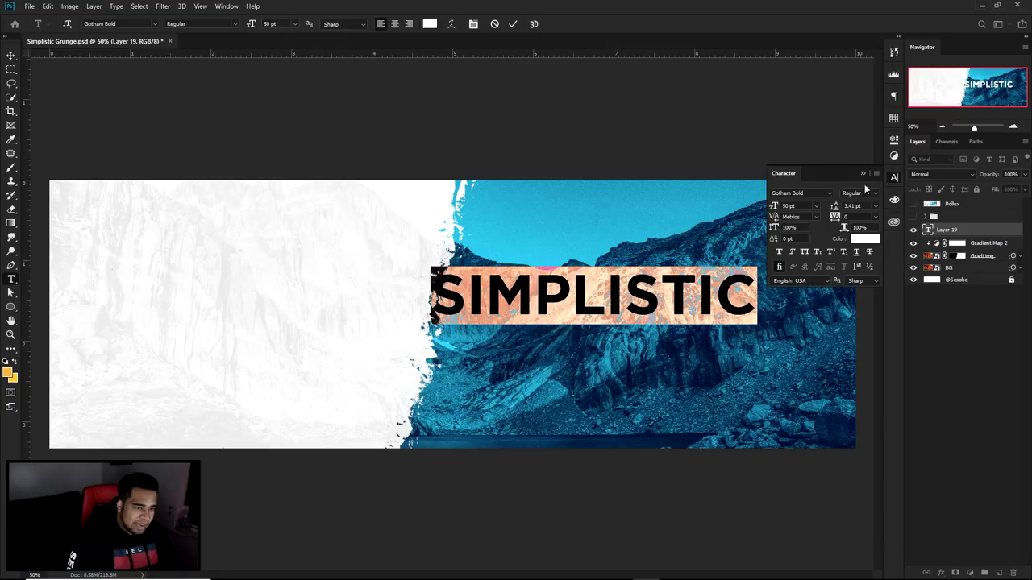
left_click(831, 194)
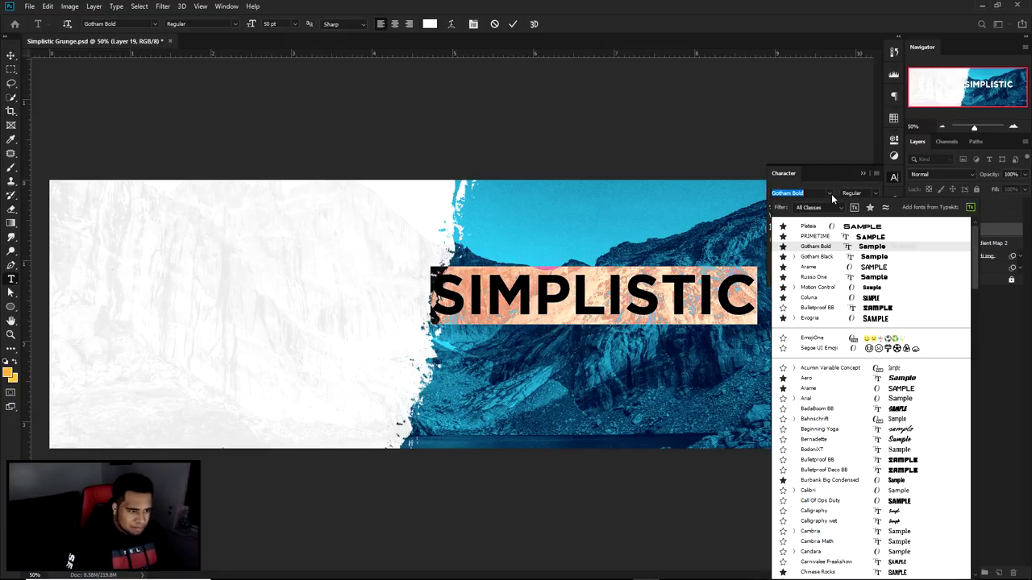
left_click(809, 227)
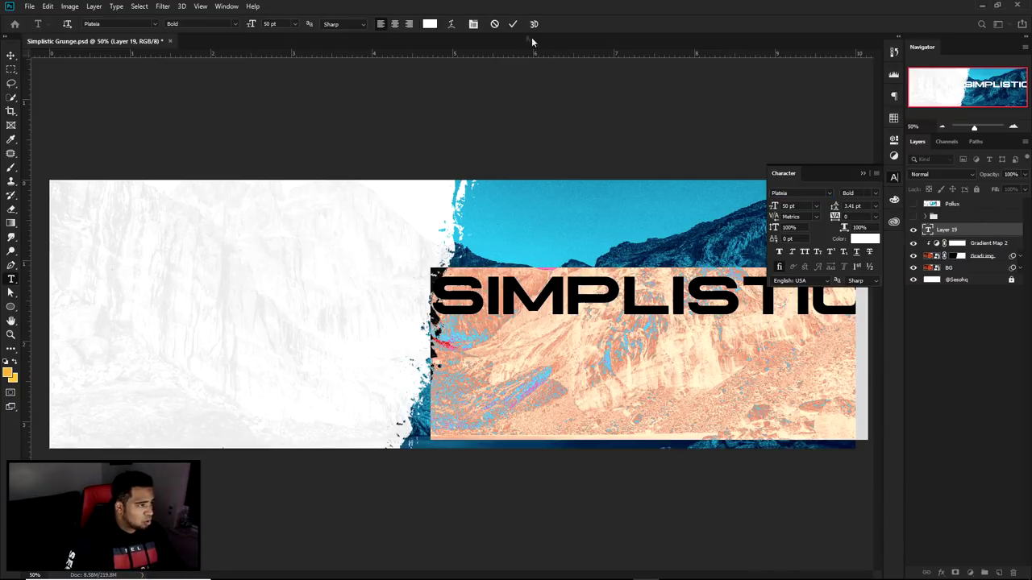
Scale the SIMPLISTIC title down to about 33.88 pt and centre it on the banner
left_click(513, 23)
key("v")
left_click_drag(605, 274, 424, 281)
key("ctrl+t")
left_click_drag(671, 287, 604, 312)
key("Return")
left_click(779, 193)
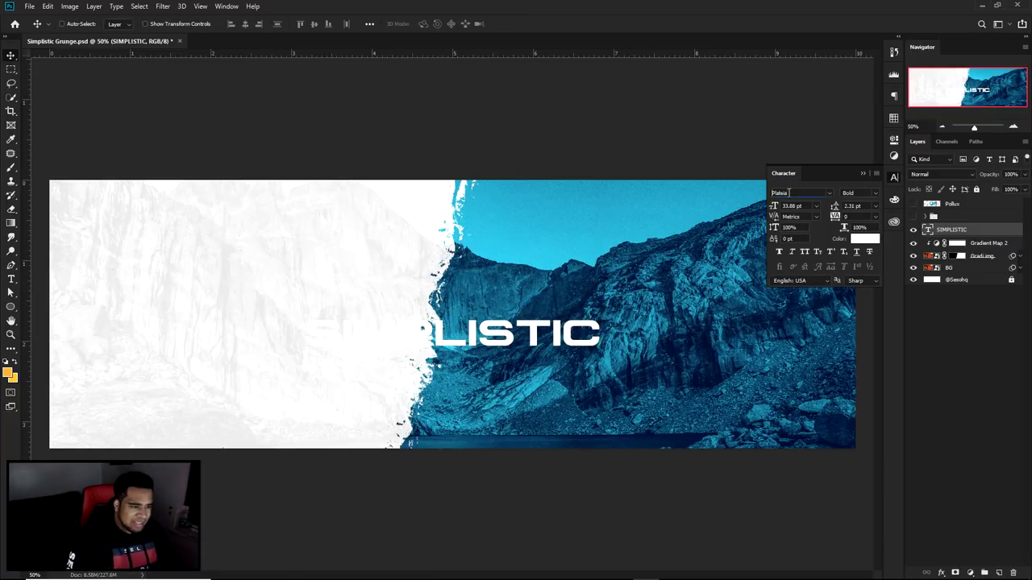
key("BackSpace")
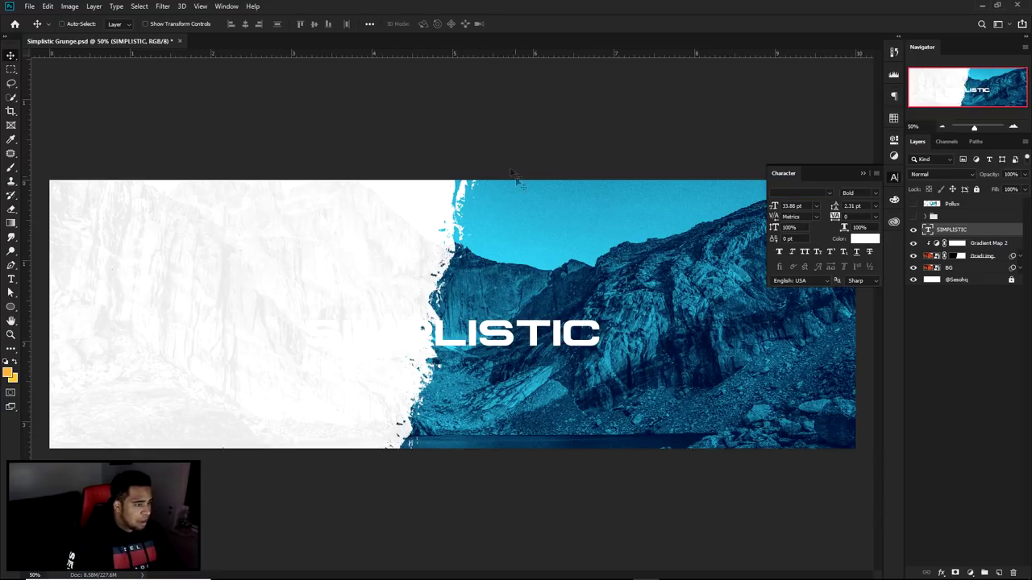
left_click_drag(545, 344, 568, 326)
Retype a copy of the title below the original as "BANNER" and set its font to PRIMETIME Regular
type("t")
type("DESIGNER")
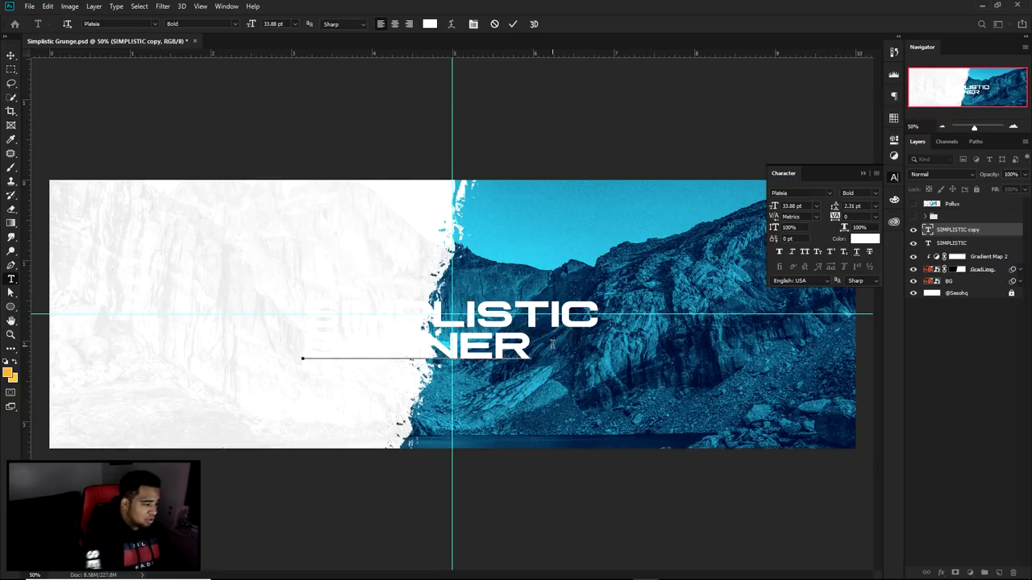
key("ctrl+a")
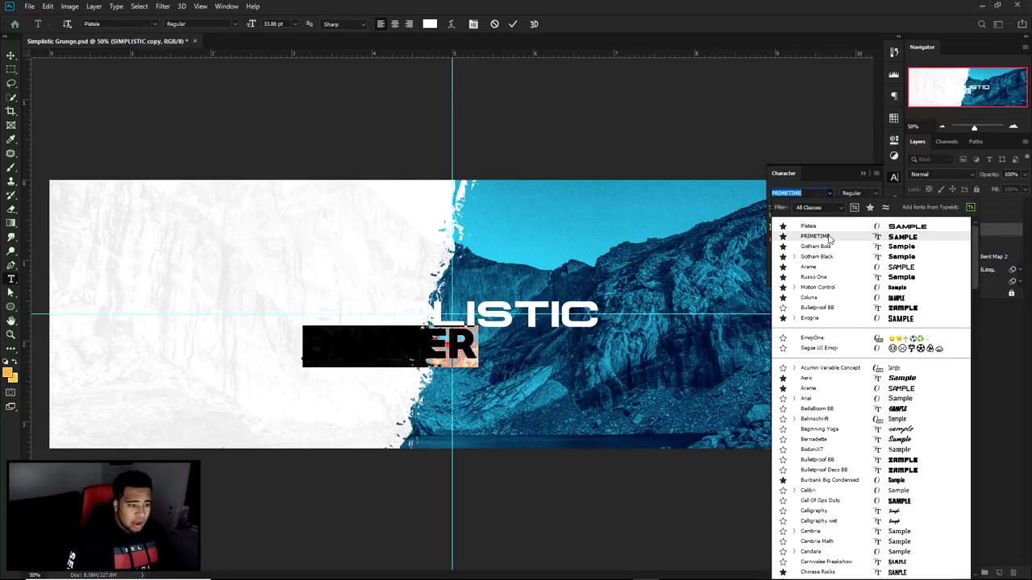
left_click(831, 238)
left_click(512, 24)
Scale BANNER down to about 14.7 pt and place it just under the end of SIMPLISTIC, aligned with its final letter
key("v")
left_click_drag(403, 311, 524, 310)
left_click_drag(426, 360, 524, 342)
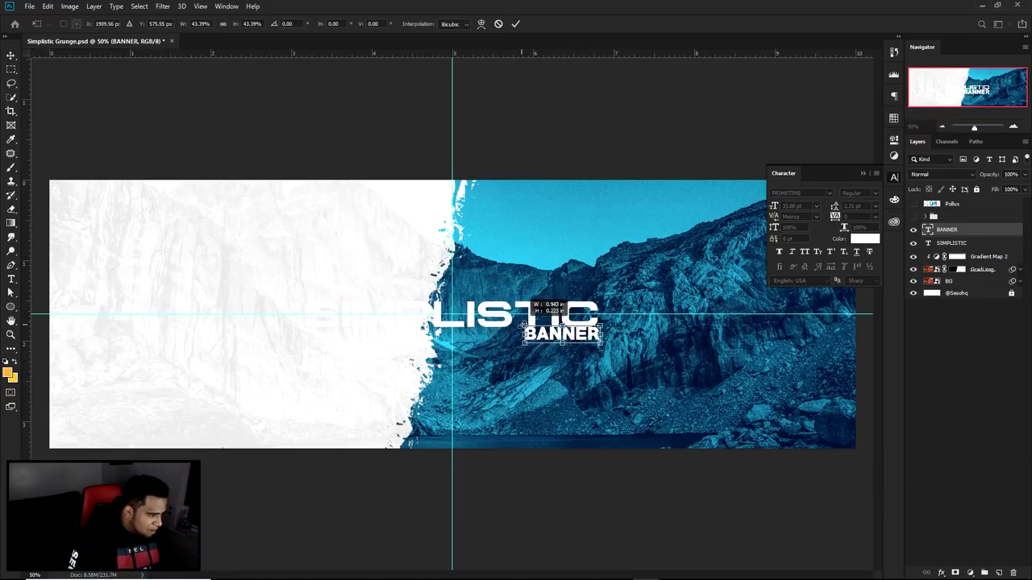
key("Return")
left_click_drag(622, 354, 616, 337)
key("Up")
key("Up")
key("Up")
key("Up")
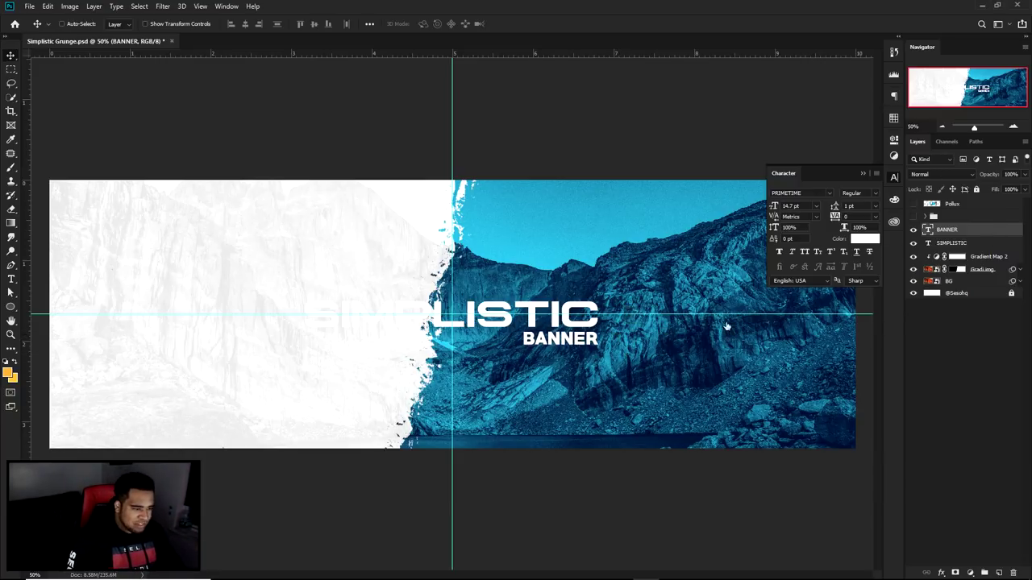
Add a linear Gradient Overlay from yellow ffcc1b to orange ffa82c at 32° to the BANNER text
left_click(645, 470)
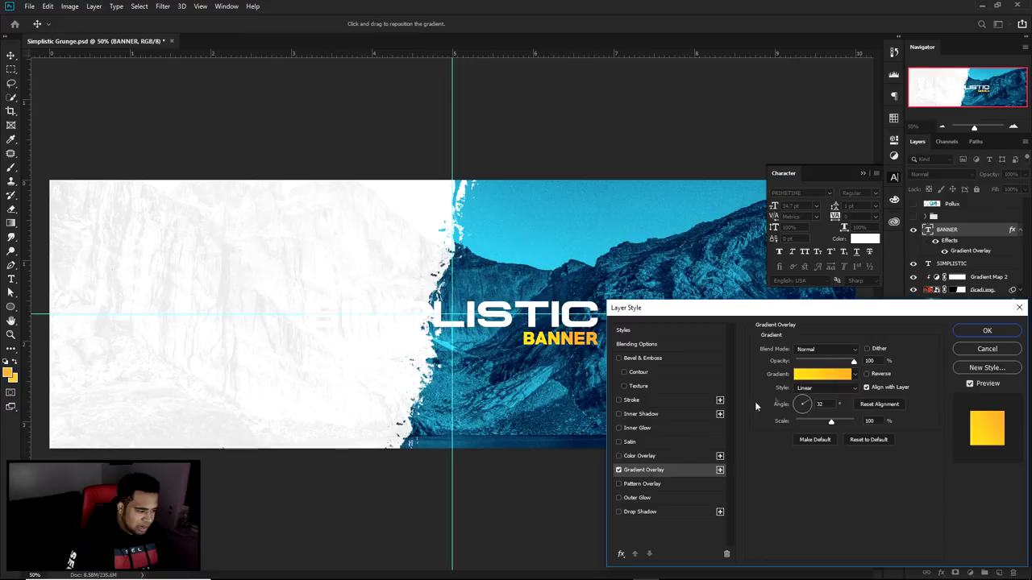
left_click(823, 375)
double_click(707, 461)
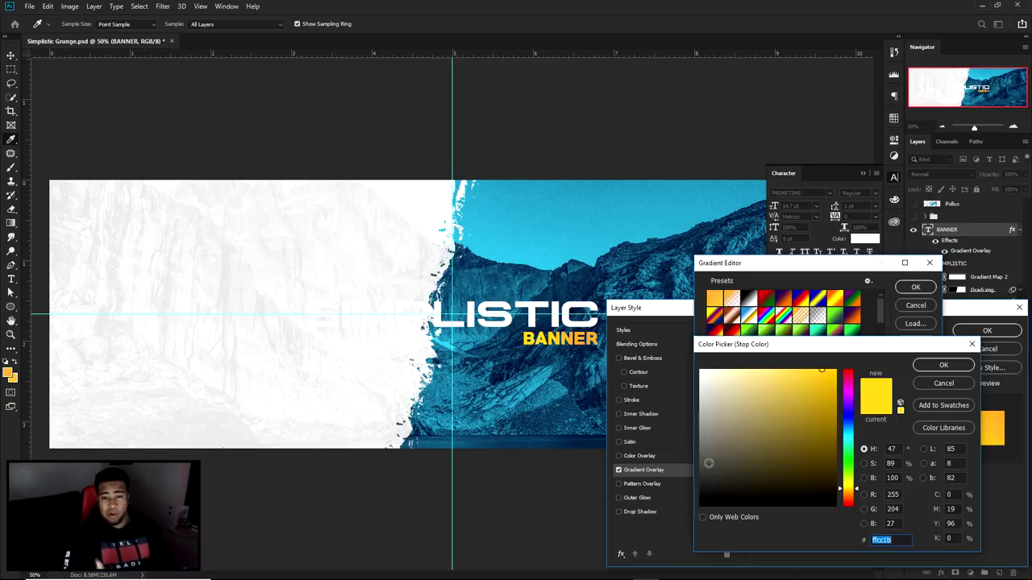
left_click(971, 344)
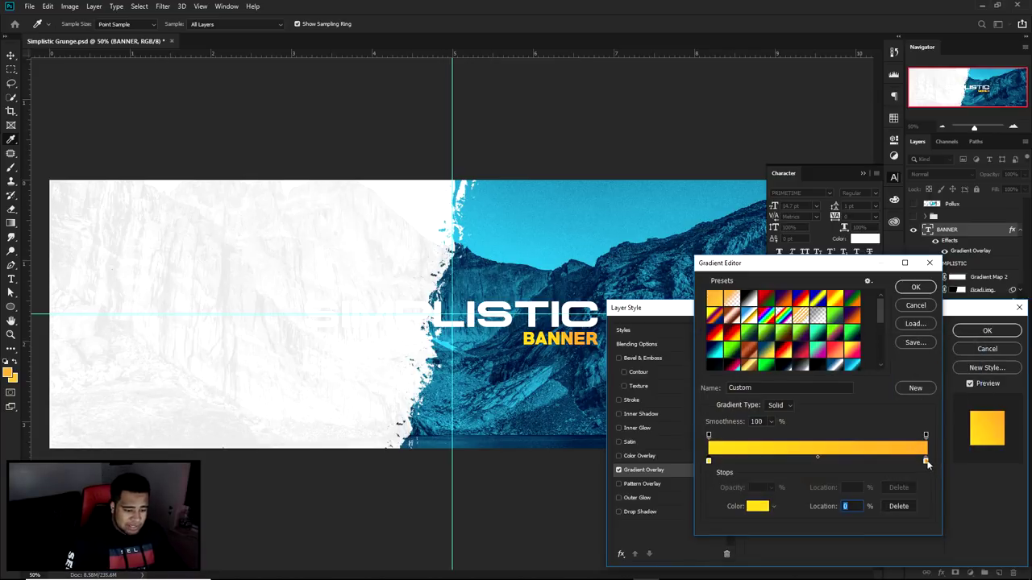
double_click(926, 461)
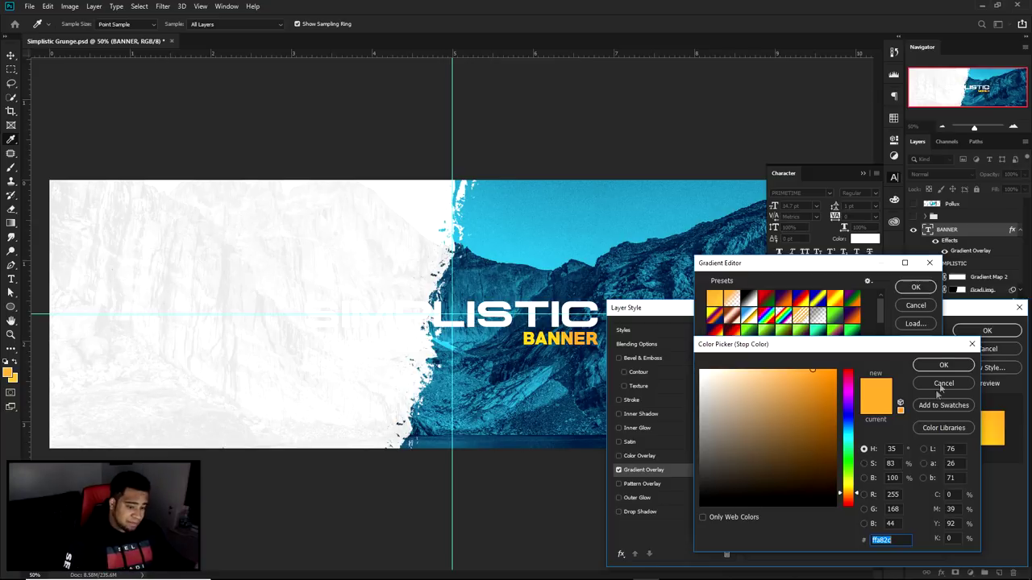
left_click(942, 366)
left_click(919, 288)
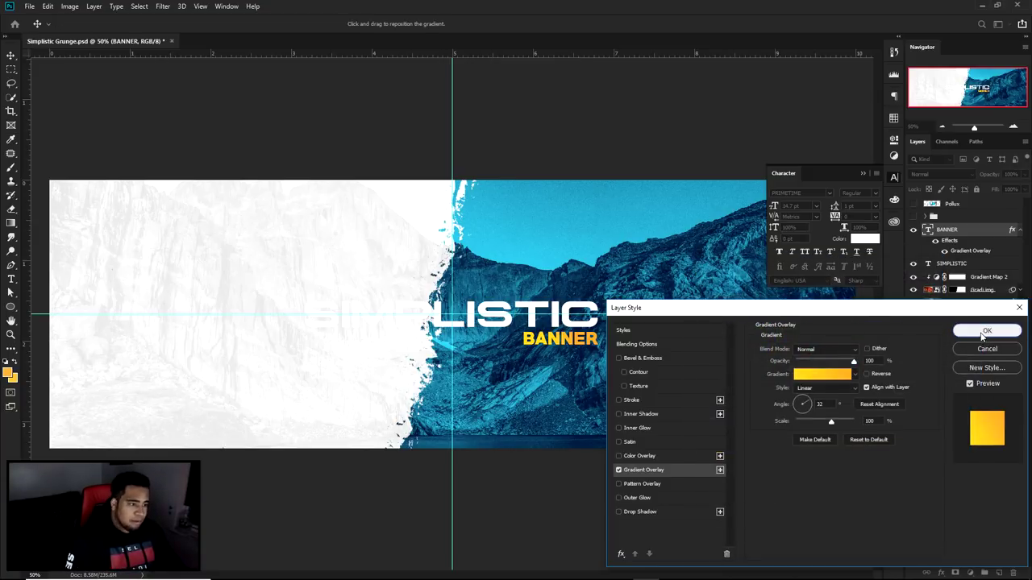
left_click(985, 332)
left_click(901, 176)
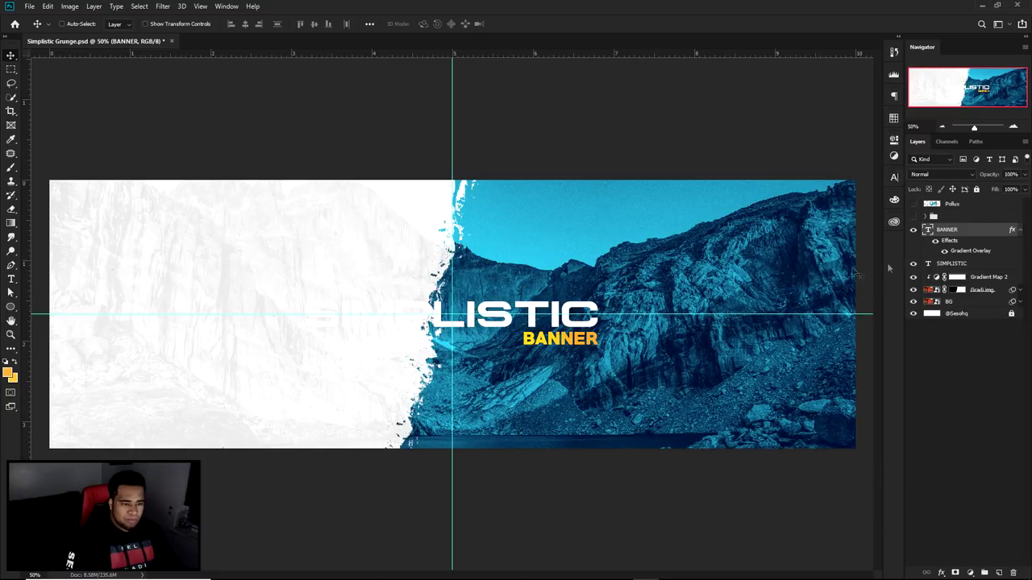
left_click(957, 266)
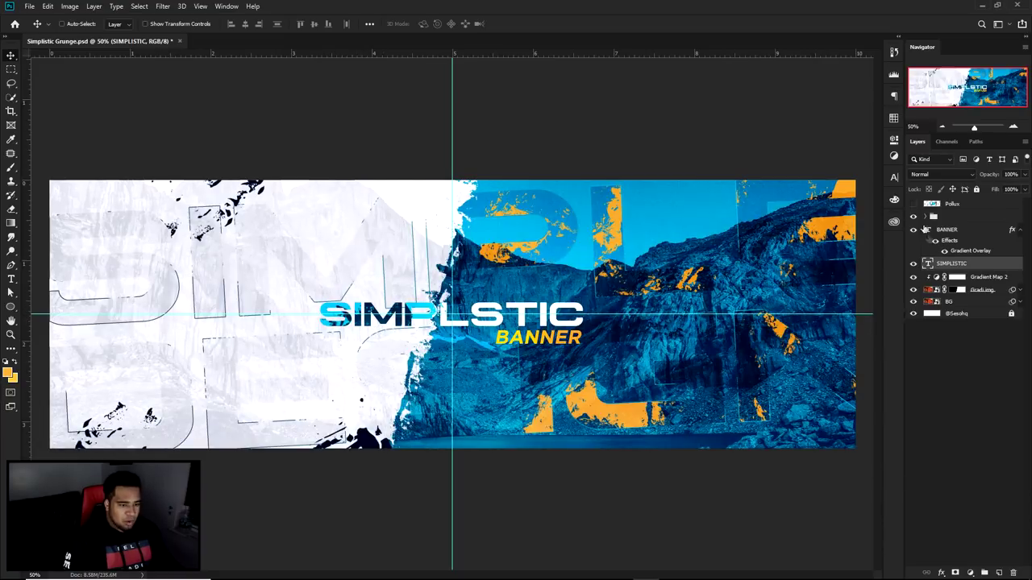
left_click(915, 216)
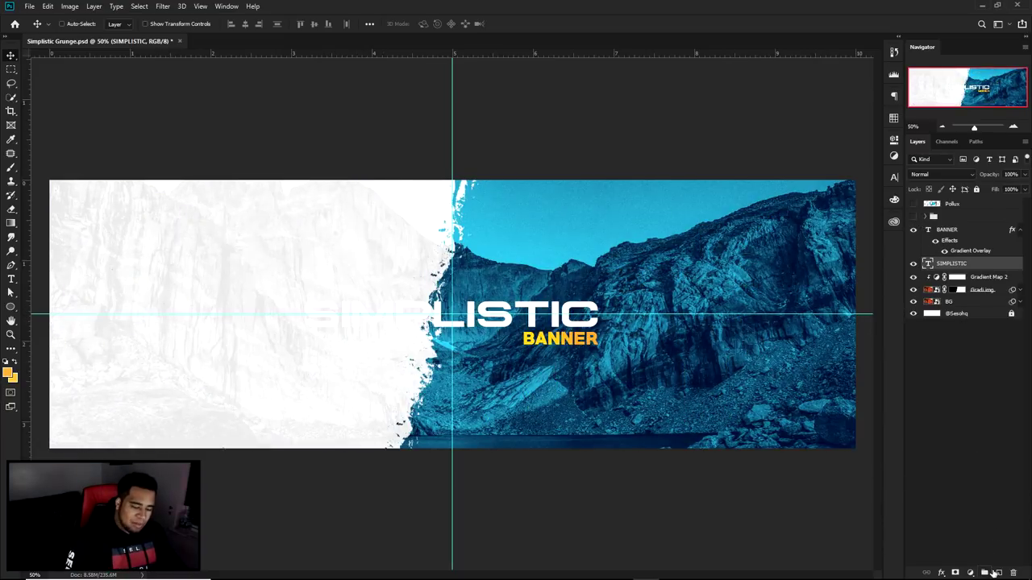
left_click(987, 572)
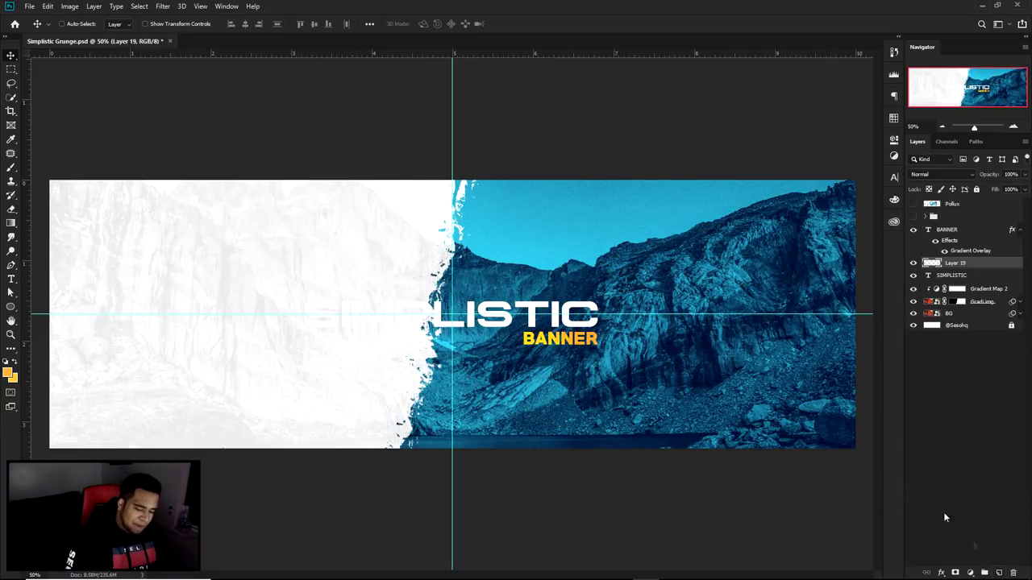
right_click(976, 263)
left_click(979, 266)
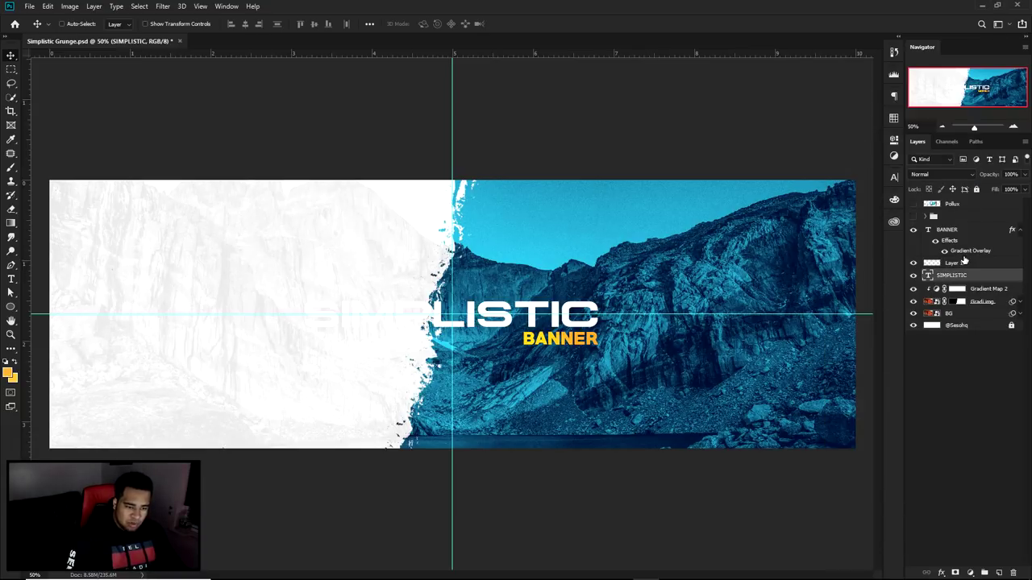
key("Delete")
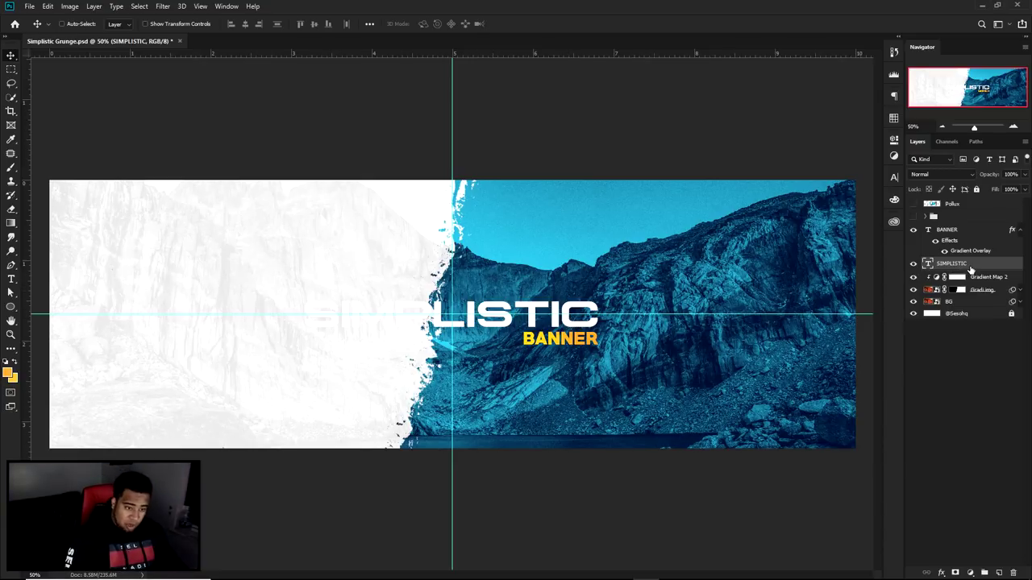
Add a new layer directly above the SIMPLISTIC text and clip it to that text
left_click(1000, 573)
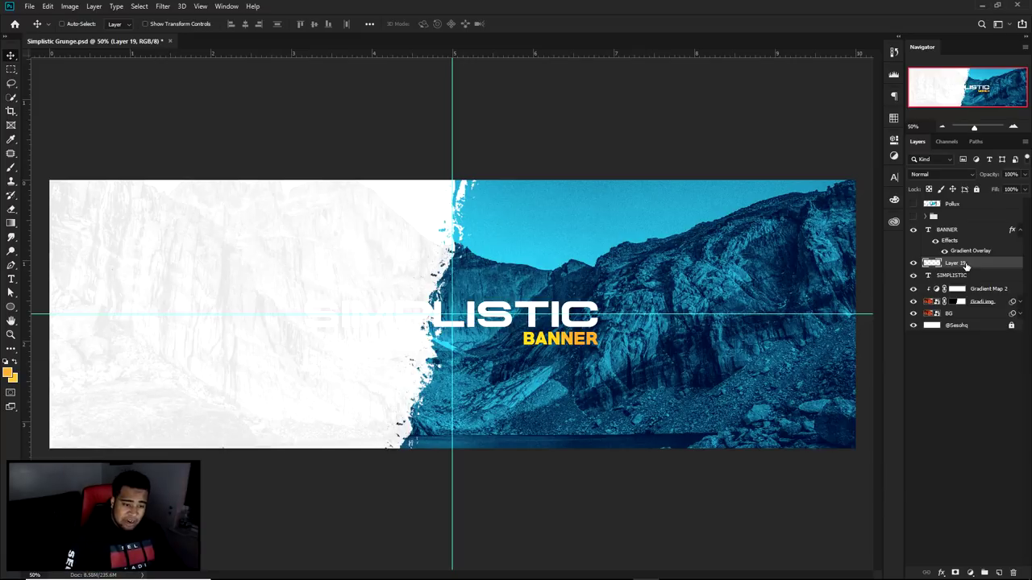
right_click(966, 265)
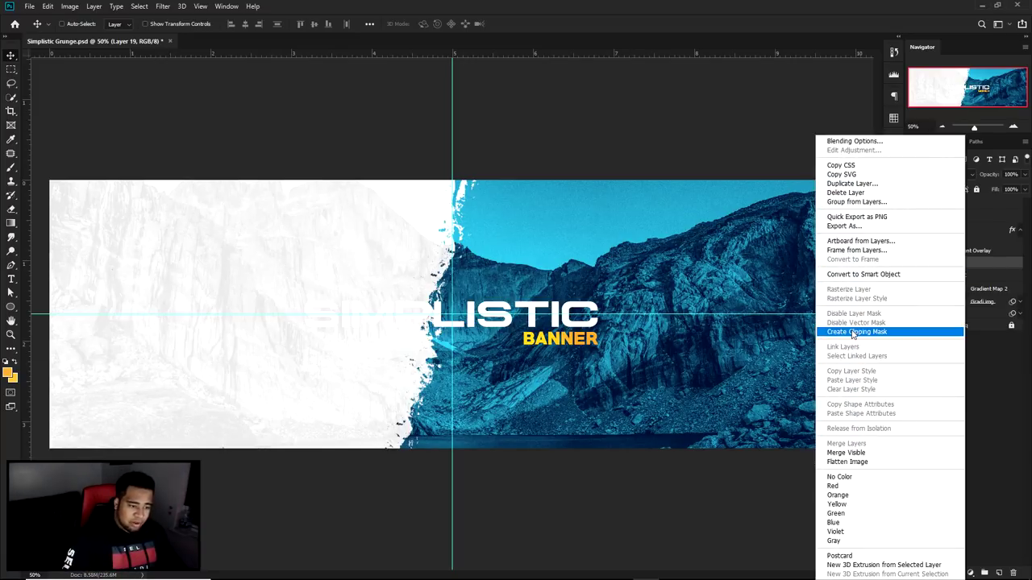
left_click(853, 333)
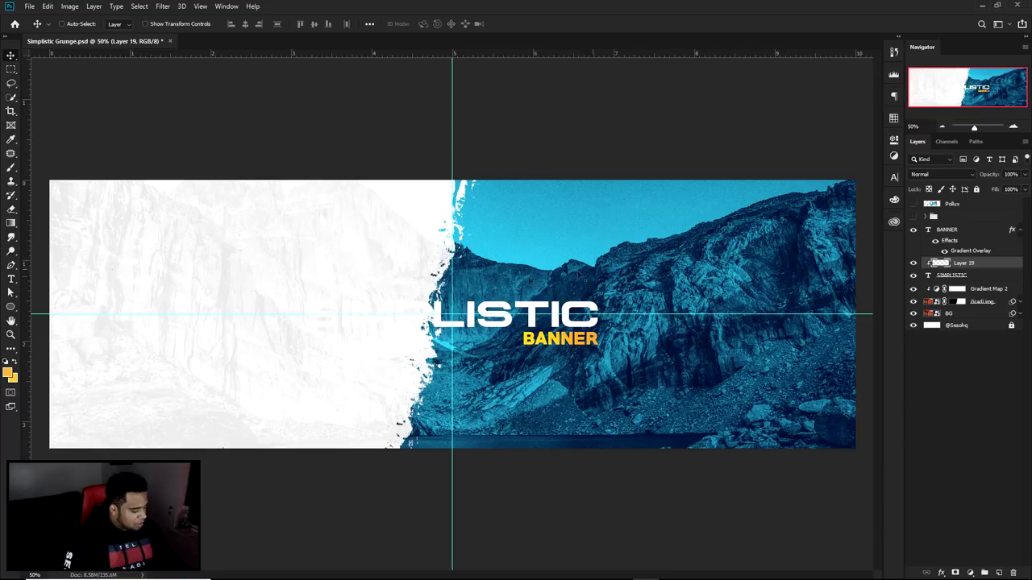
Sample a bright cyan from the photo and paint the SIMPL part of the title with the 602 px grunge splatter brush
key("b")
right_click(501, 242)
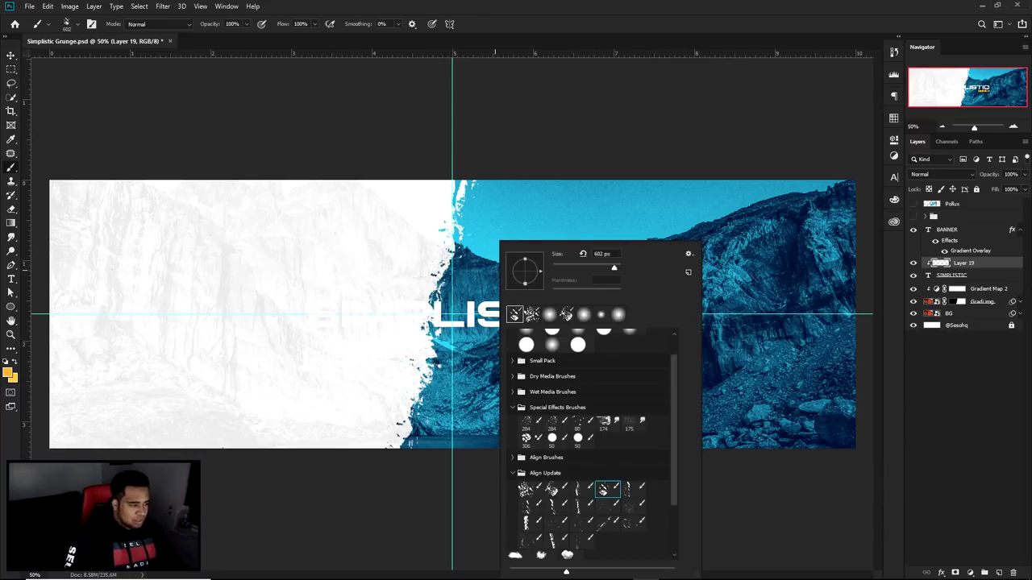
left_click(464, 260)
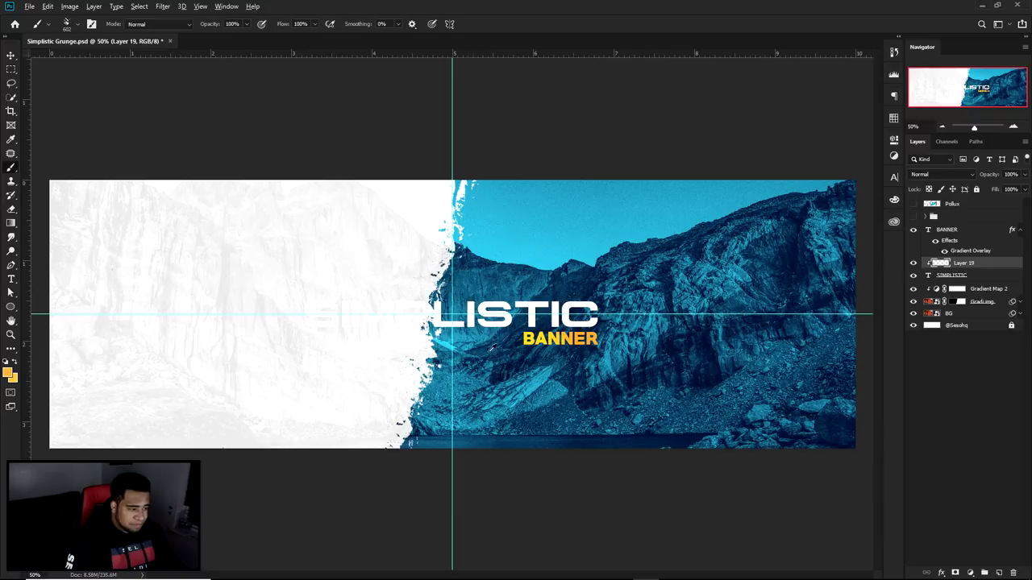
left_click_drag(695, 349, 637, 372)
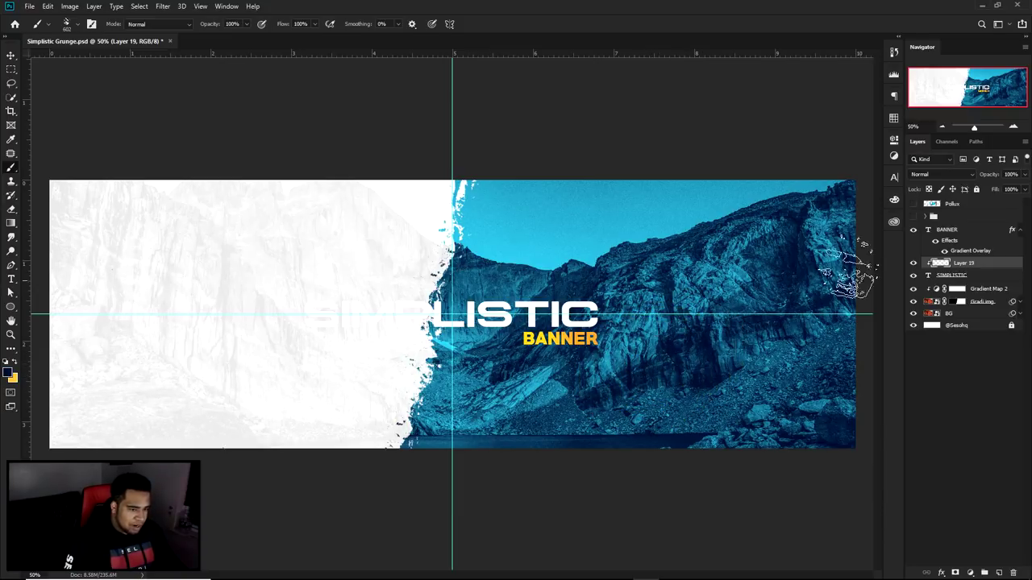
left_click(913, 217)
left_click(913, 216)
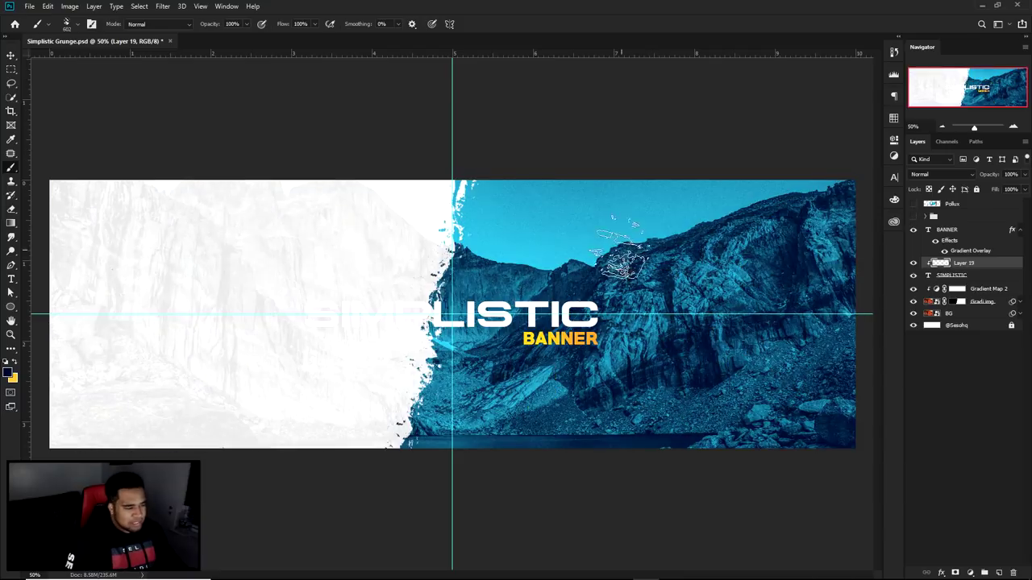
left_click_drag(541, 251, 538, 256)
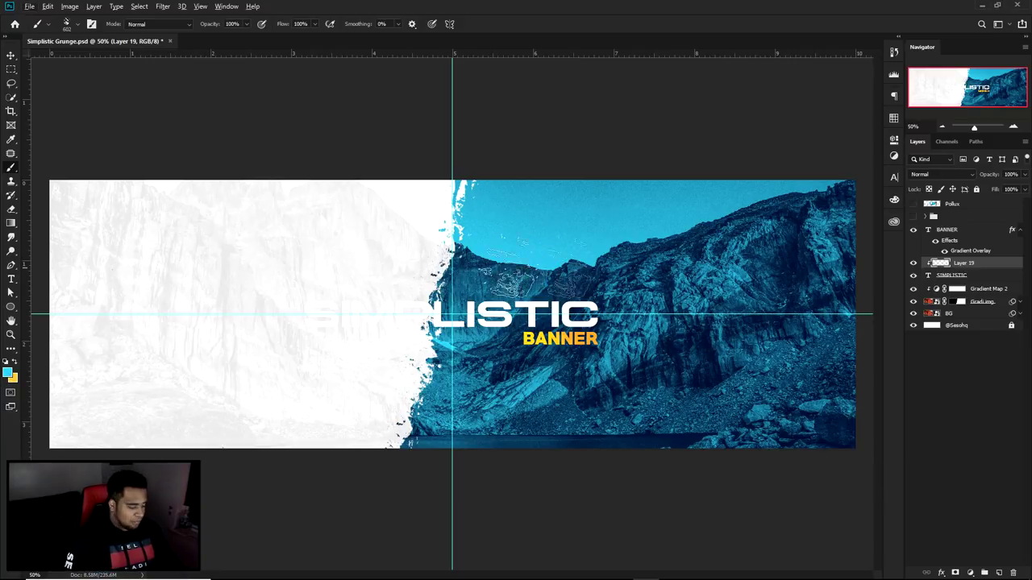
left_click_drag(655, 216, 510, 254)
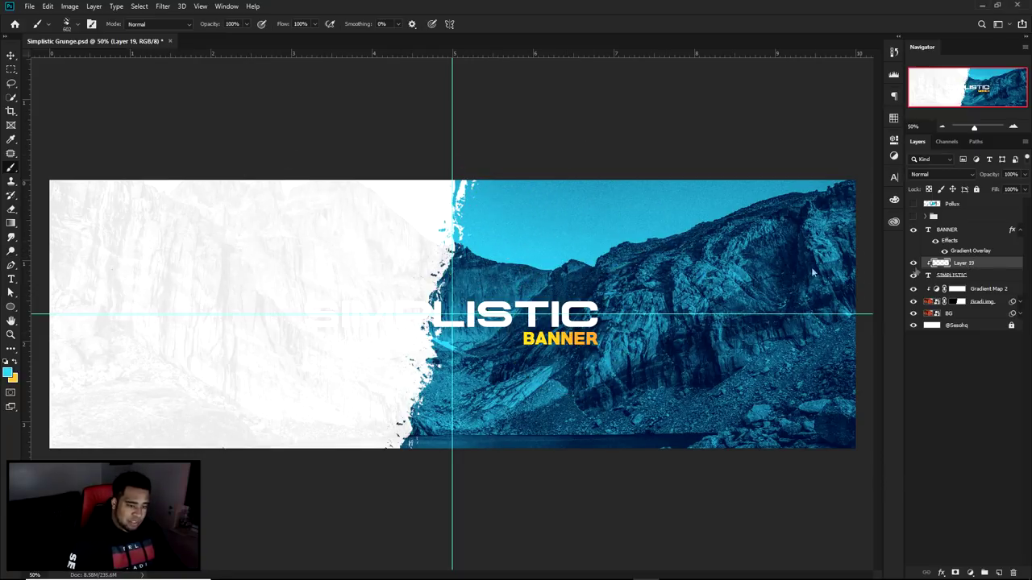
mouse_move(318, 315)
left_mouse_down()
mouse_move(334, 312)
mouse_move(357, 276)
mouse_move(389, 287)
left_mouse_up()
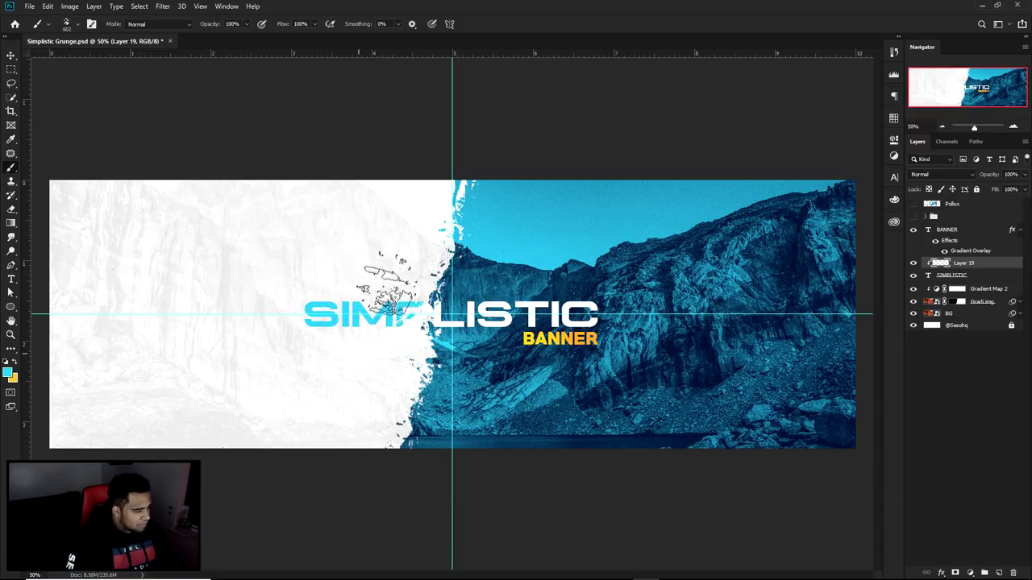
Sample navy from the photo and paint splatters over the cyan letters on a second new layer clipped to SIMPLISTIC
left_click(680, 335, "alt")
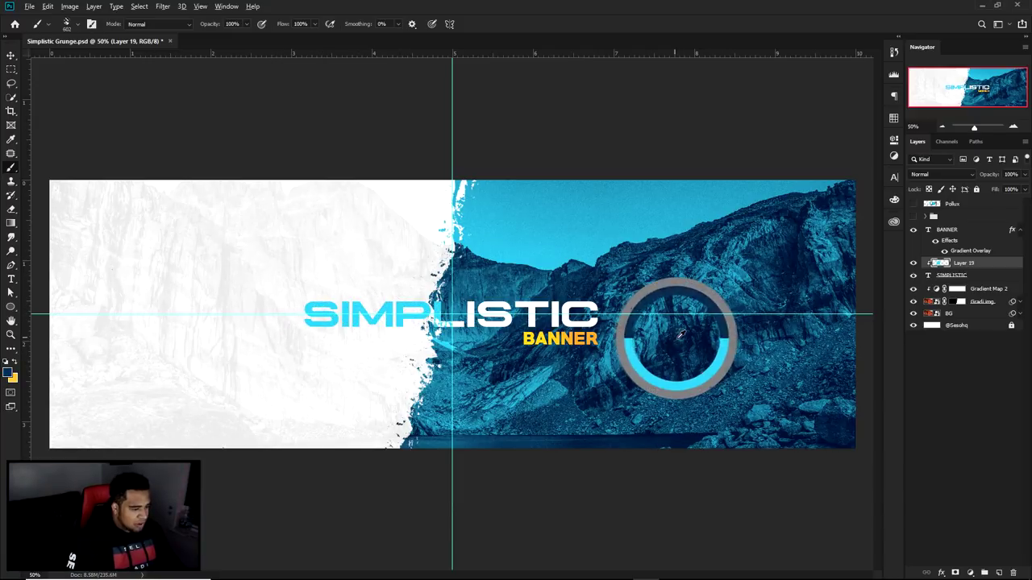
left_click(999, 574)
right_click(980, 263)
left_click(895, 329)
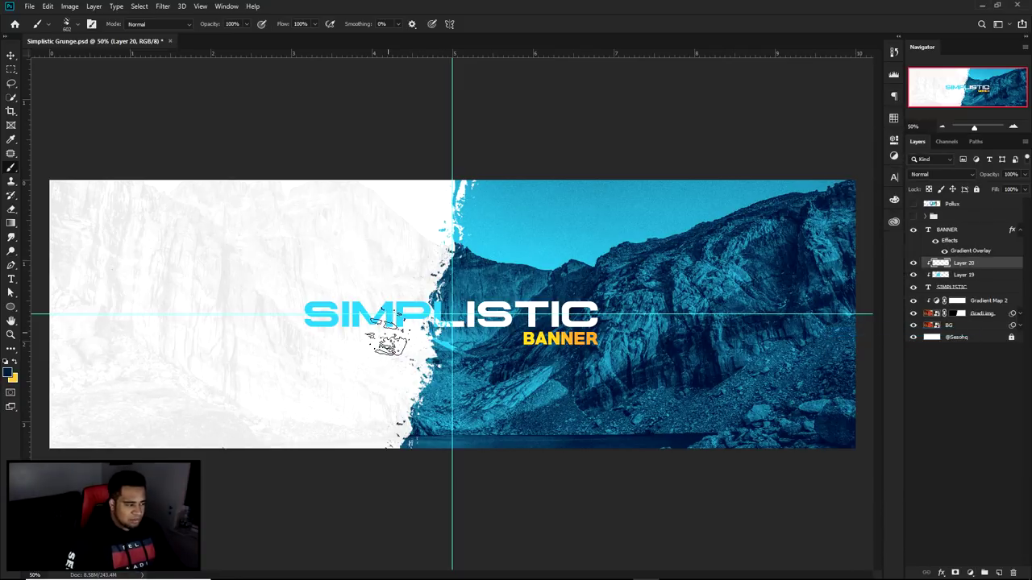
mouse_move(387, 338)
left_mouse_down()
mouse_move(298, 380)
mouse_move(361, 358)
mouse_move(375, 340)
mouse_move(306, 327)
left_mouse_up()
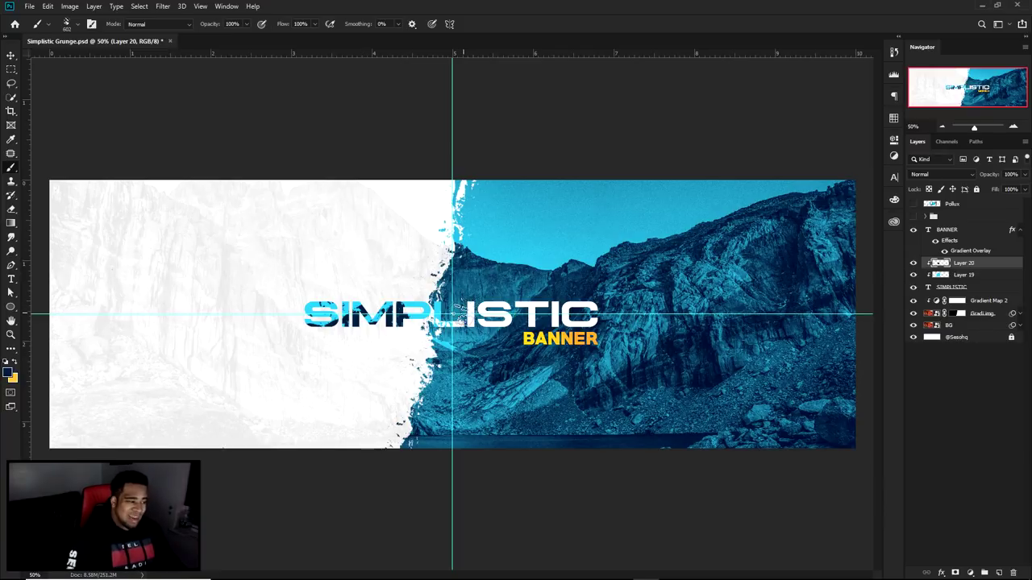
scroll(462, 311, "up", 5)
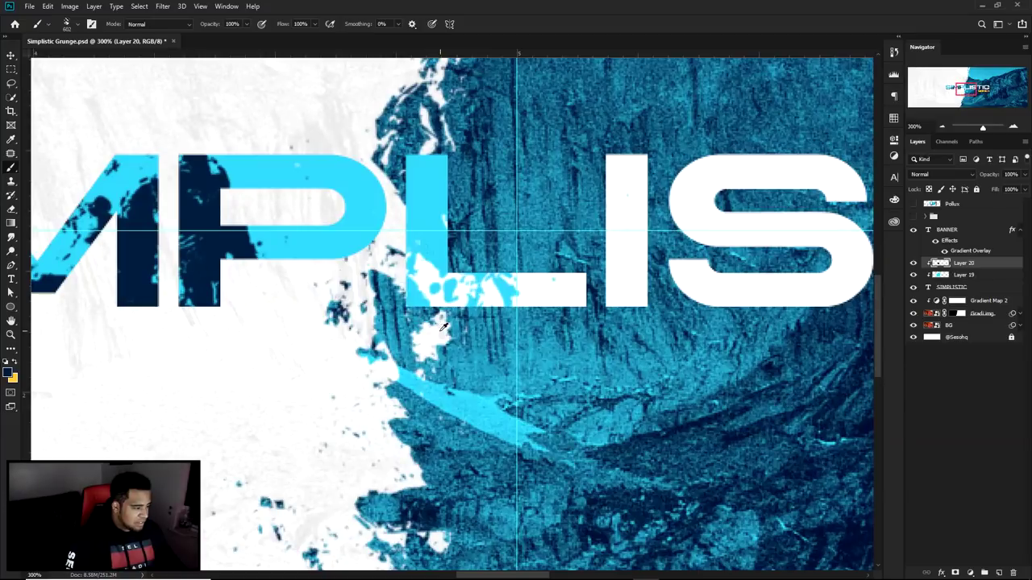
key("Print")
left_click_drag(166, 61, 750, 468)
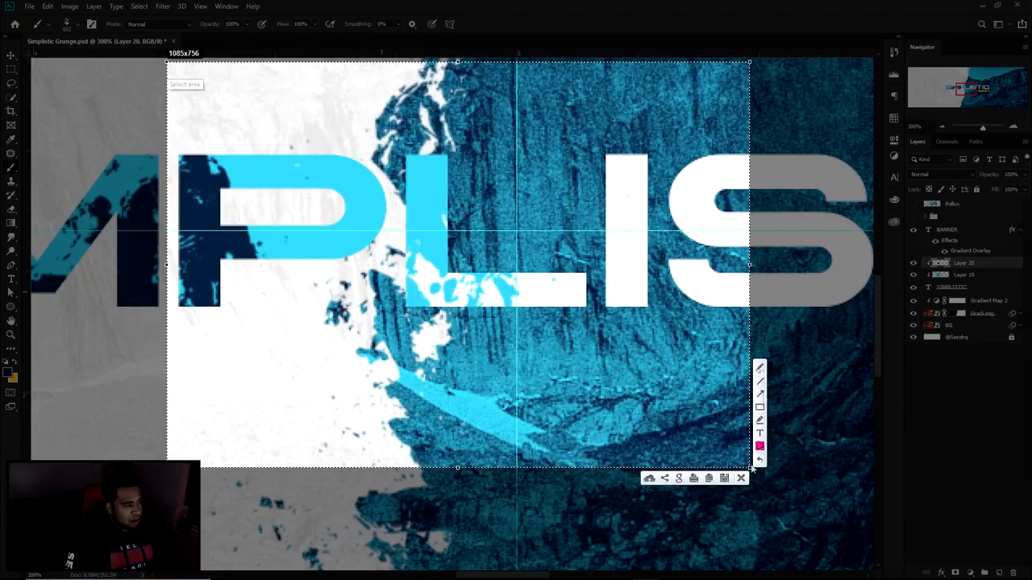
mouse_move(396, 92)
left_mouse_down()
mouse_move(386, 142)
mouse_move(417, 278)
mouse_move(389, 408)
left_mouse_up()
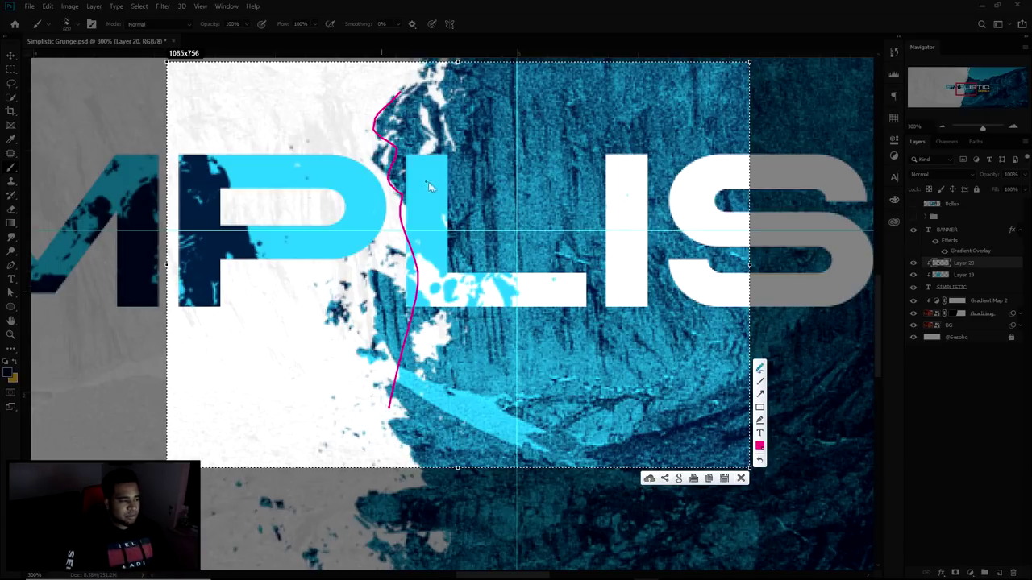
left_click(741, 478)
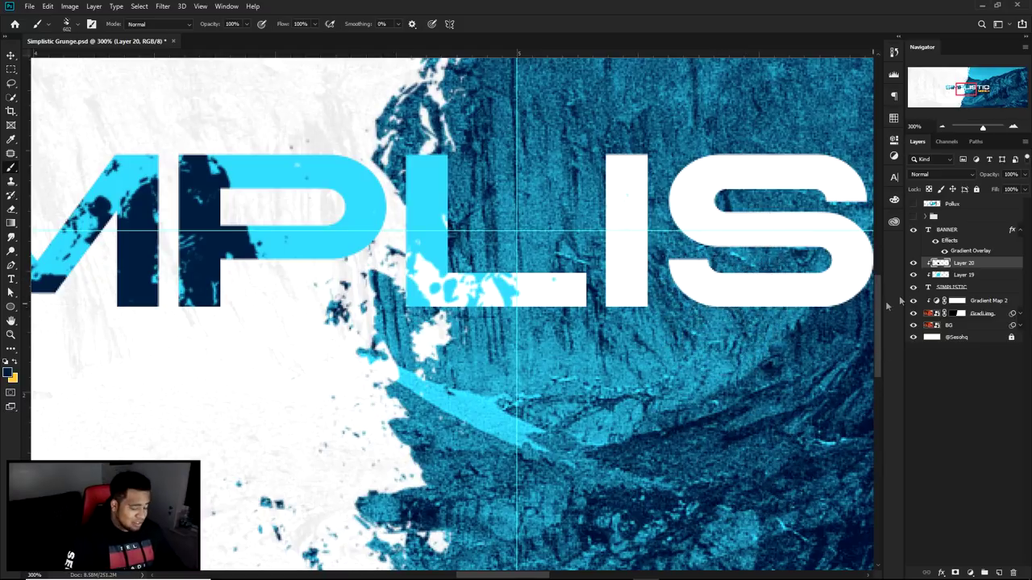
Add a layer mask to the cyan paint layer, Layer 19, and make black the painting colour
left_click(914, 275)
left_click(914, 275)
left_click(964, 275)
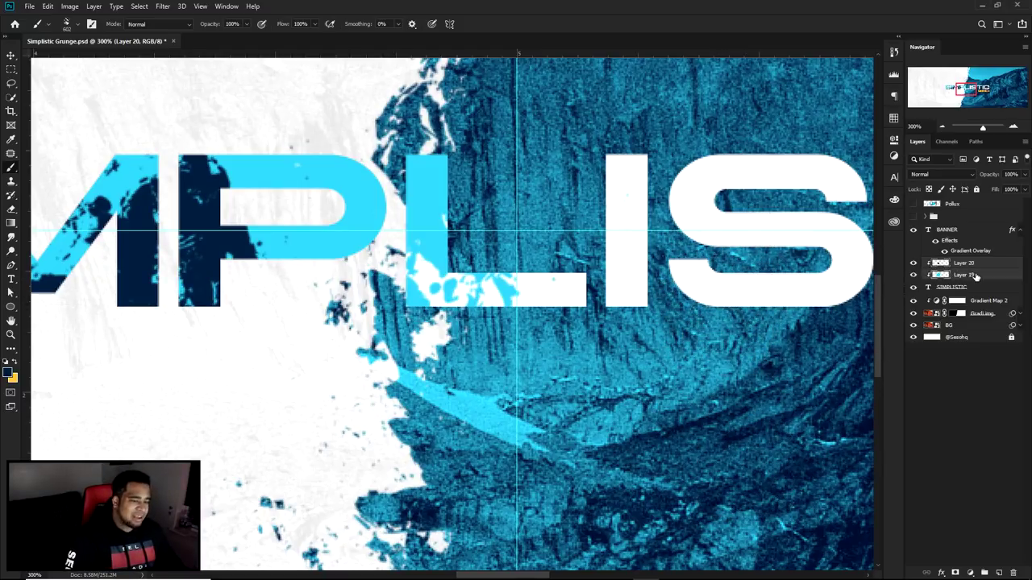
left_click(955, 572)
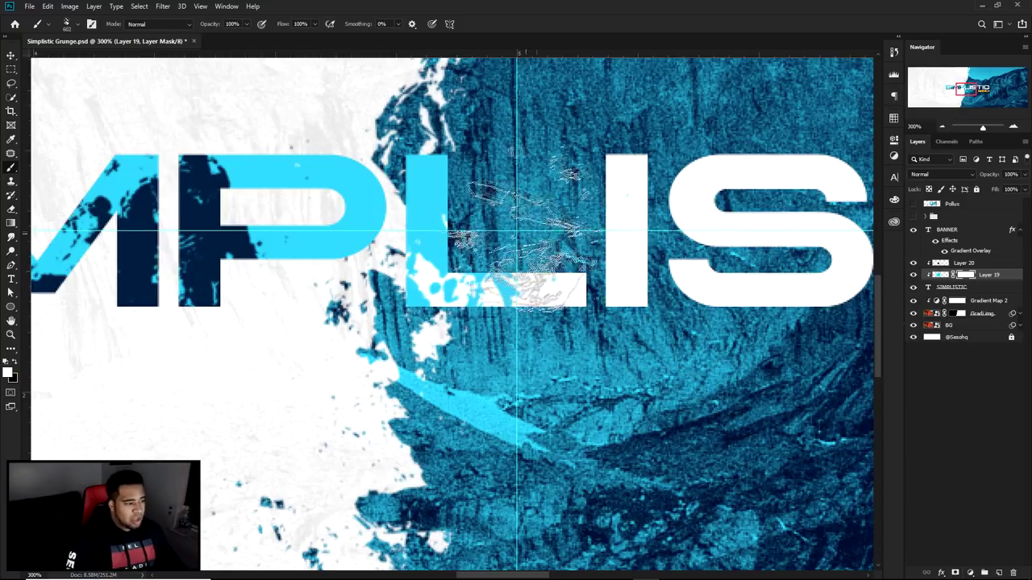
left_click(14, 361)
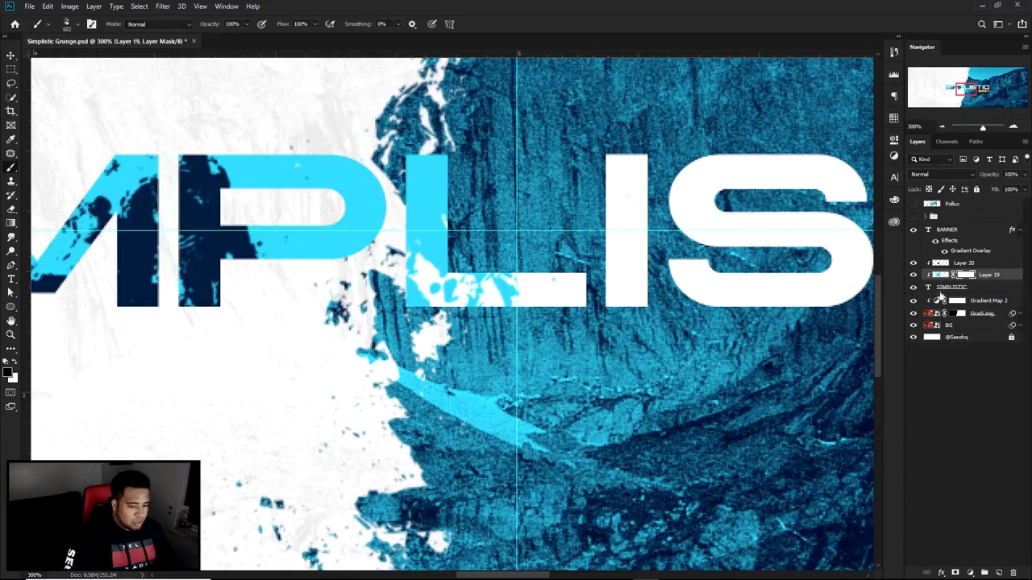
Load the blue photo layer's mask as a selection and paint black inside it on Layer 19's mask over the letter L, clearing the selection at the end
left_click(914, 313)
left_click(914, 314)
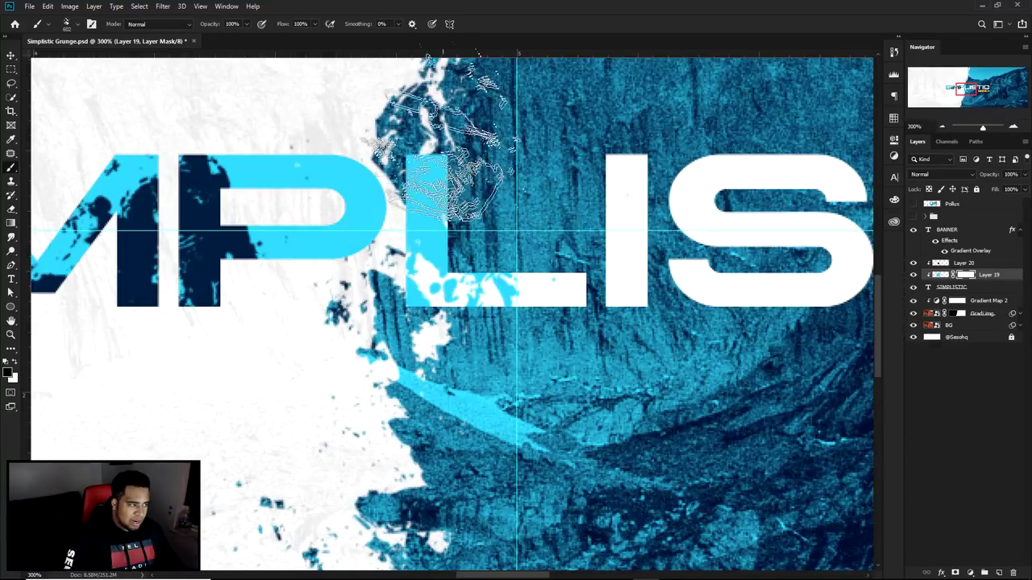
left_click(961, 315, "ctrl")
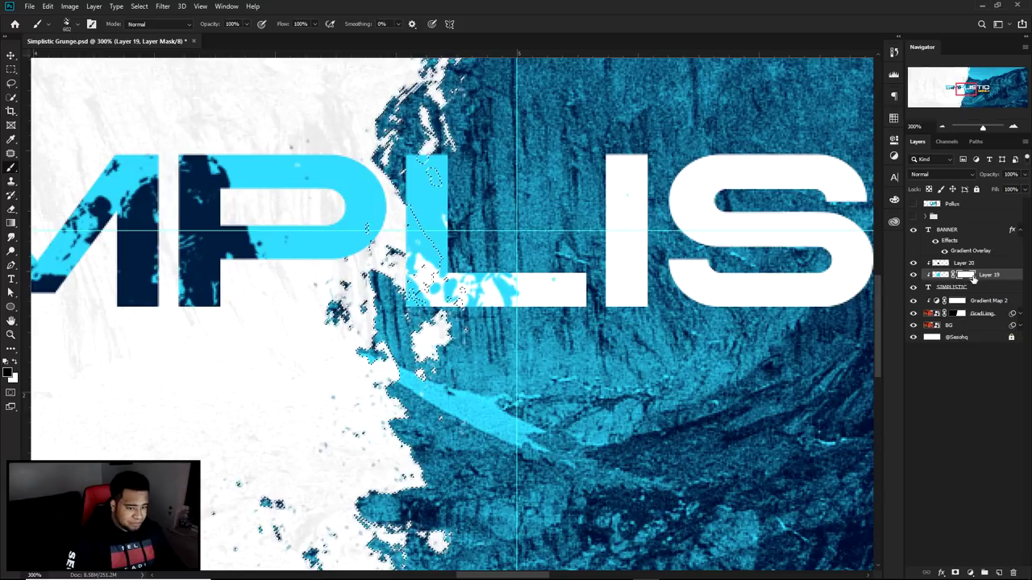
left_click_drag(483, 210, 442, 320)
key("ctrl+d")
Hide the guides crossing the banner
key("v")
key("ctrl+minus")
key("ctrl+minus")
key("ctrl+minus")
key("ctrl+minus")
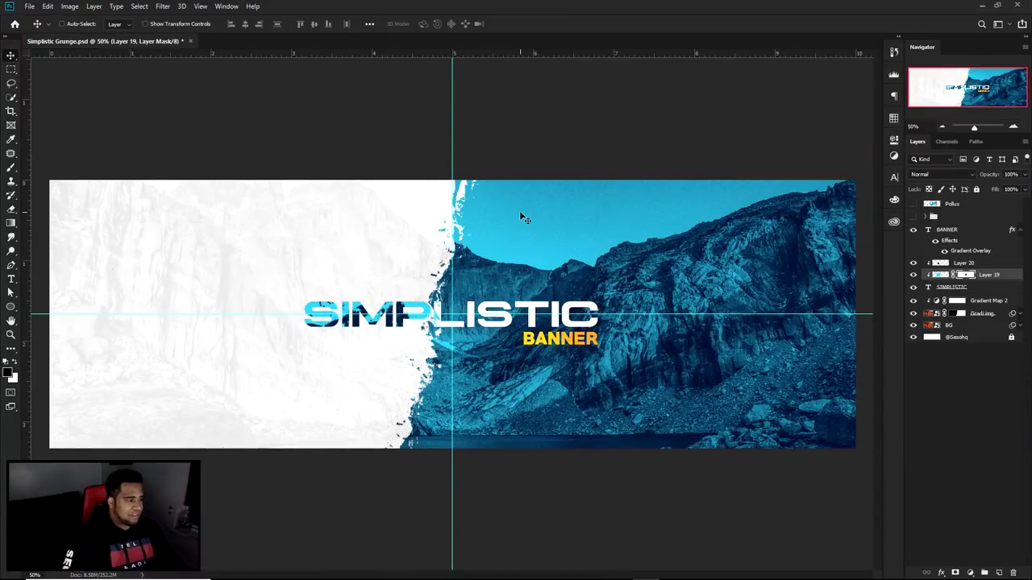
key("ctrl+semicolon")
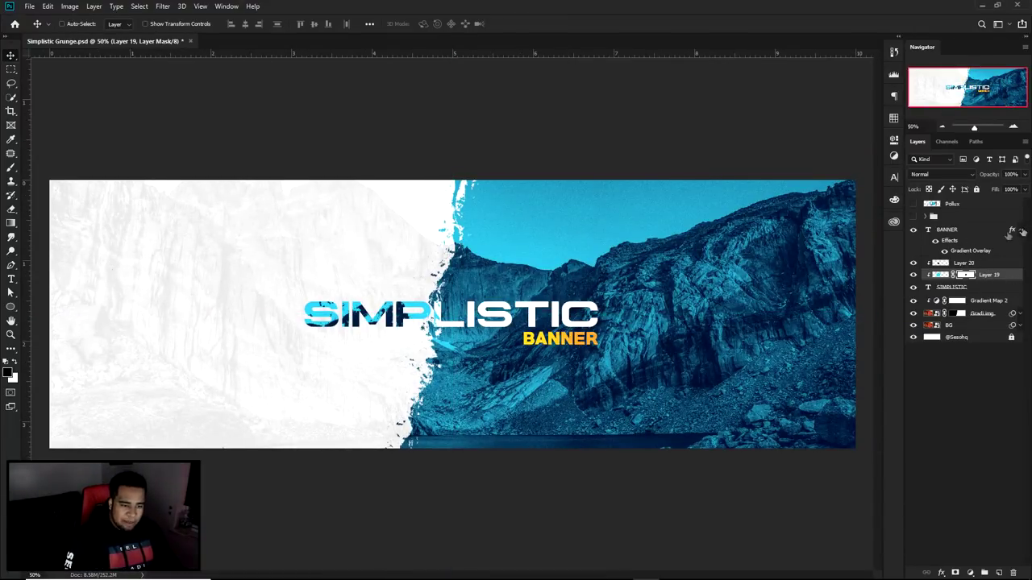
Group the BANNER and SIMPLISTIC text layers with the two clipped paint layers and name the group Text
left_click(1019, 231)
left_click(970, 257)
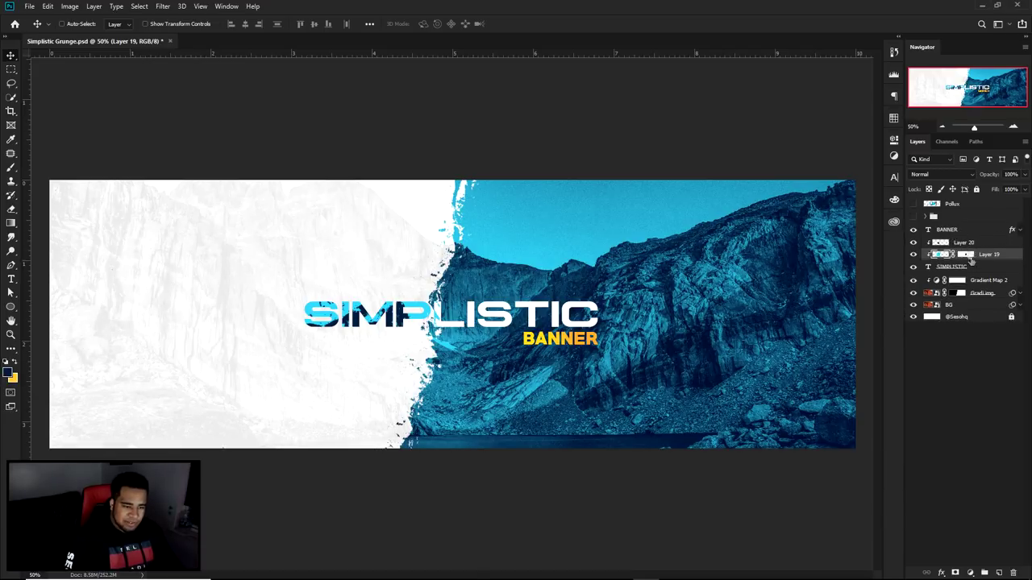
left_click(967, 232, "shift")
left_click(967, 267, "ctrl")
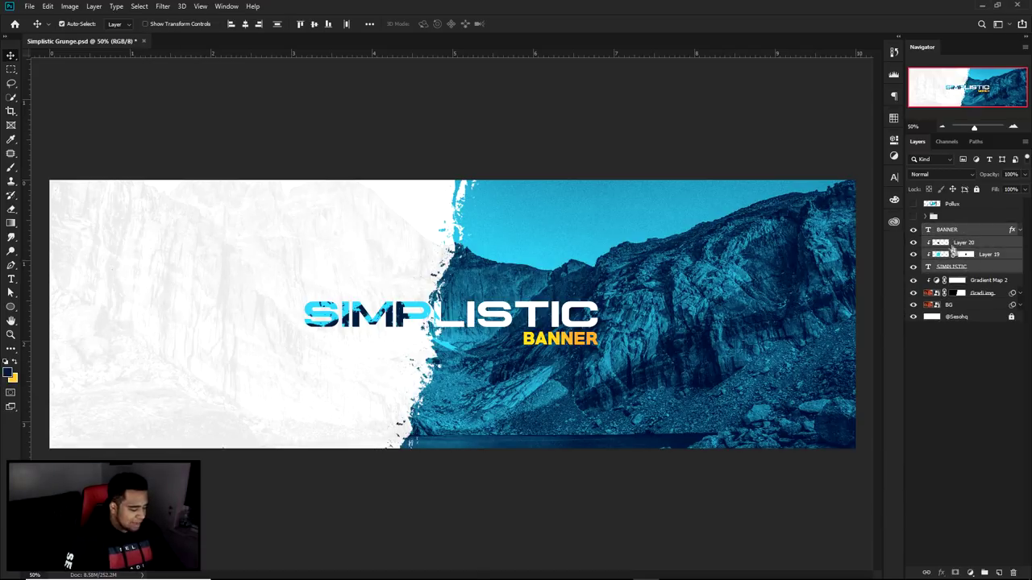
key("ctrl+g")
double_click(955, 231)
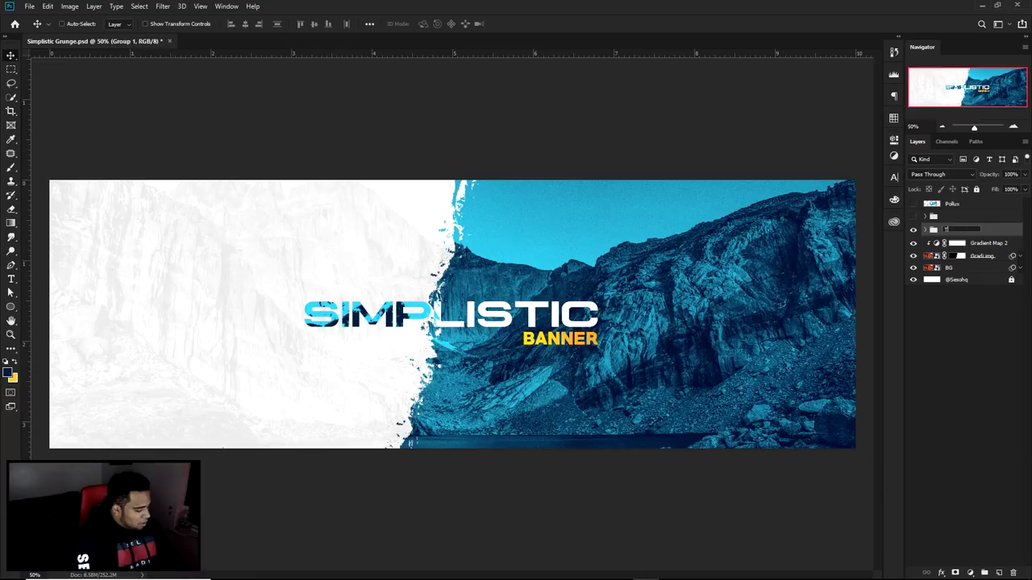
type("Text")
key("Return")
Add white PRIMETIME text SIMPLE directly above Gradient Map 2 and enlarge it to about 133 pt across the banner's upper half
left_click(985, 242)
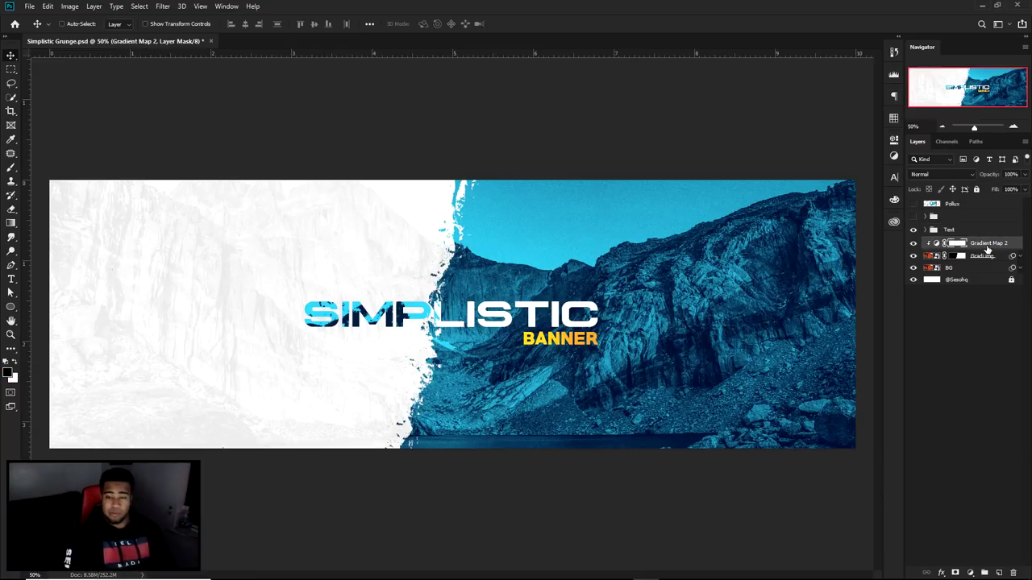
key("t")
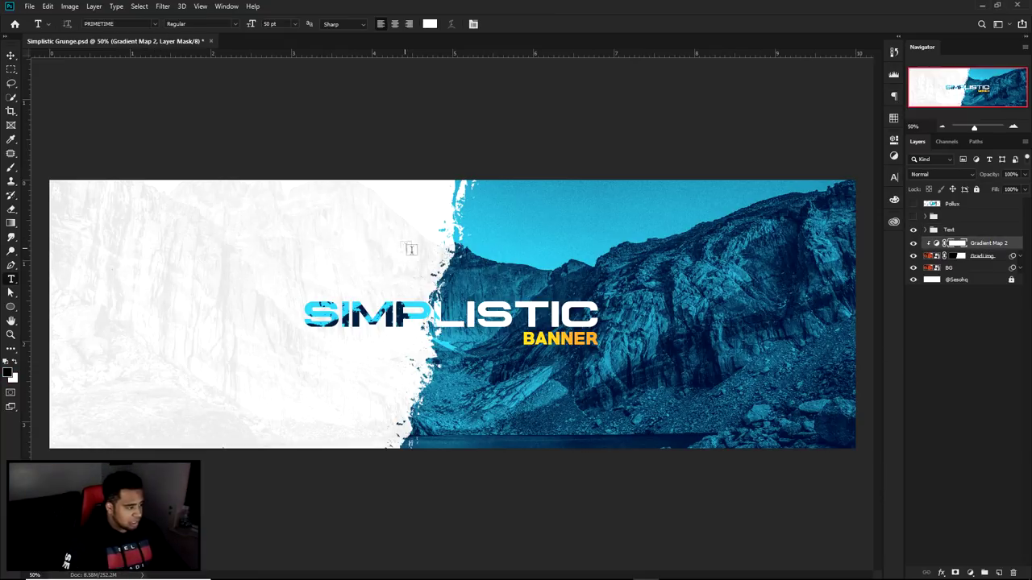
left_click(409, 247)
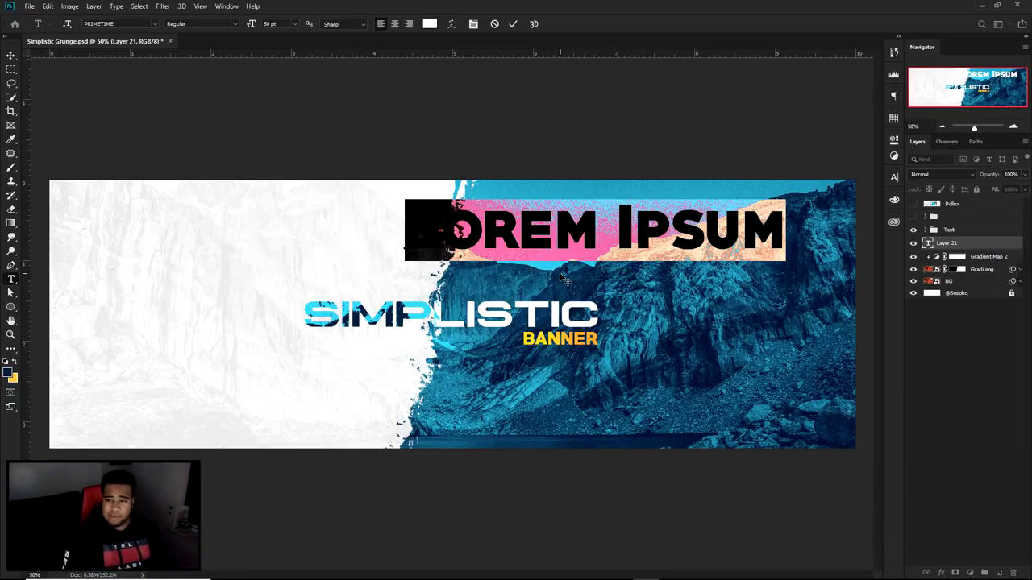
type("SIMPLE")
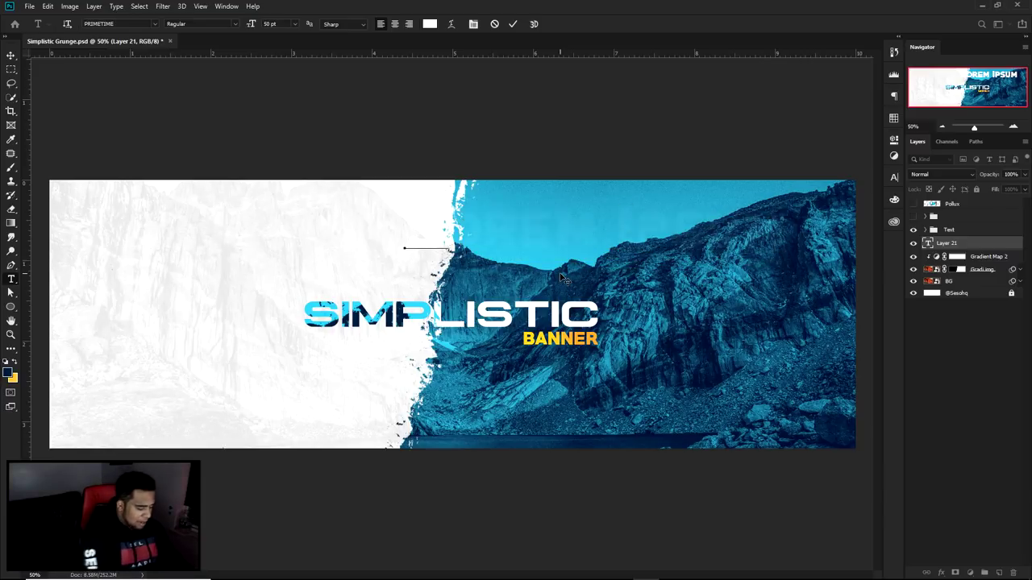
left_click(513, 23)
key("ctrl+t")
left_click_drag(637, 199, 598, 263)
left_click_drag(680, 262, 712, 229)
key("Return")
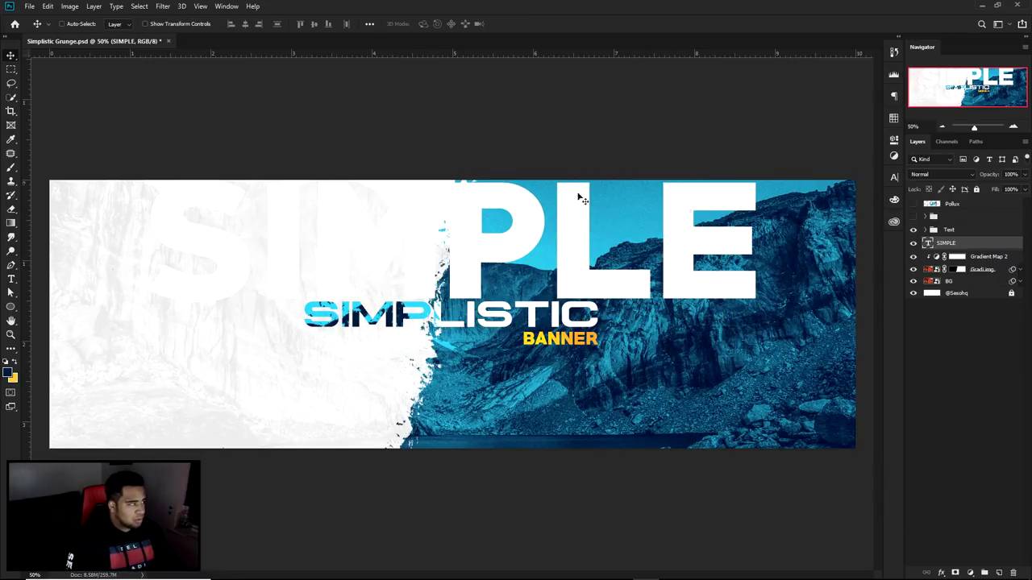
Duplicate the large SIMPLE text directly below the original and change the copy's wording to BANNER
left_click(892, 179)
left_click(807, 192)
left_click(893, 178)
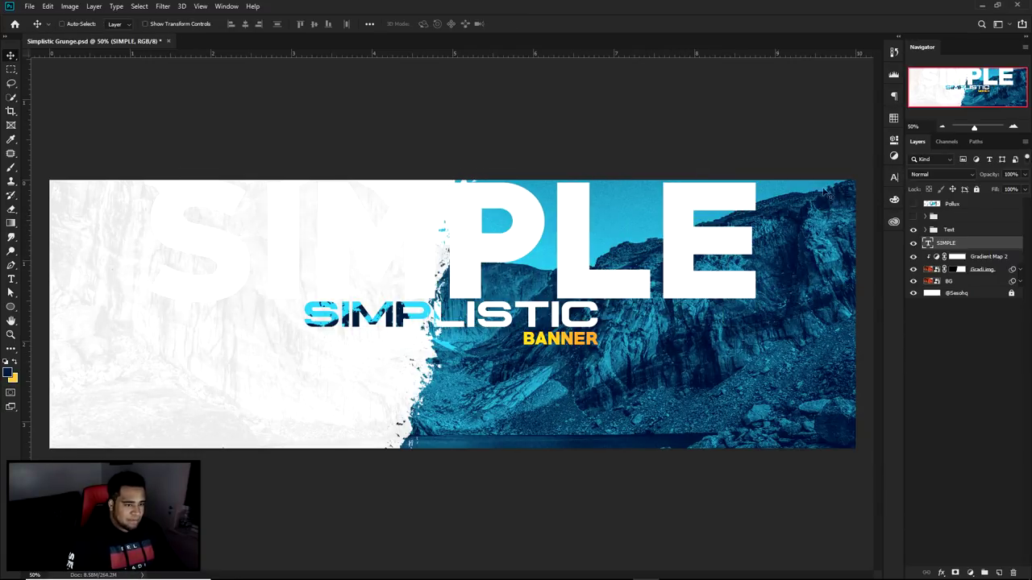
left_click_drag(698, 208, 697, 327)
double_click(666, 355)
type("BANNER")
left_click(513, 24)
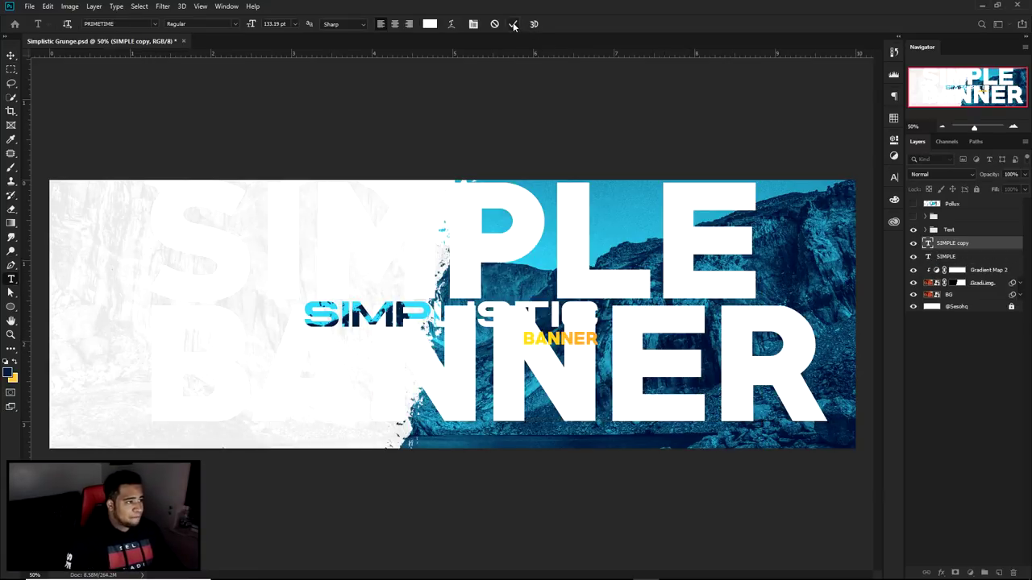
key("v")
Transform the large SIMPLE and BANNER texts together, enlarging them past the banner's edges and tilting them slightly counterclockwise
left_click(958, 256, "shift")
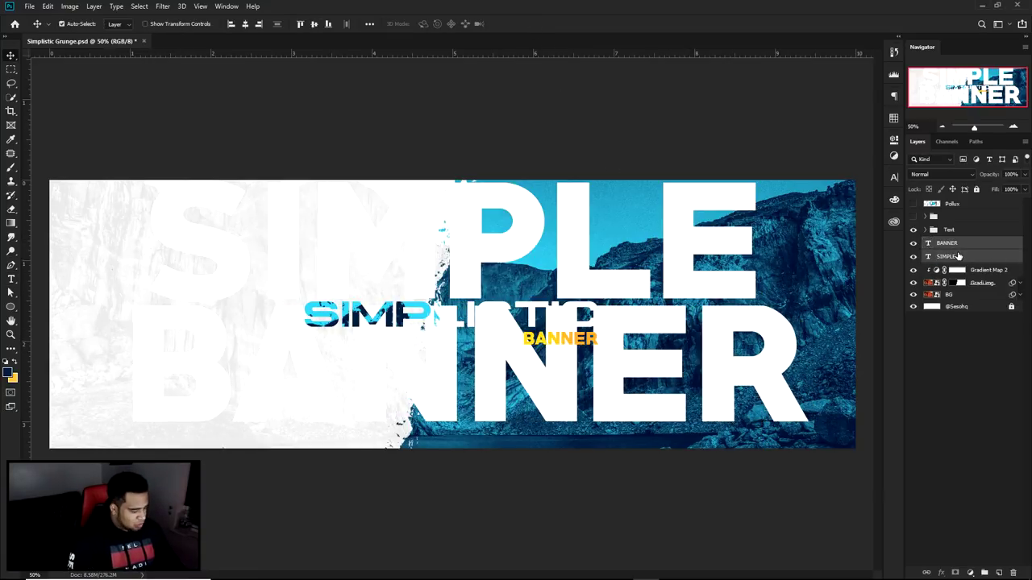
key("ctrl+t")
left_click_drag(807, 179, 887, 121)
key("Return")
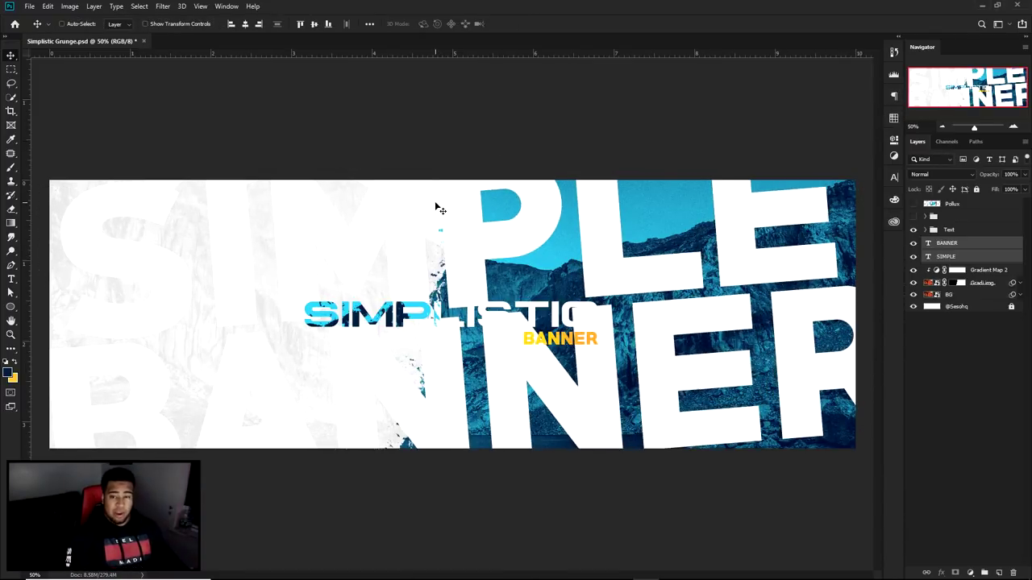
Group the large SIMPLE and BANNER text layers and name the group BACKING TEXT
key("ctrl")
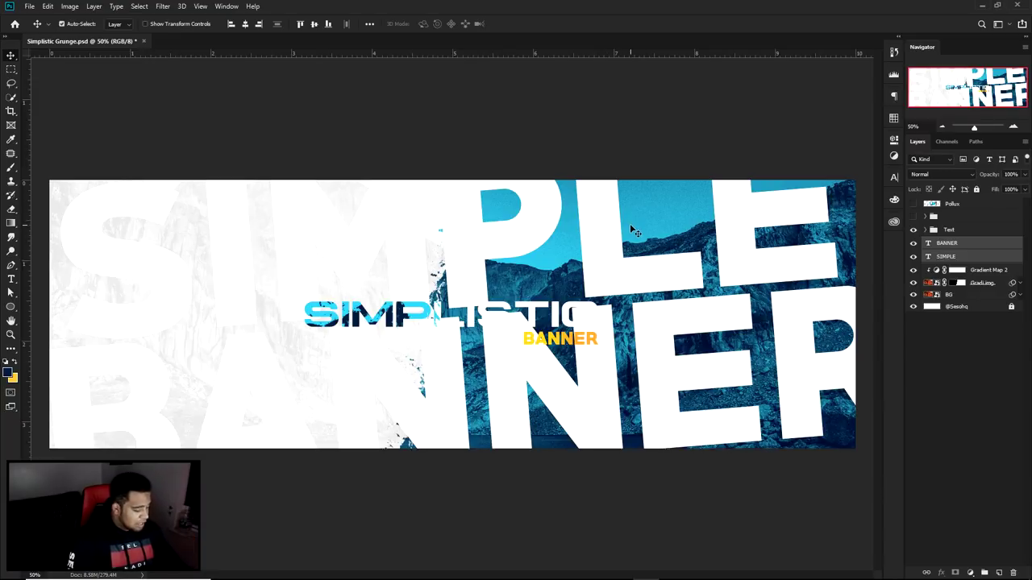
key("ctrl+g")
double_click(954, 243)
type("BACK")
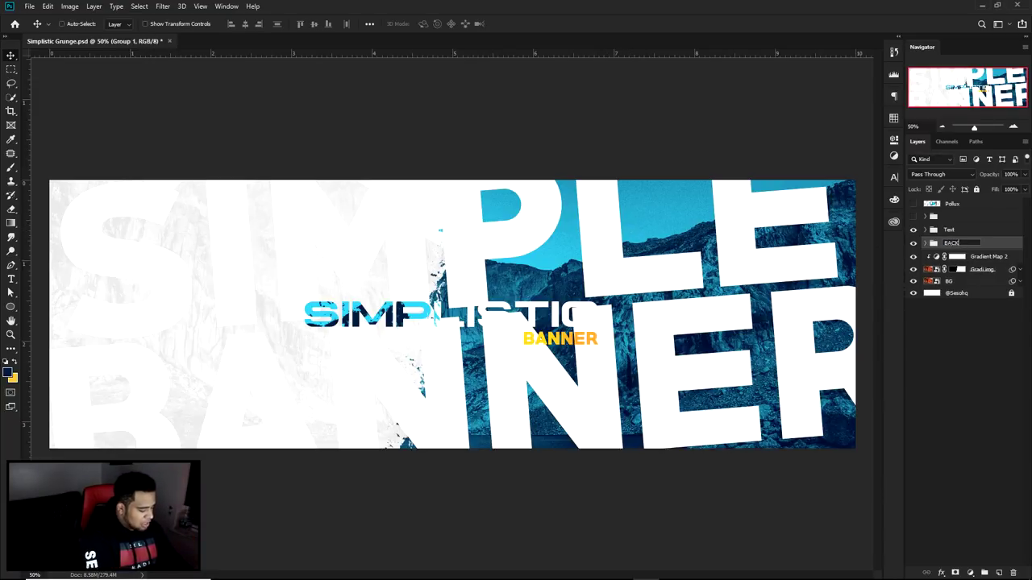
type("ING TEXT")
key("Return")
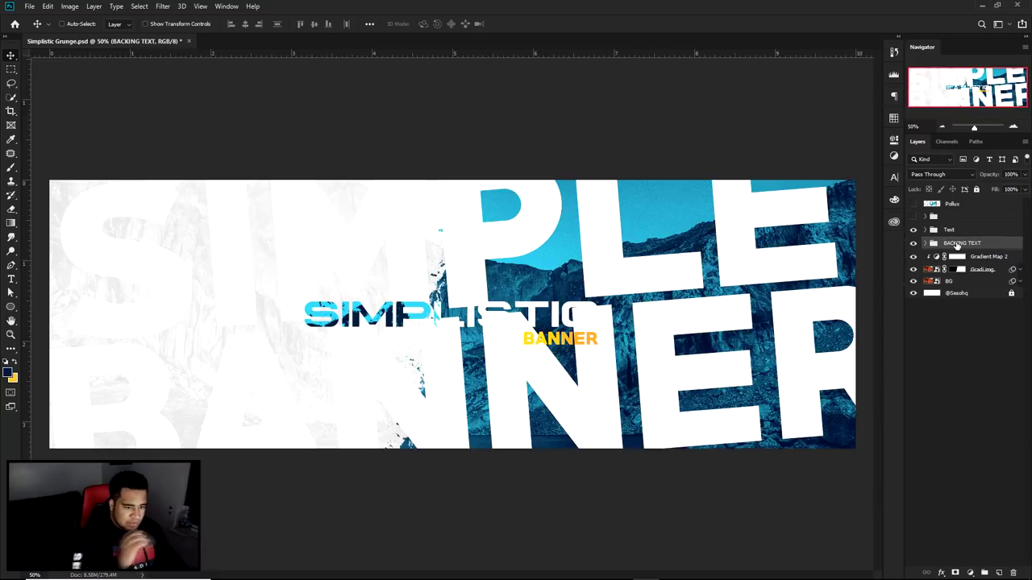
Merge a duplicate of the BACKING TEXT group into one layer, with the original hidden, and set it to Soft Light at 50% opacity
key("ctrl+j")
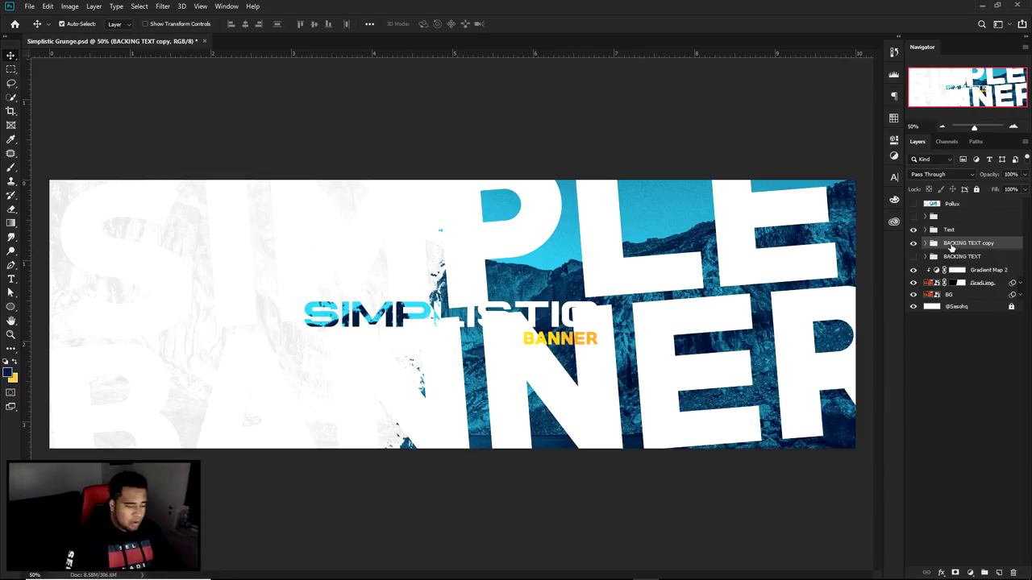
key("ctrl+e")
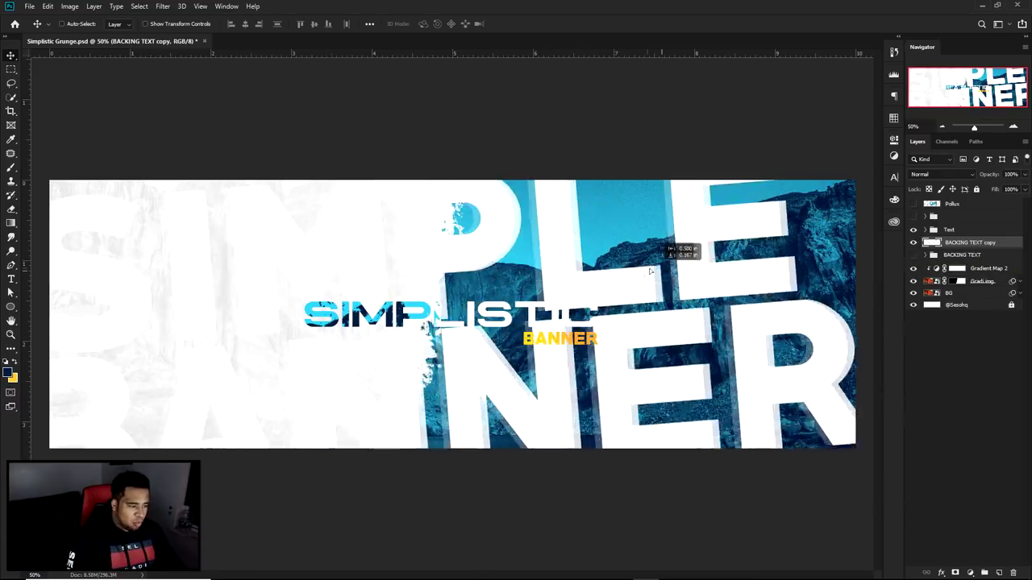
left_click(926, 175)
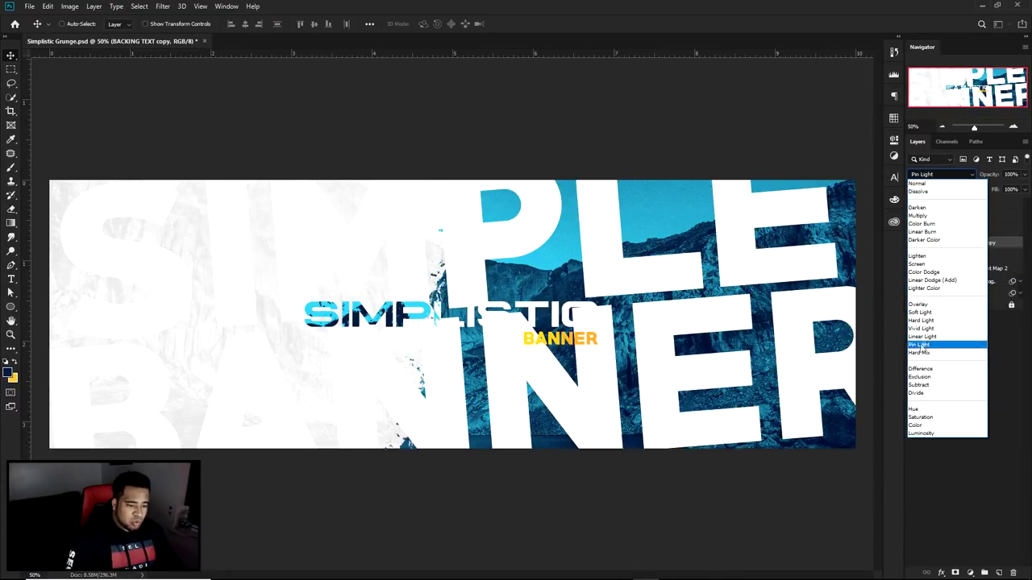
left_click(920, 312)
left_click(1025, 174)
left_click_drag(1019, 189, 991, 188)
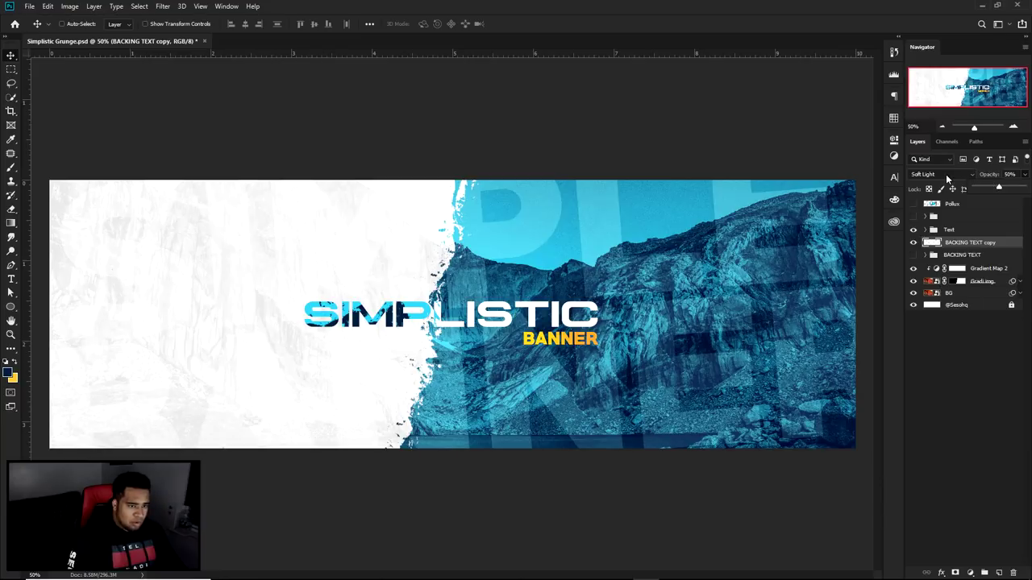
left_click(945, 174)
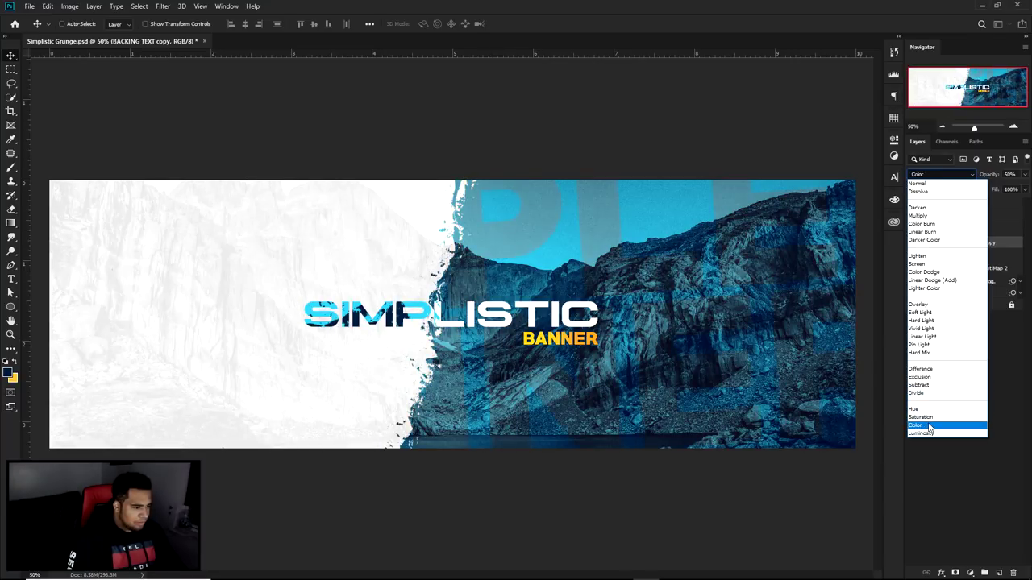
key("Escape")
Inspect the DESIGN text's layer settings in the hidden reference group's BACKING BLACK FADE folder, and select the BACKING TEXT group
left_click(926, 218)
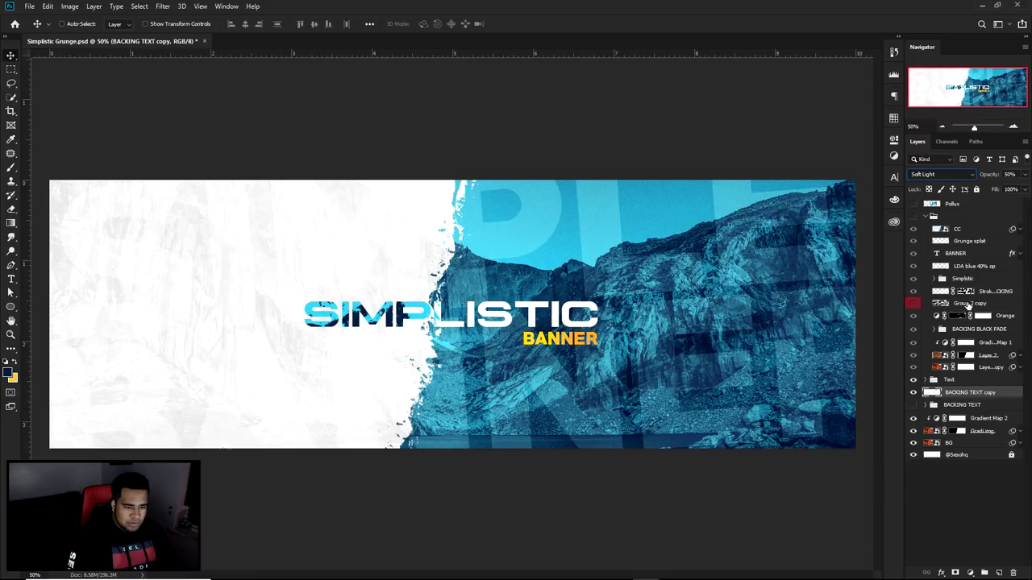
left_click(977, 330)
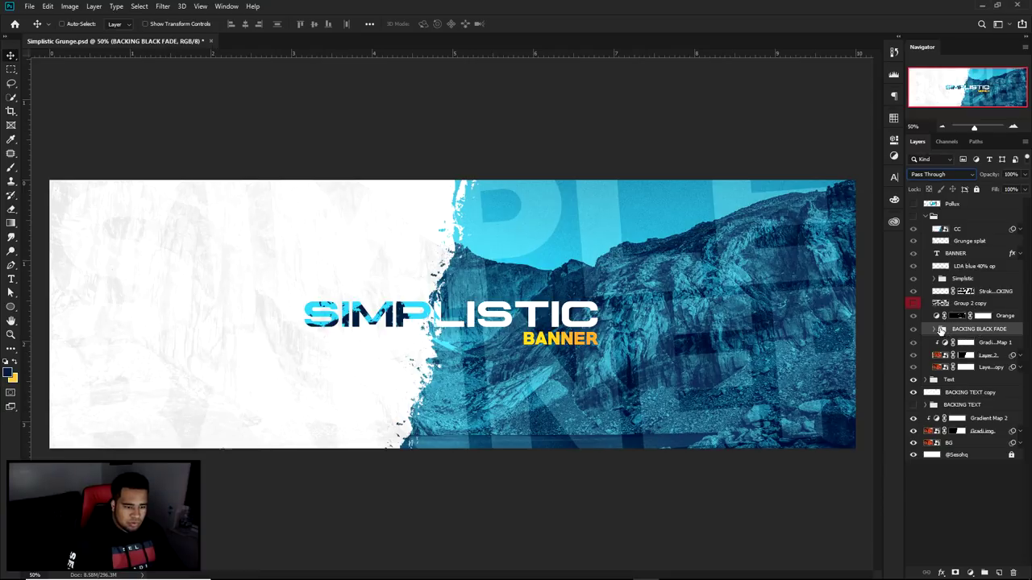
left_click(940, 330)
left_click(964, 342)
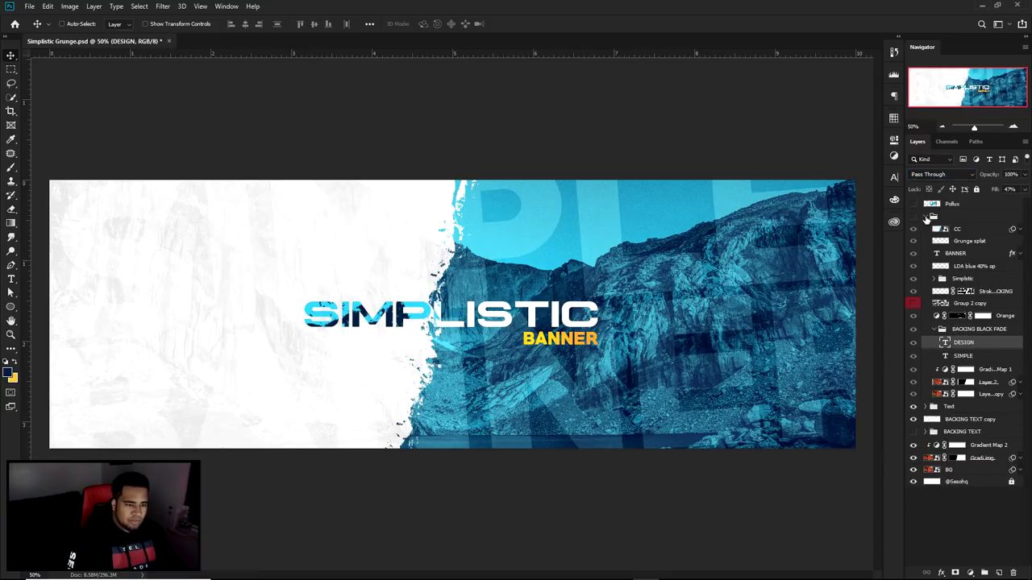
left_click(928, 218)
left_click(965, 254)
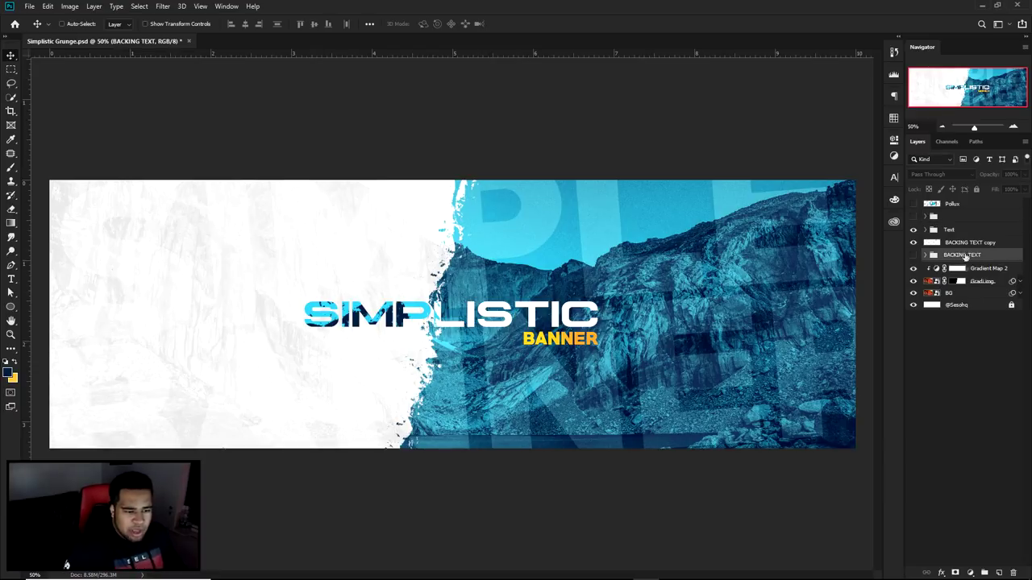
Set the opacity of the merged BACKING TEXT copy layer to 48%
left_click(970, 242)
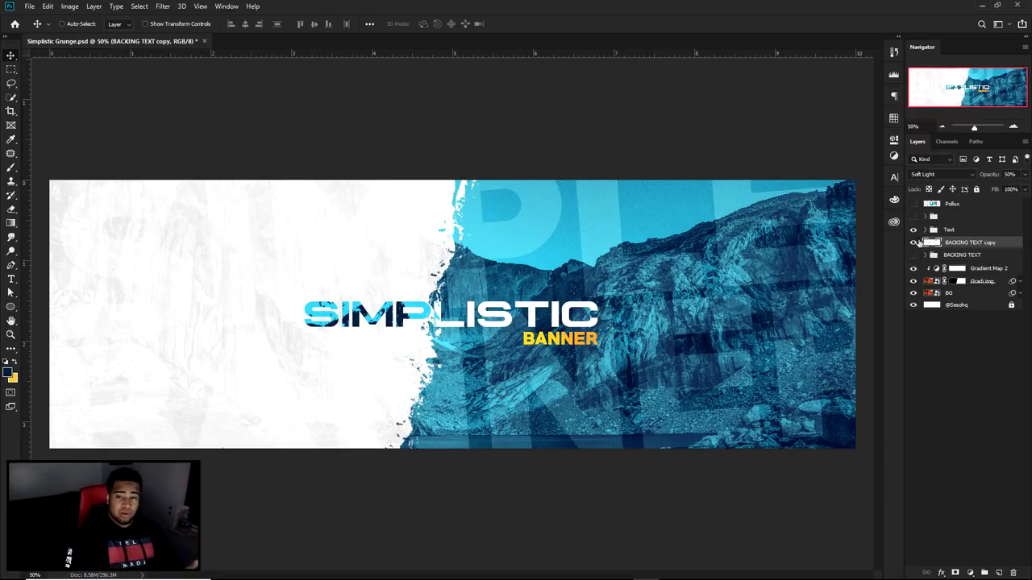
left_click(1024, 174)
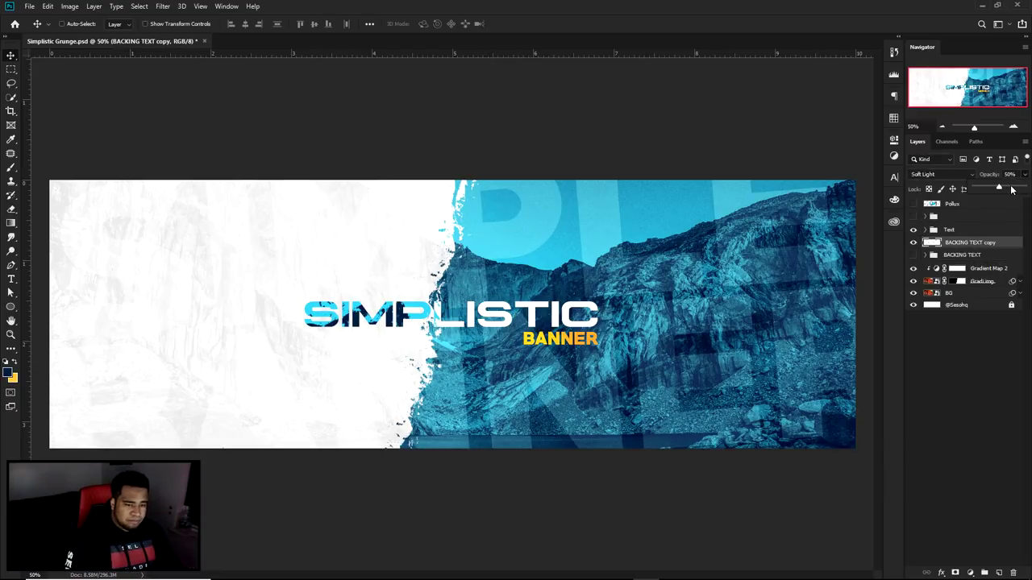
left_click_drag(1002, 188, 999, 190)
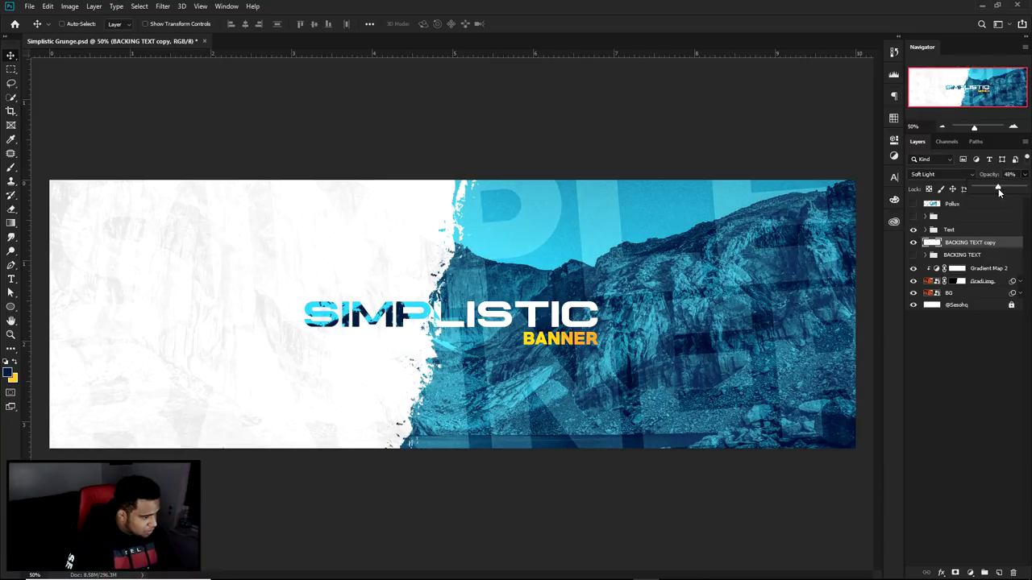
double_click(1011, 174)
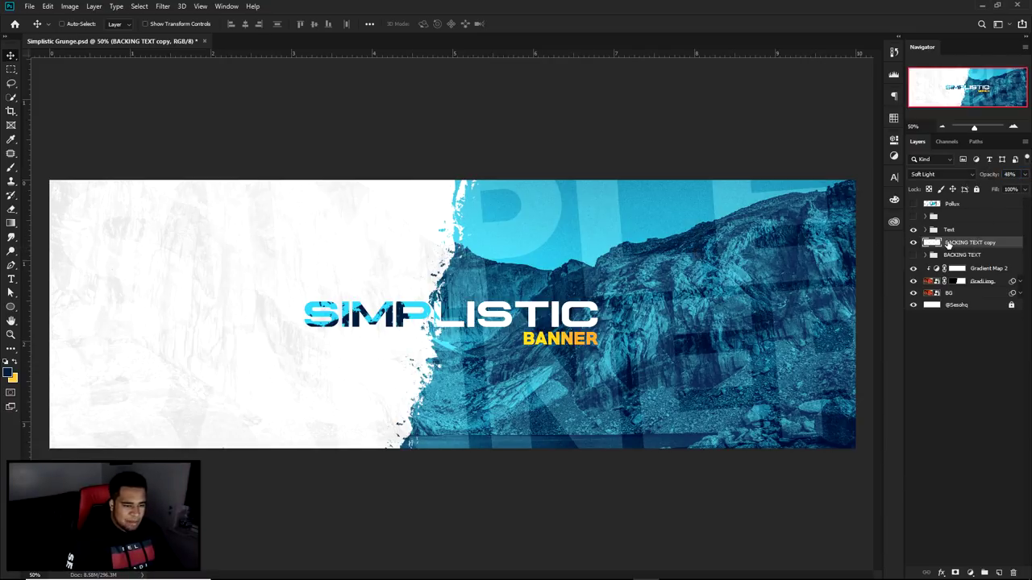
Duplicate the BACKING TEXT group again, place the duplicate above the BACKING TEXT copy layer, and merge it into a single layer
left_click(944, 255)
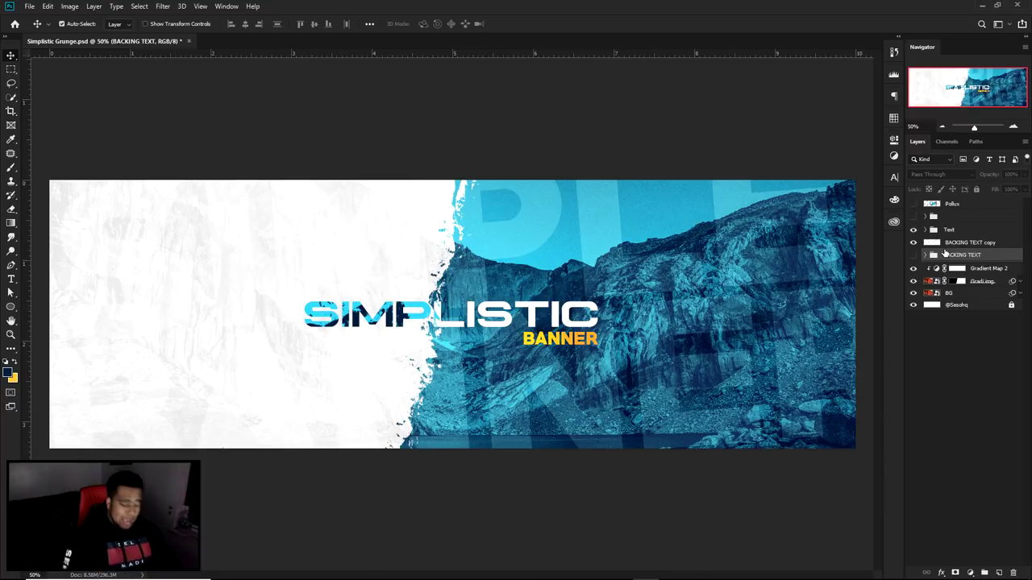
key("ctrl+j")
left_click_drag(967, 255, 961, 239)
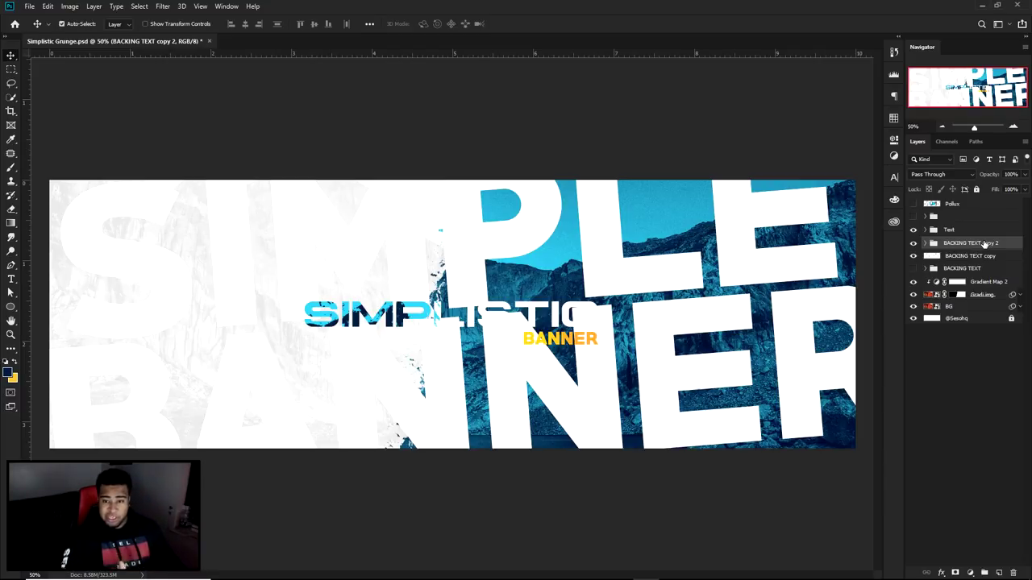
right_click(985, 244)
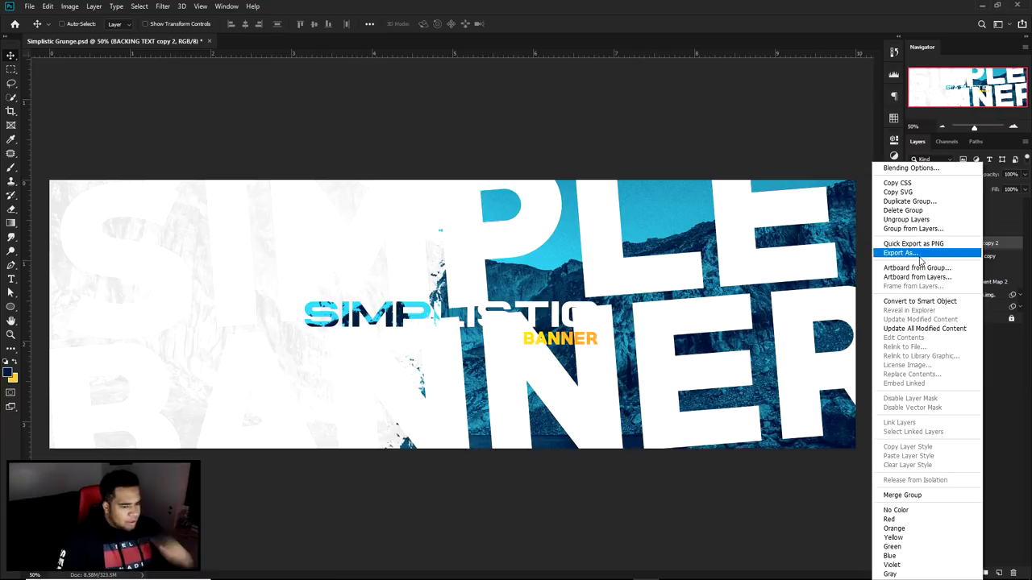
left_click(922, 494)
mouse_move(691, 242)
left_mouse_down()
mouse_move(685, 274)
mouse_move(680, 248)
mouse_move(693, 248)
left_mouse_up()
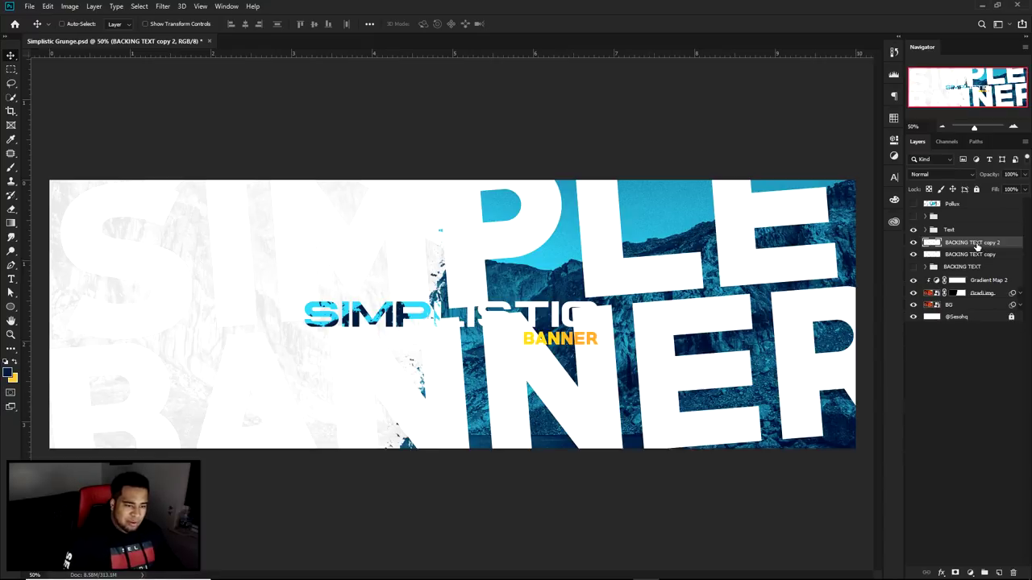
Set BACKING TEXT copy 2 to 0% fill and give it a 2 px outside stroke with a cyan-to-dark-navy gradient
left_click(1027, 189)
left_click_drag(1016, 202, 914, 206)
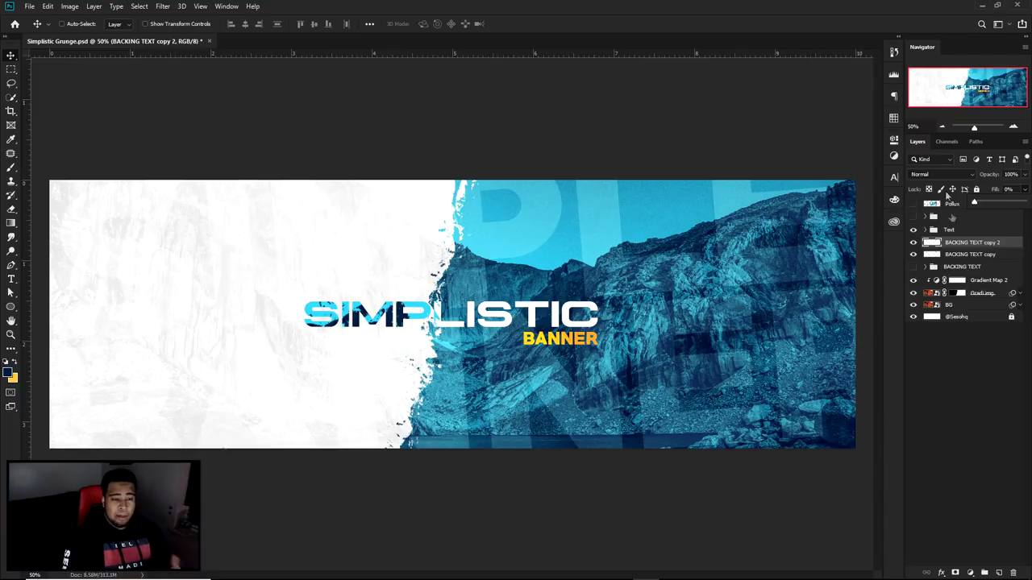
double_click(1018, 244)
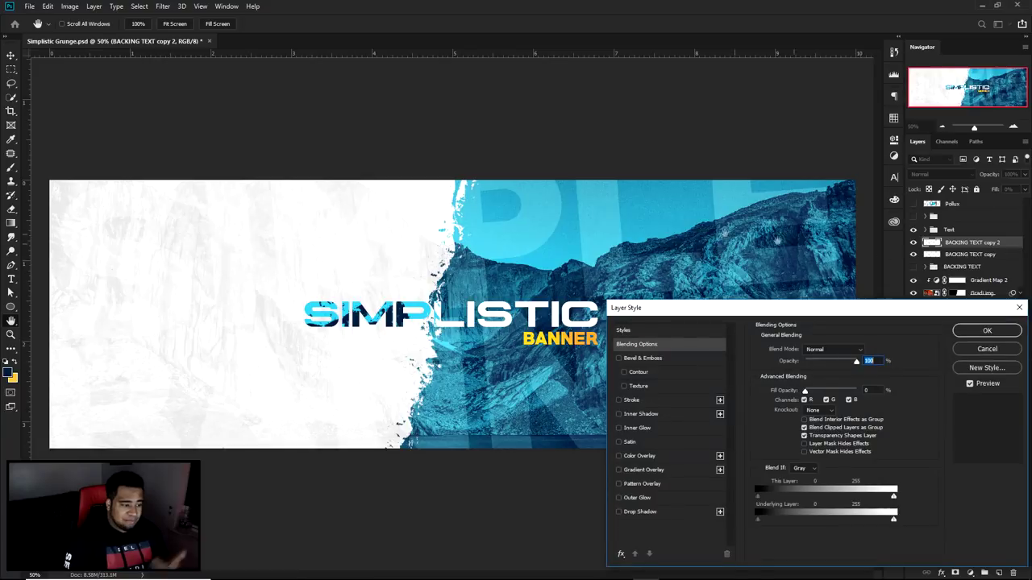
left_click(633, 401)
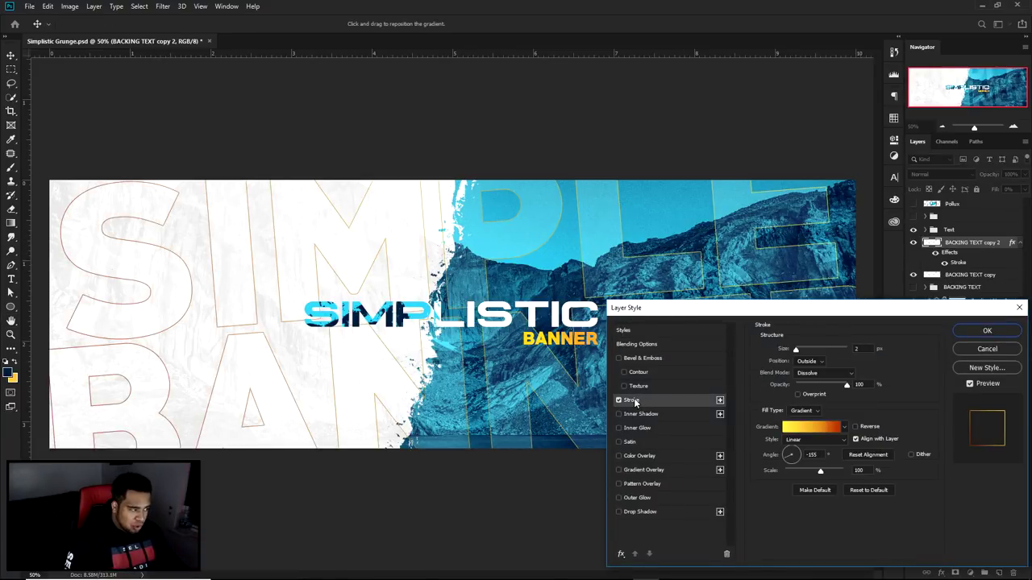
left_click(810, 427)
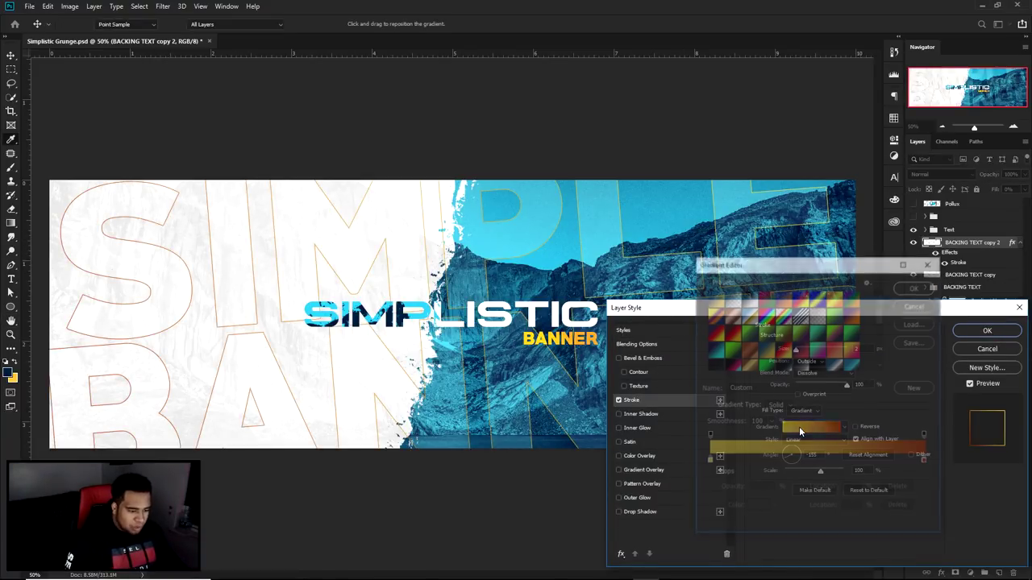
scroll(793, 325, "down", 5)
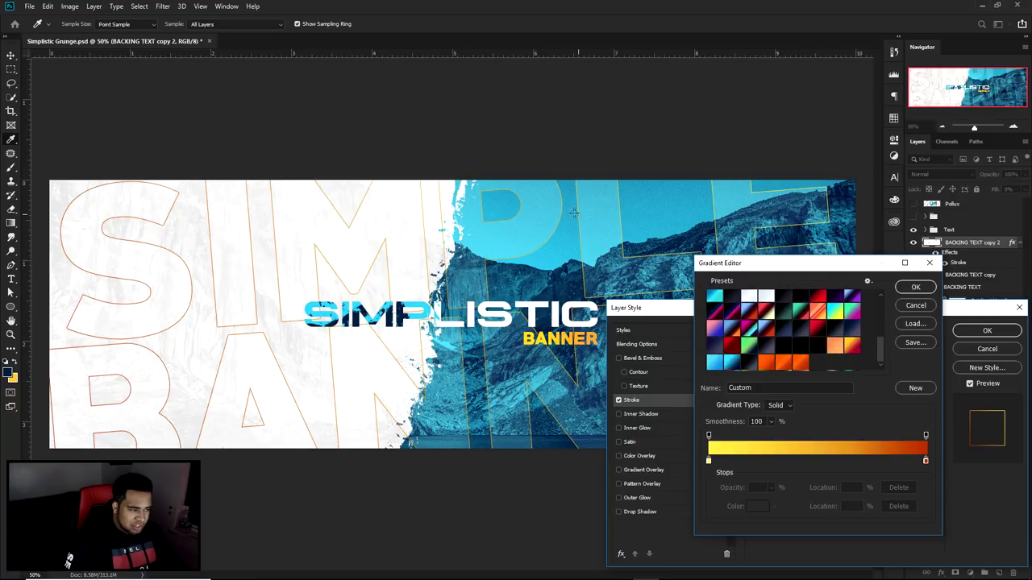
left_click(734, 364)
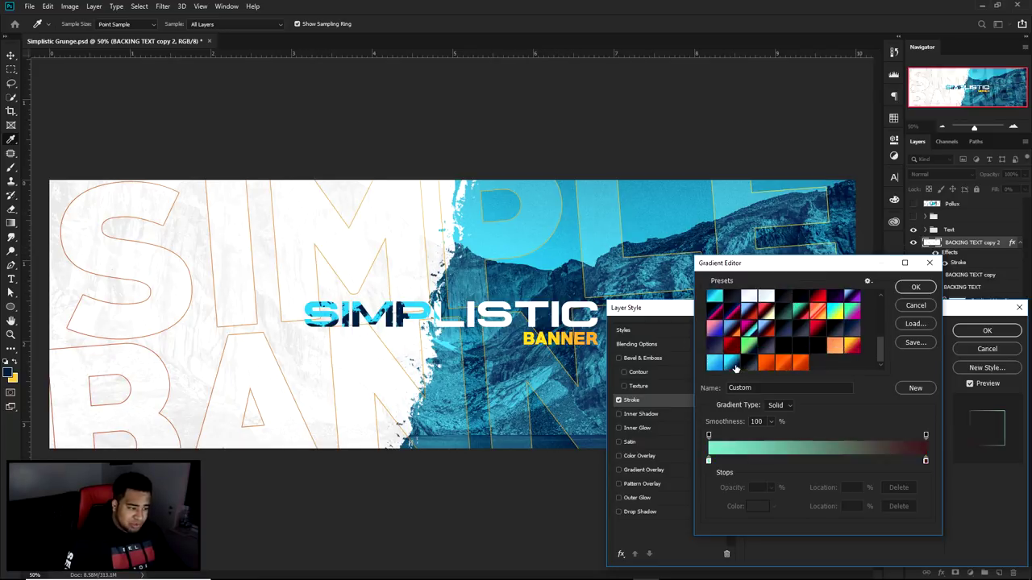
key("Return")
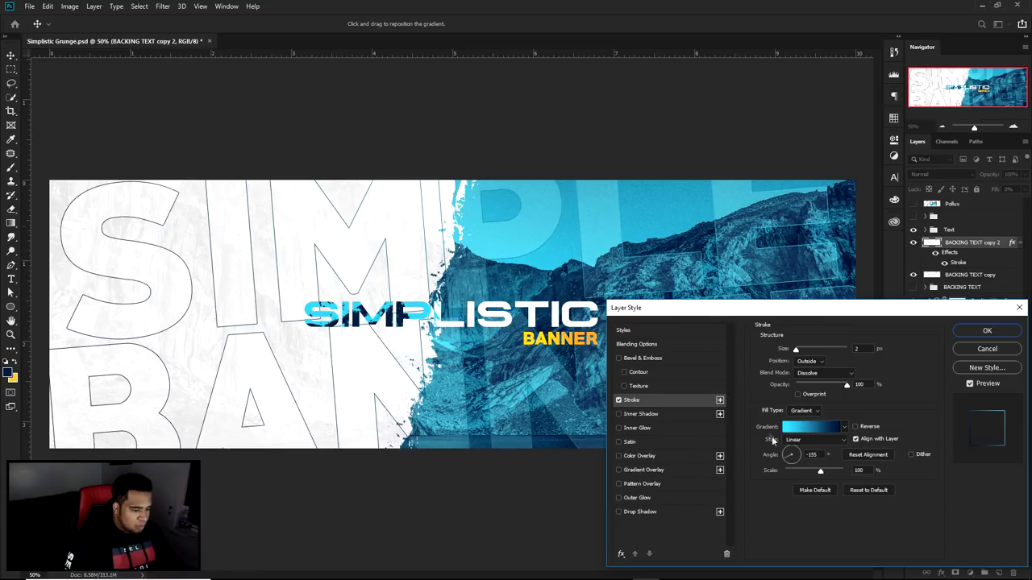
Set the stroke gradient's angle to 104° and apply the layer style
left_click(791, 457)
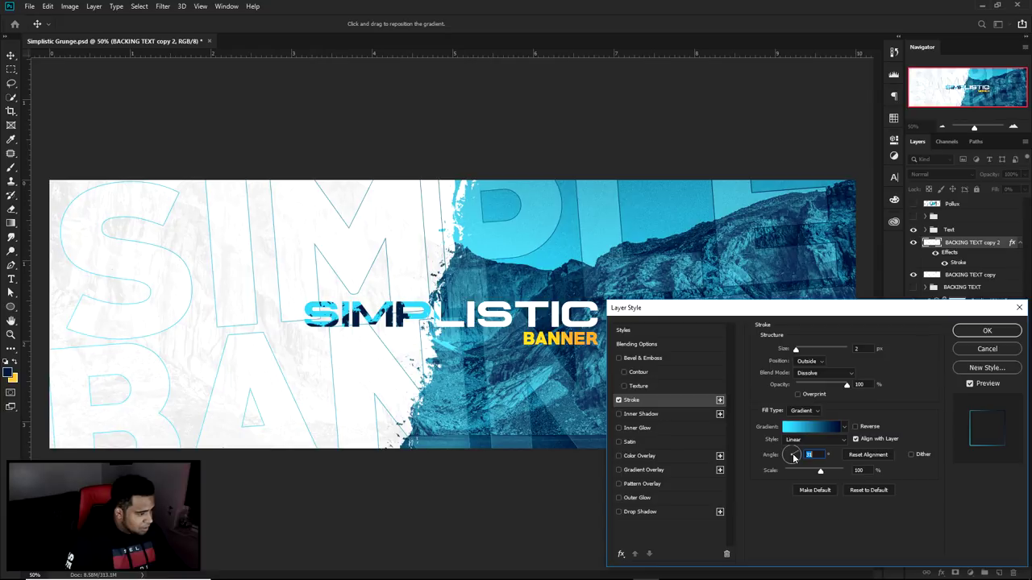
left_click_drag(800, 465, 792, 455)
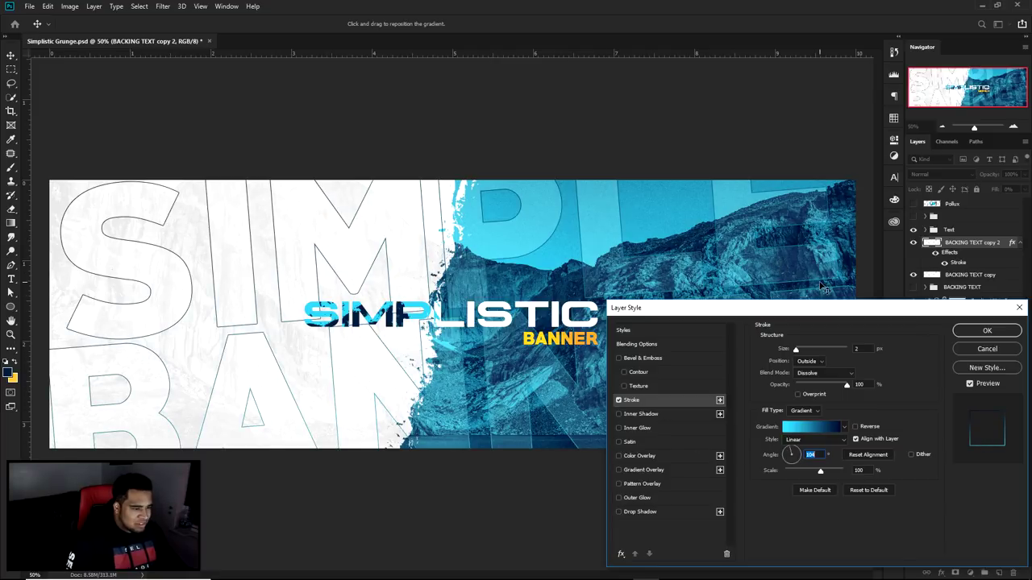
left_click(1004, 331)
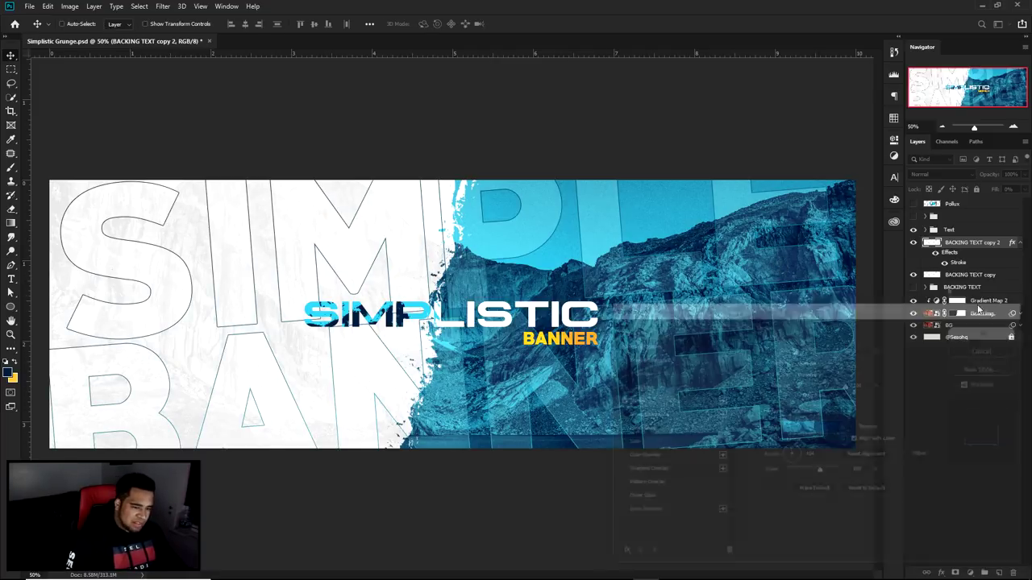
Try rasterizing the layer style of BACKING TEXT copy 2, then undo it
left_click(1020, 243)
right_click(973, 246)
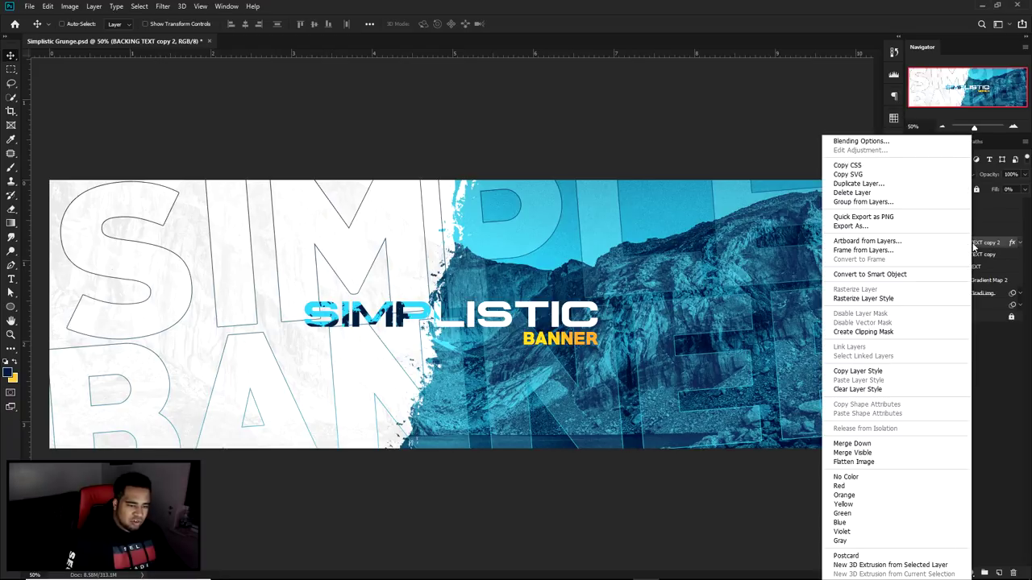
left_click(874, 307)
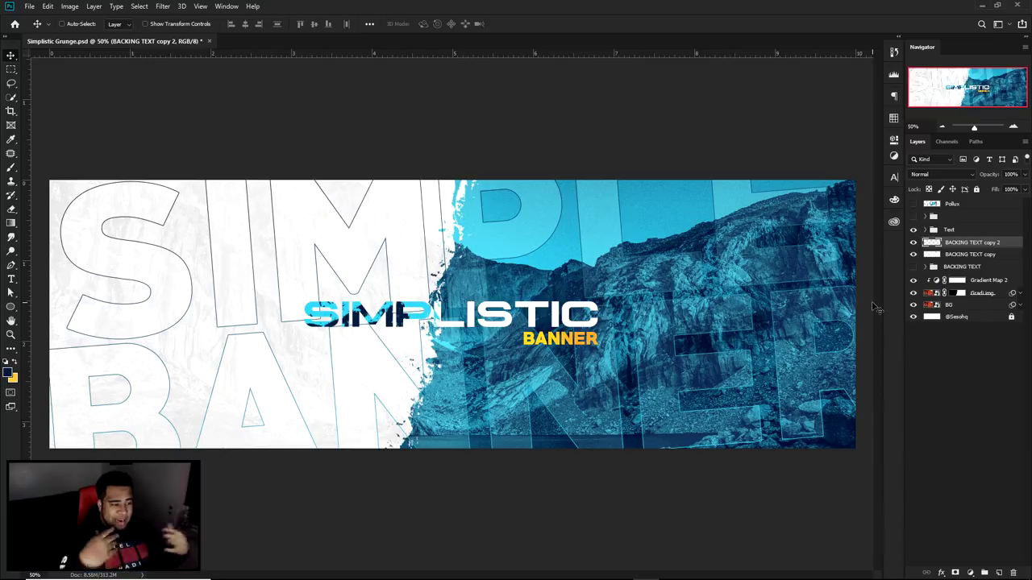
left_click_drag(564, 306, 890, 216)
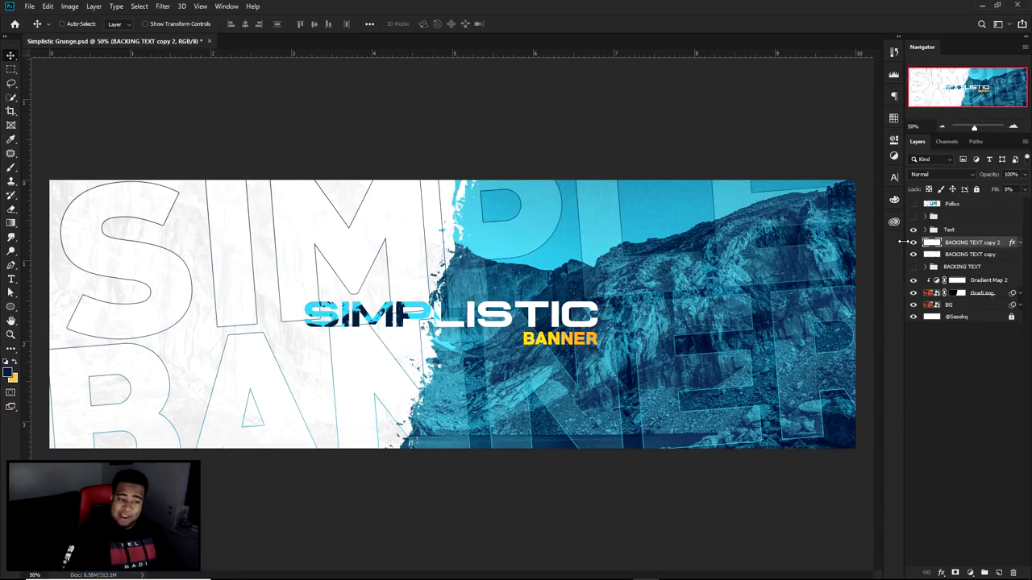
left_click(1020, 243)
left_click(1020, 243)
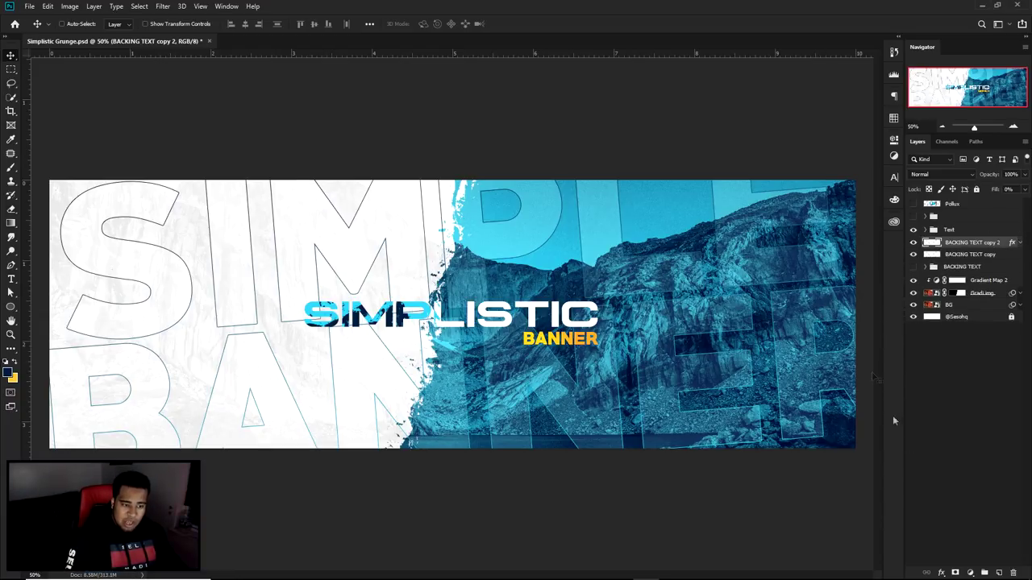
Rasterize the layer style of BACKING TEXT copy 2 and give the layer a fresh layer mask
left_click(956, 573)
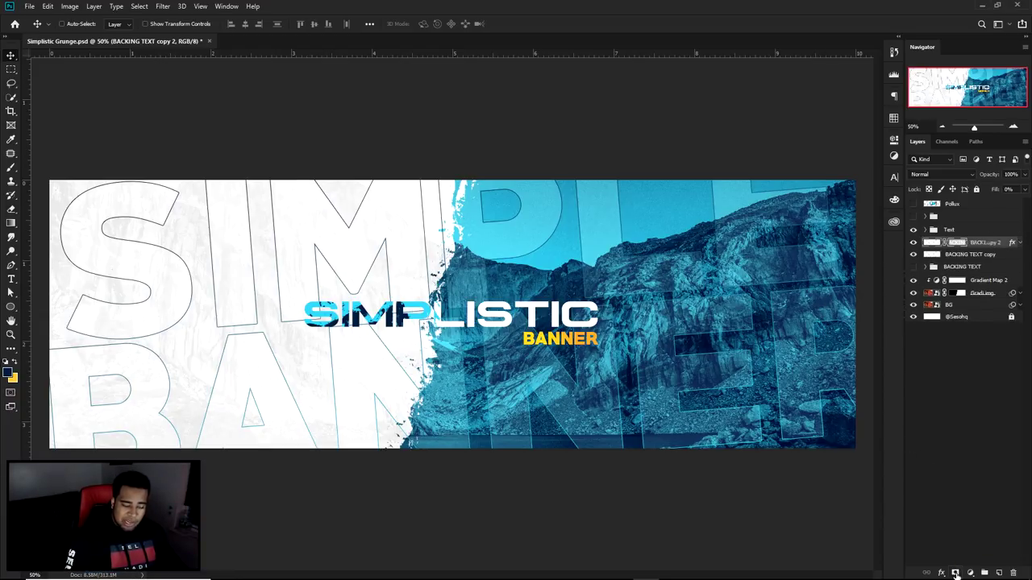
key("b")
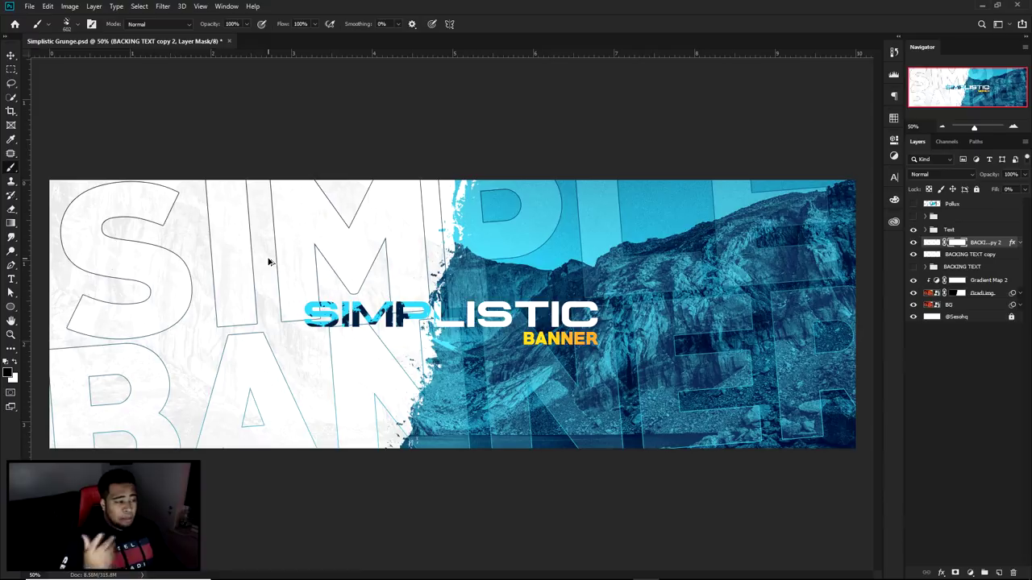
right_click(995, 245)
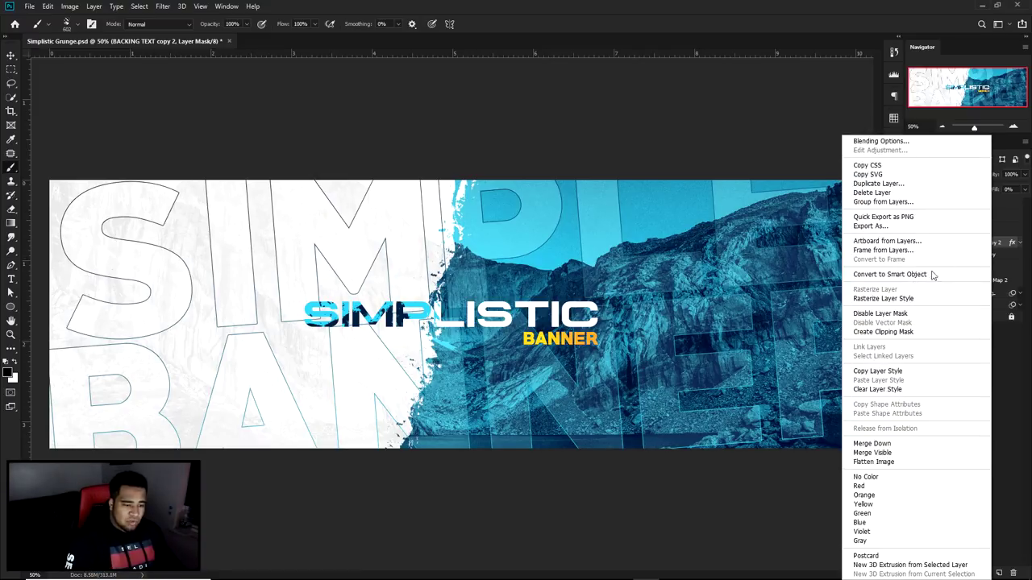
left_click(911, 298)
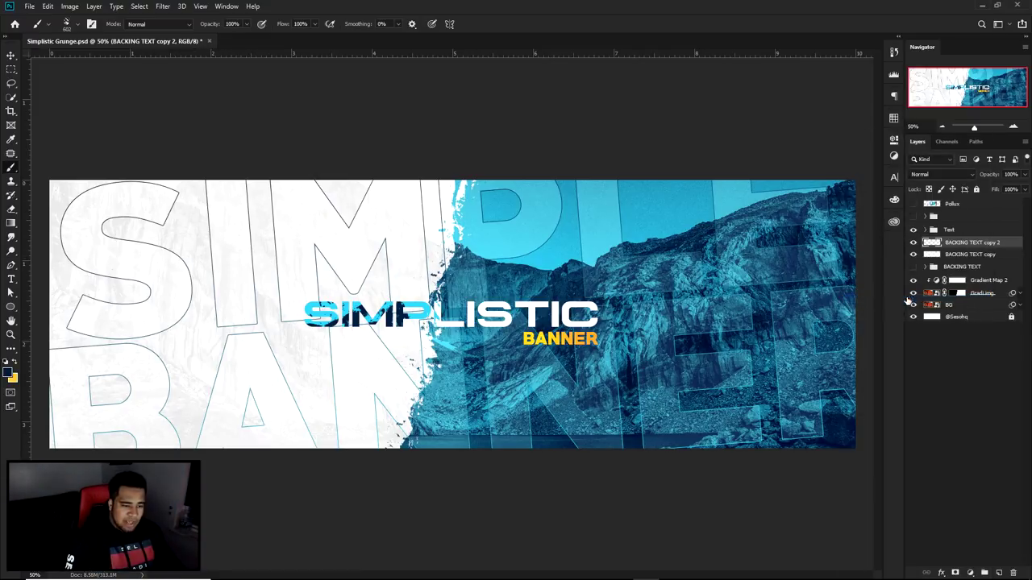
left_click(957, 572)
Paint black grunge brush strokes on the BACKING TEXT copy 2 mask to break up the SIMPLE and BANNER outlines across the banner
mouse_move(358, 177)
left_mouse_down()
mouse_move(331, 267)
mouse_move(367, 208)
mouse_move(342, 289)
left_mouse_up()
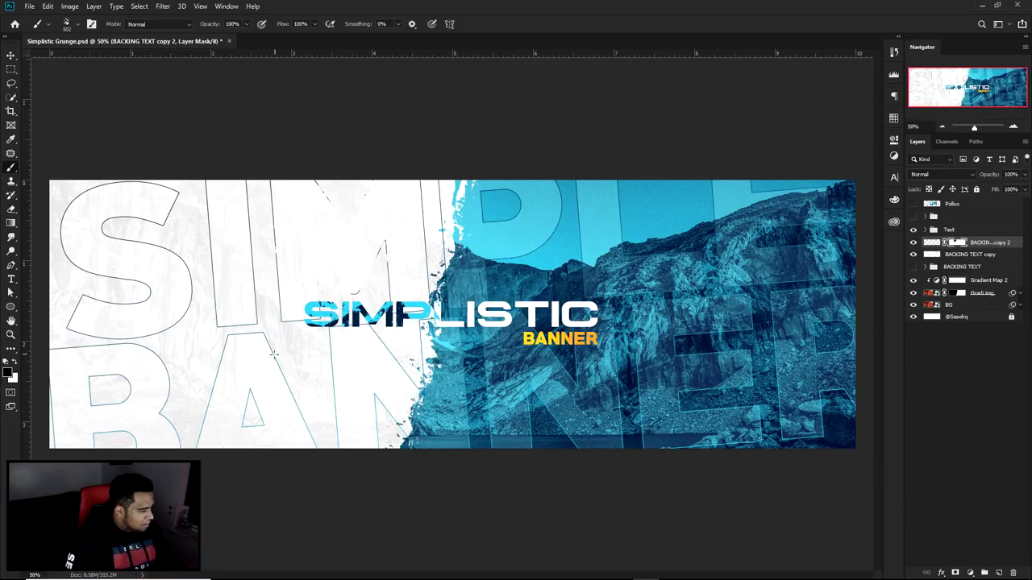
mouse_move(284, 361)
left_mouse_down()
mouse_move(139, 361)
mouse_move(133, 298)
mouse_move(204, 247)
mouse_move(192, 225)
mouse_move(214, 225)
mouse_move(161, 256)
mouse_move(500, 237)
mouse_move(532, 212)
left_mouse_up()
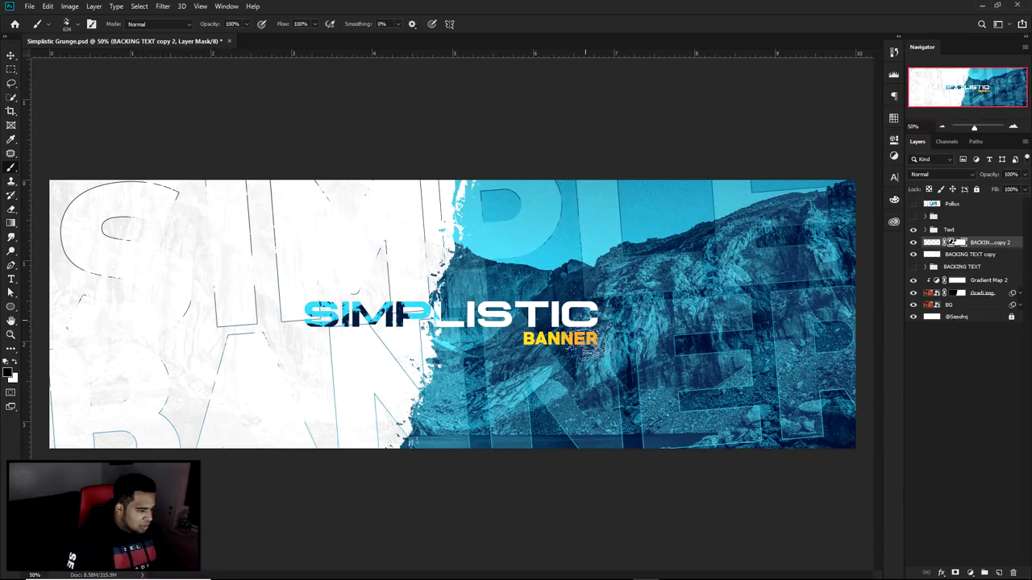
left_click_drag(733, 240, 746, 234)
mouse_move(758, 330)
left_mouse_down()
mouse_move(724, 371)
mouse_move(740, 356)
left_mouse_up()
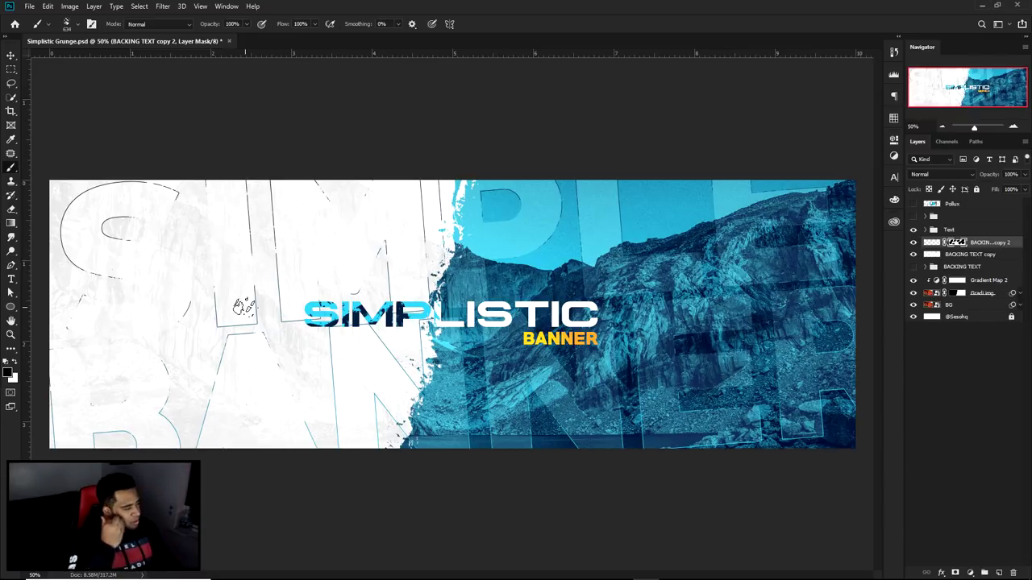
mouse_move(243, 306)
left_mouse_down()
mouse_move(242, 202)
mouse_move(241, 227)
mouse_move(536, 259)
left_mouse_up()
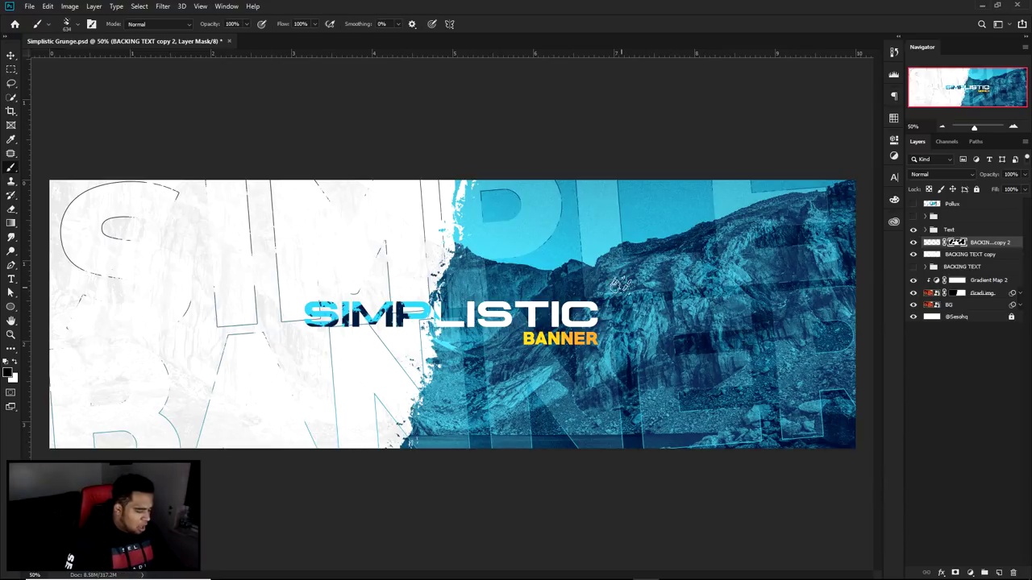
key("v")
left_click(992, 243)
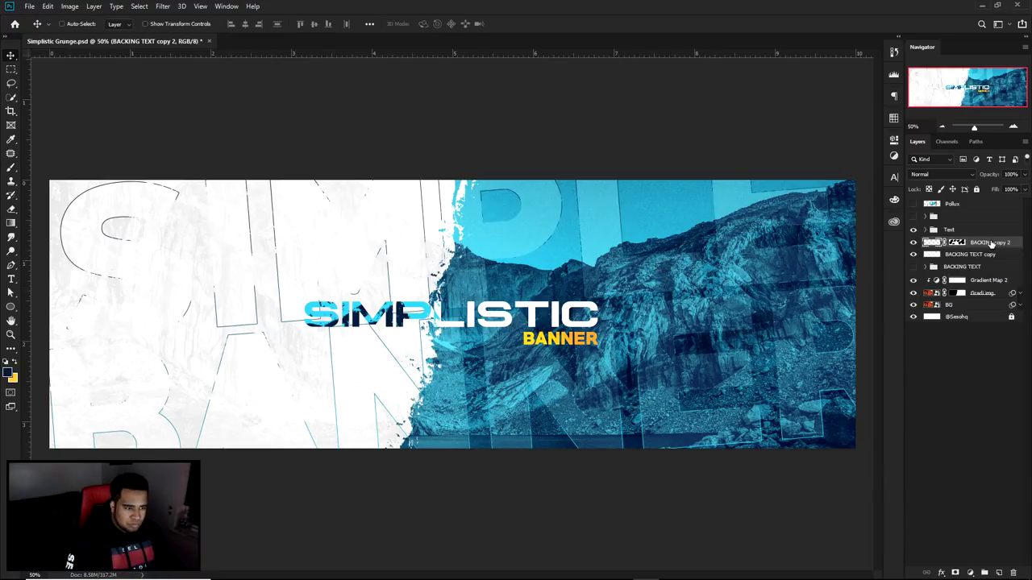
Compare the banner with the hidden unnamed reference group, and select the Text group
left_click(913, 216)
left_click(913, 216)
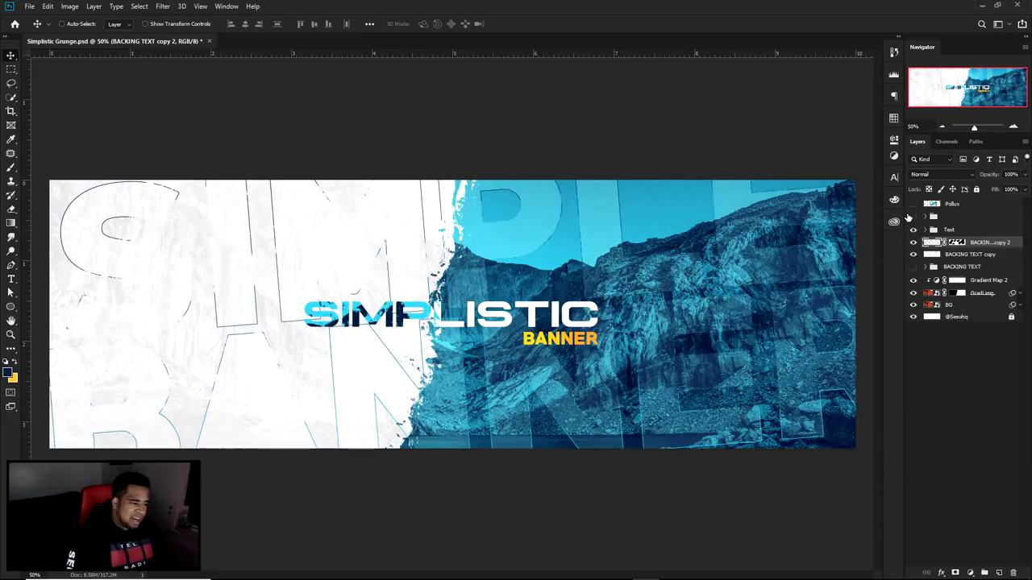
left_click(963, 232)
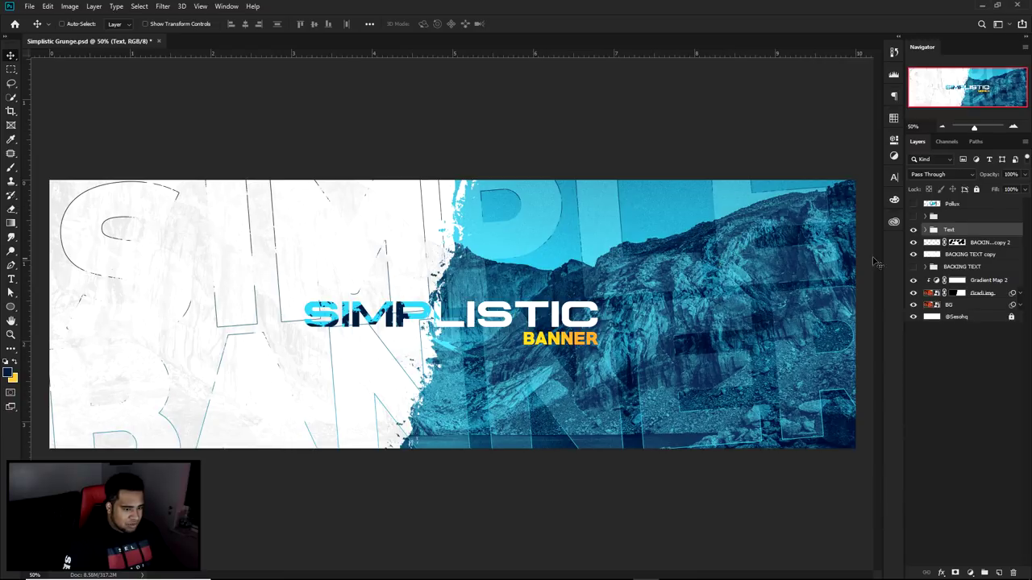
Rename the BACKING TEXT copy layer to "first backing" and BACKING TEXT copy 2 to "stroke backing"
double_click(980, 255)
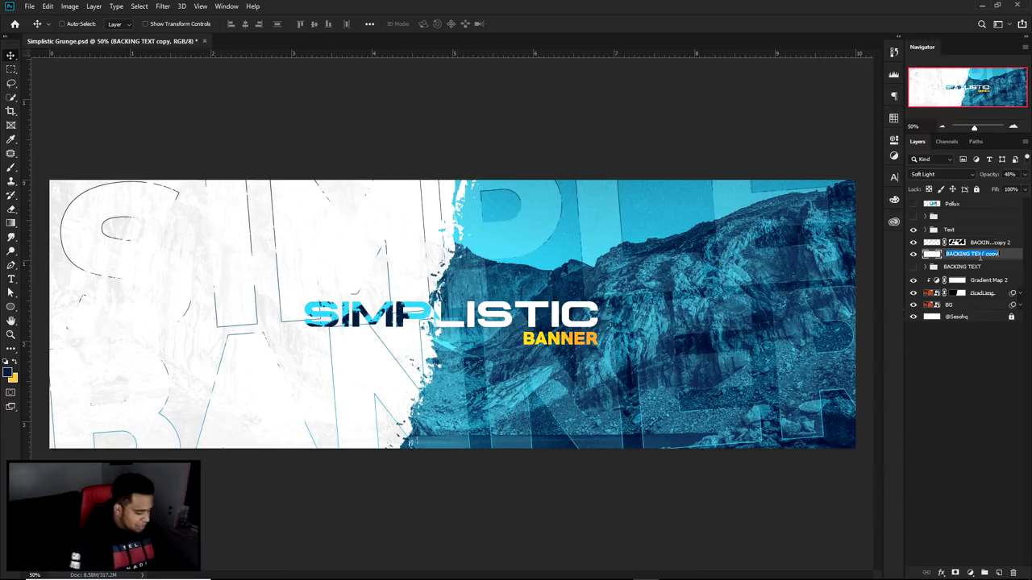
type("Gr")
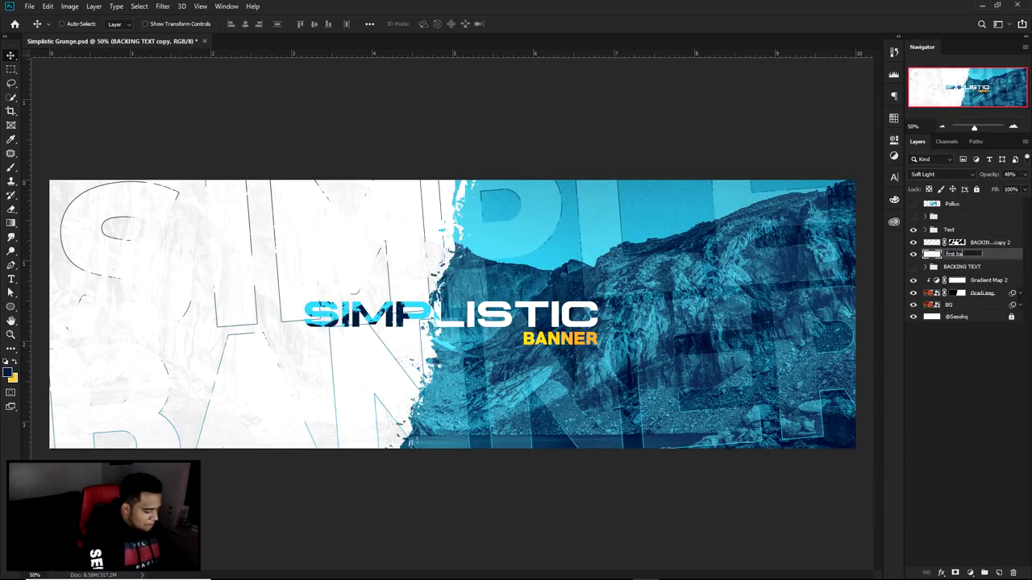
key("Return")
double_click(986, 243)
type("stroke backing")
key("Return")
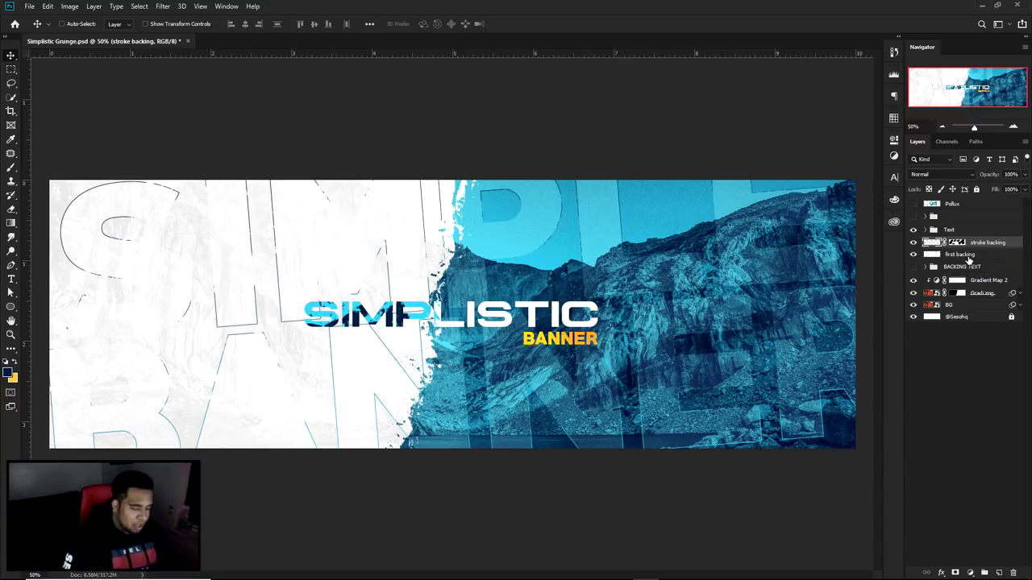
Load the first backing letters as a selection and add a Gradient Map adjustment layer masked to them above the Text group
left_click(963, 254)
left_click(913, 255)
left_click(914, 255)
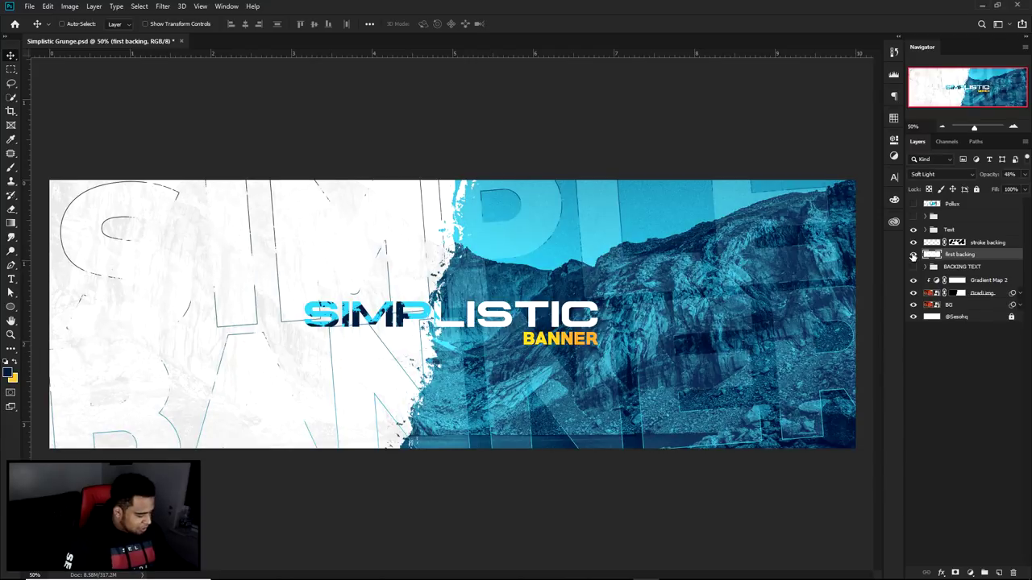
key("ctrl")
left_click(931, 255, "ctrl")
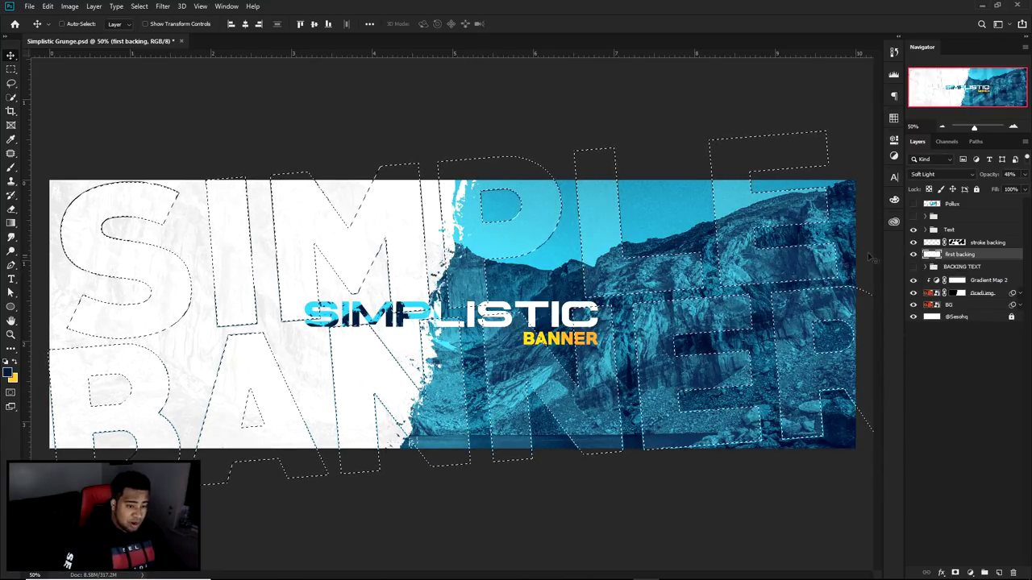
left_click(967, 229)
left_click(970, 573)
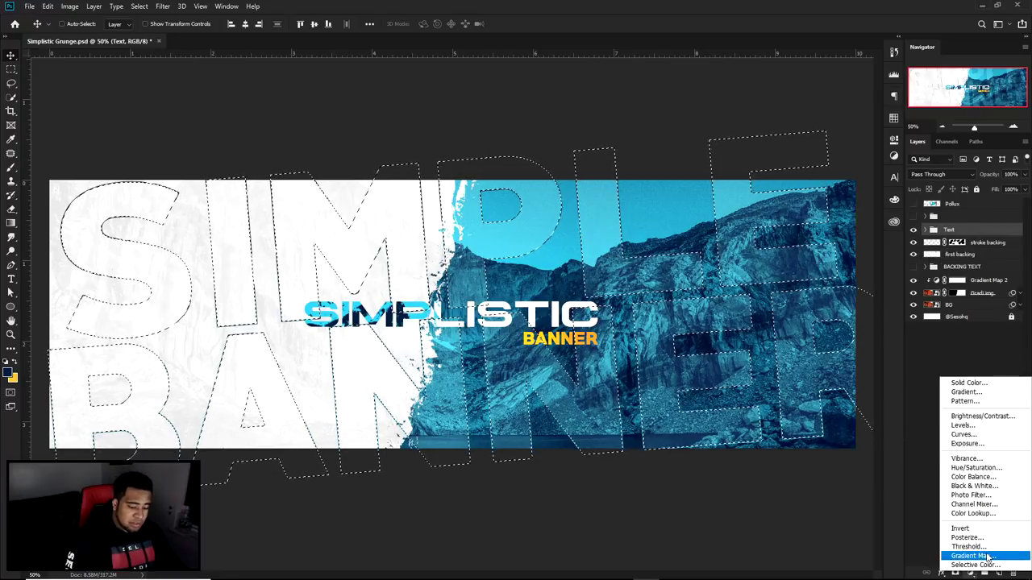
left_click(985, 556)
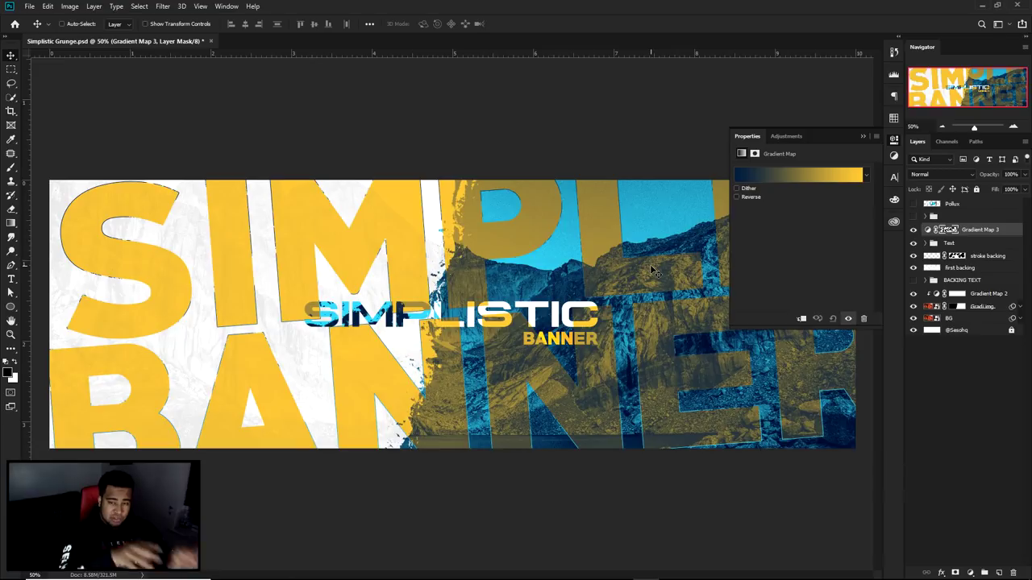
left_click(786, 175)
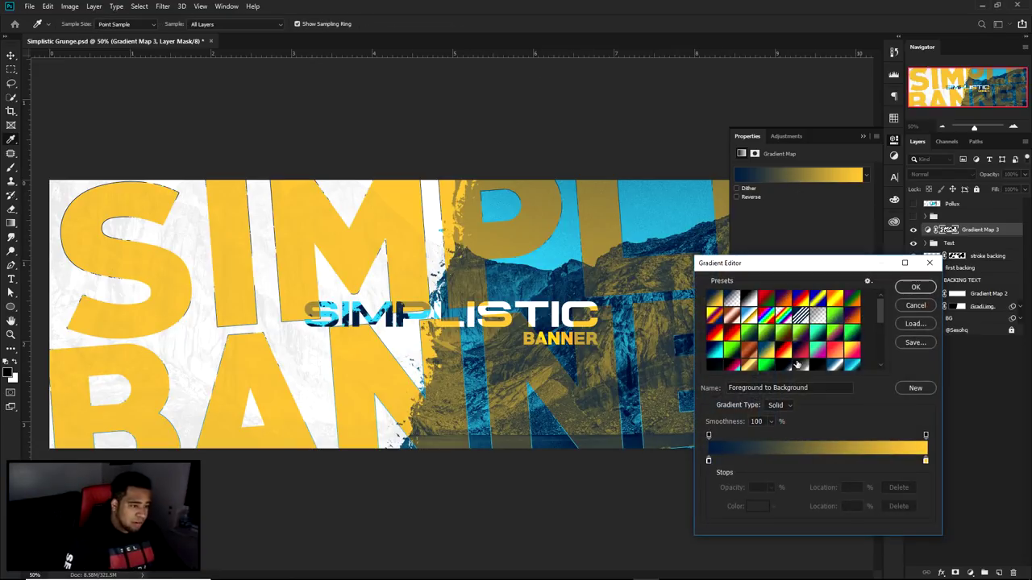
scroll(758, 329, "down", 5)
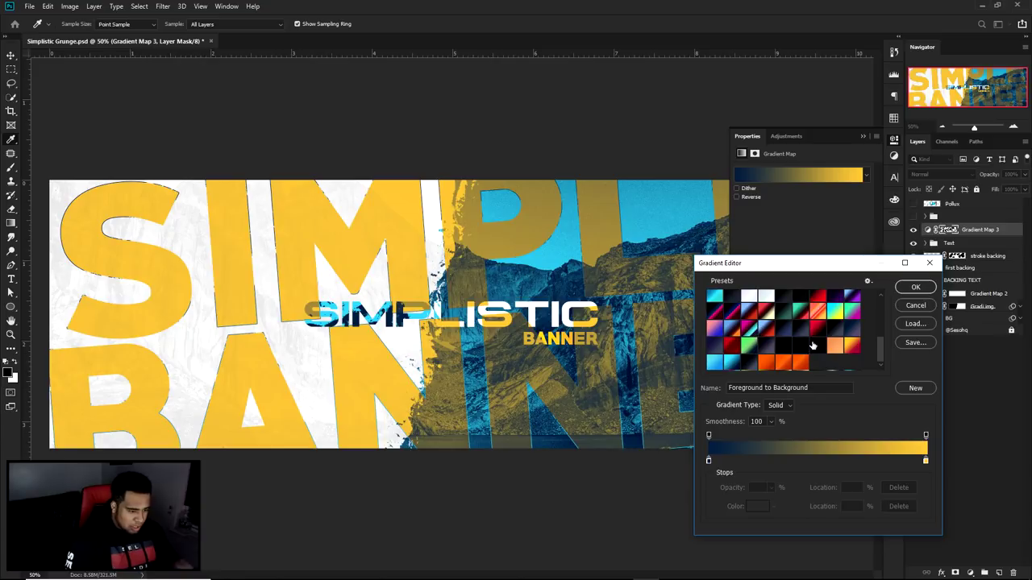
double_click(925, 462)
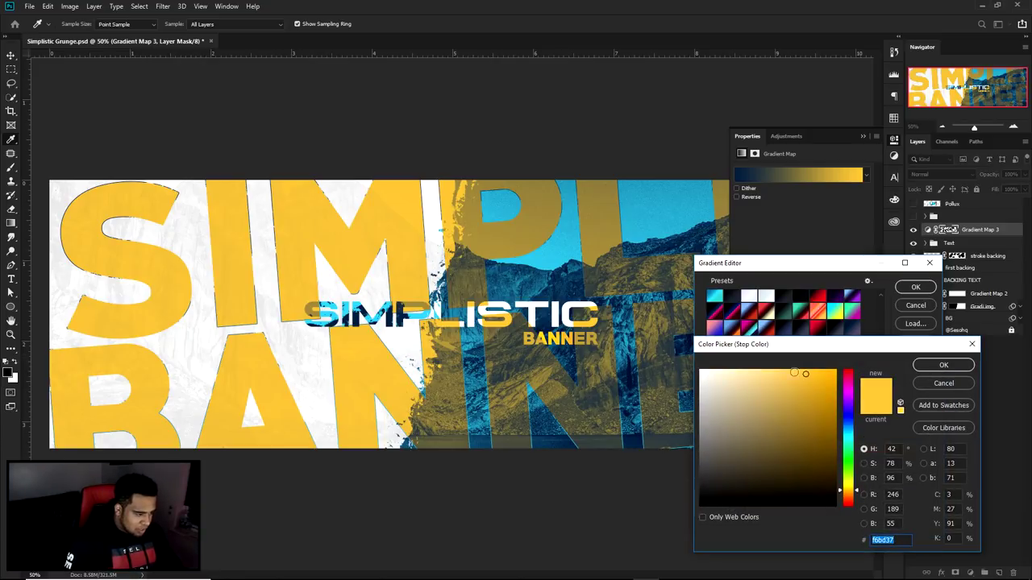
left_click(943, 383)
key("Escape")
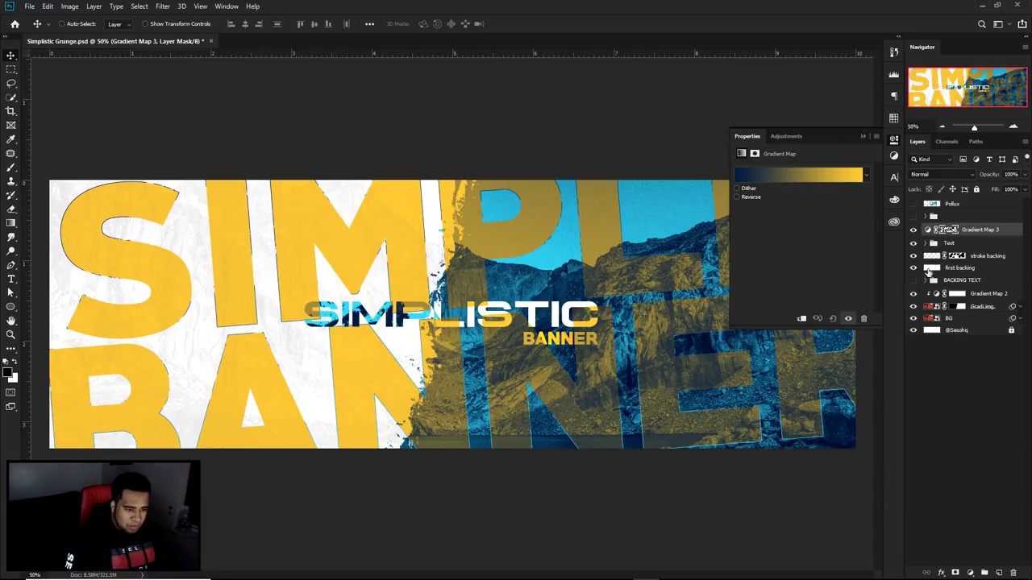
Save the yellow-to-orange Gradient Overlay of the small BANNER title text as a new gradient preset
left_click(927, 243)
double_click(974, 256)
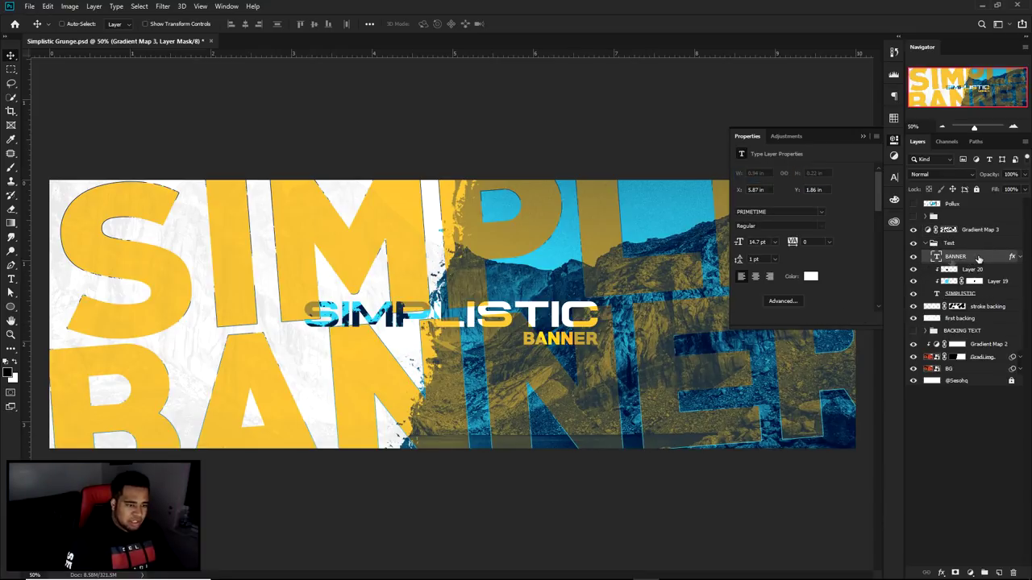
left_click(643, 470)
left_click(824, 379)
scroll(820, 346, "down", 5)
scroll(821, 346, "down", 2)
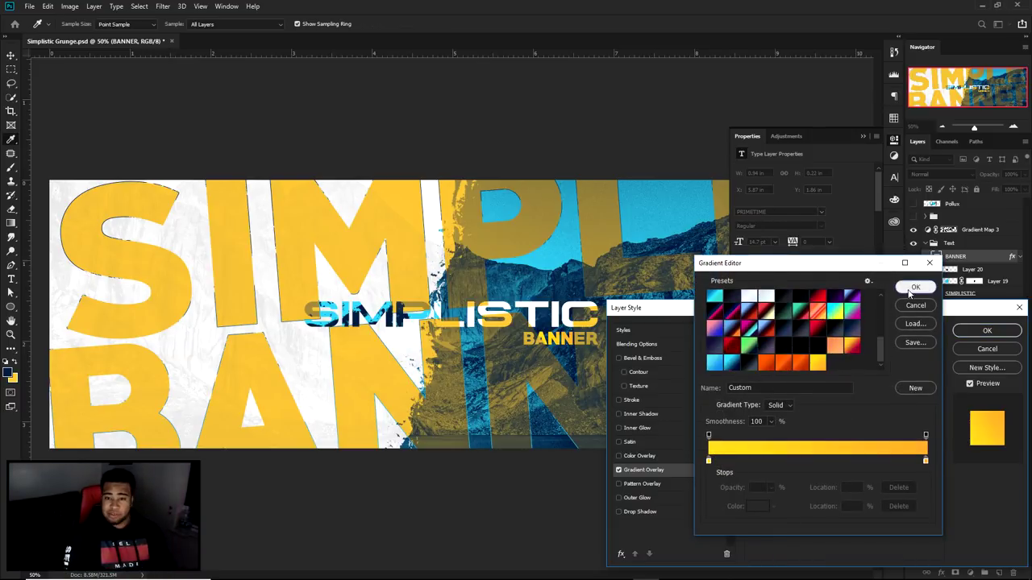
left_click(915, 288)
left_click(987, 330)
Collapse the Text group and rename the Gradient Map 3 layer to "orange grad"
left_click(929, 219)
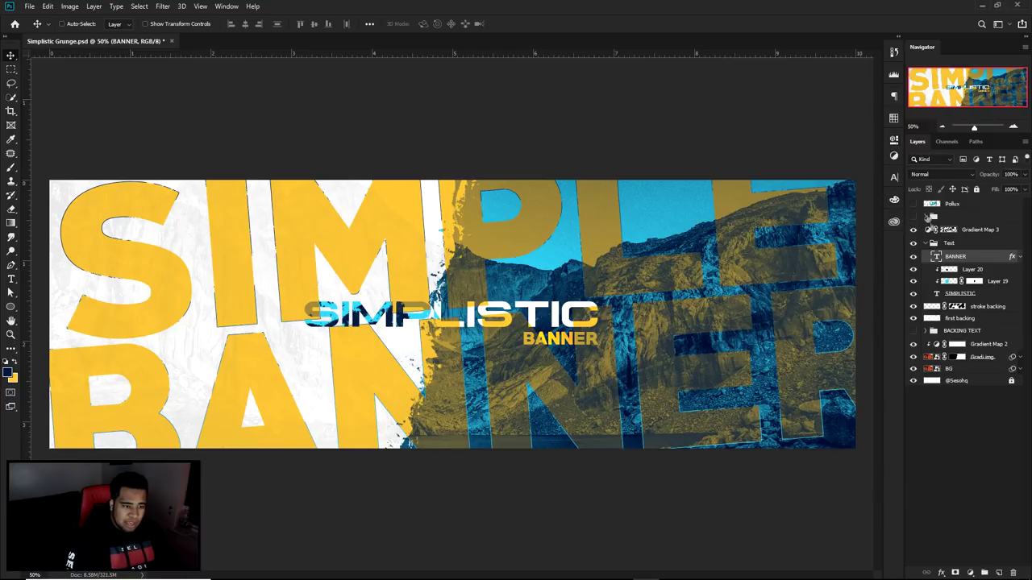
left_click(932, 243)
left_click(968, 231)
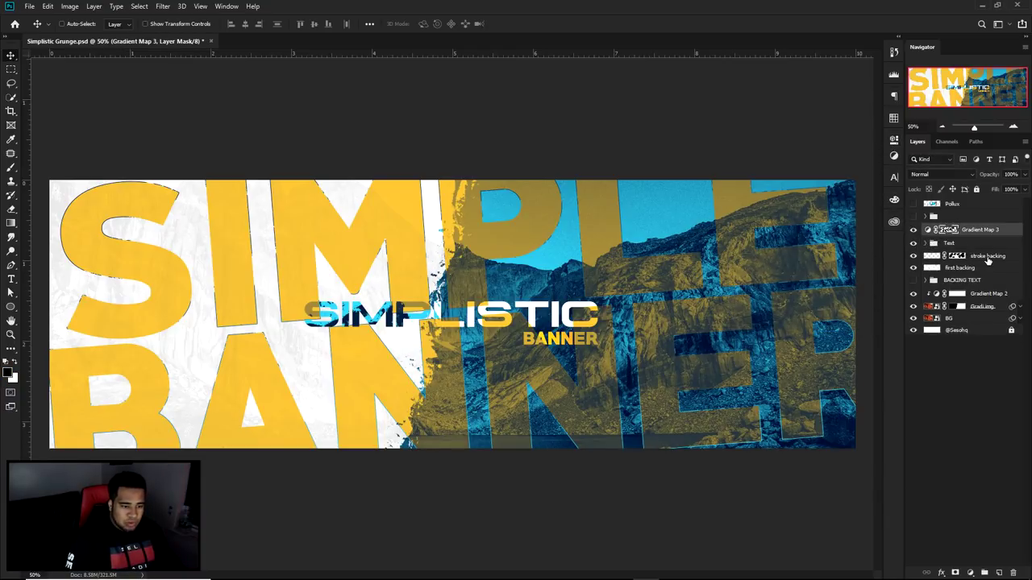
left_click(914, 229)
left_click(914, 229)
double_click(980, 230)
type("orange grad")
key("Return")
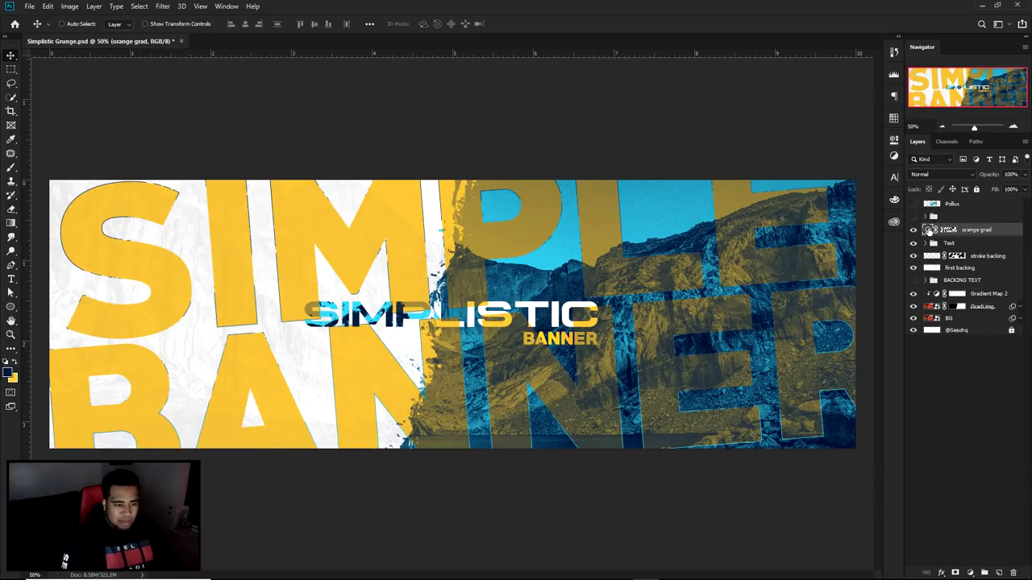
Apply the saved yellow-to-orange gradient preset to the orange grad adjustment layer
double_click(929, 230)
left_click(818, 176)
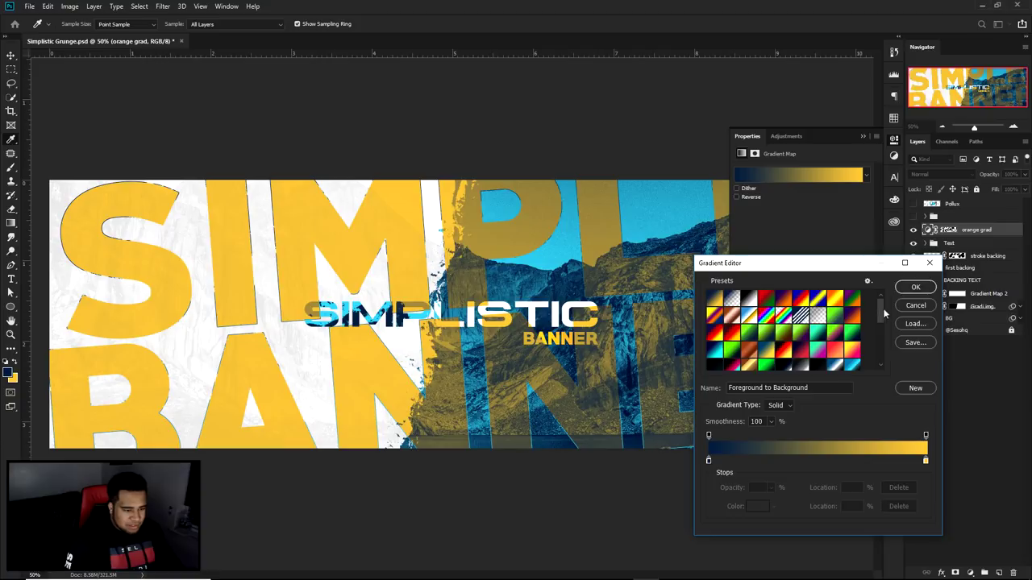
scroll(884, 313, "down", 5)
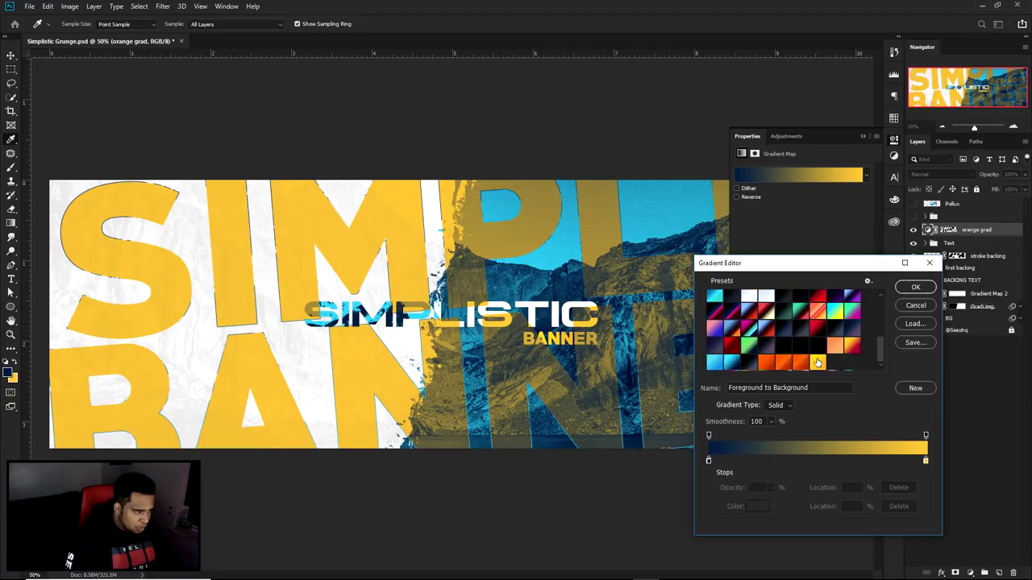
left_click(818, 363)
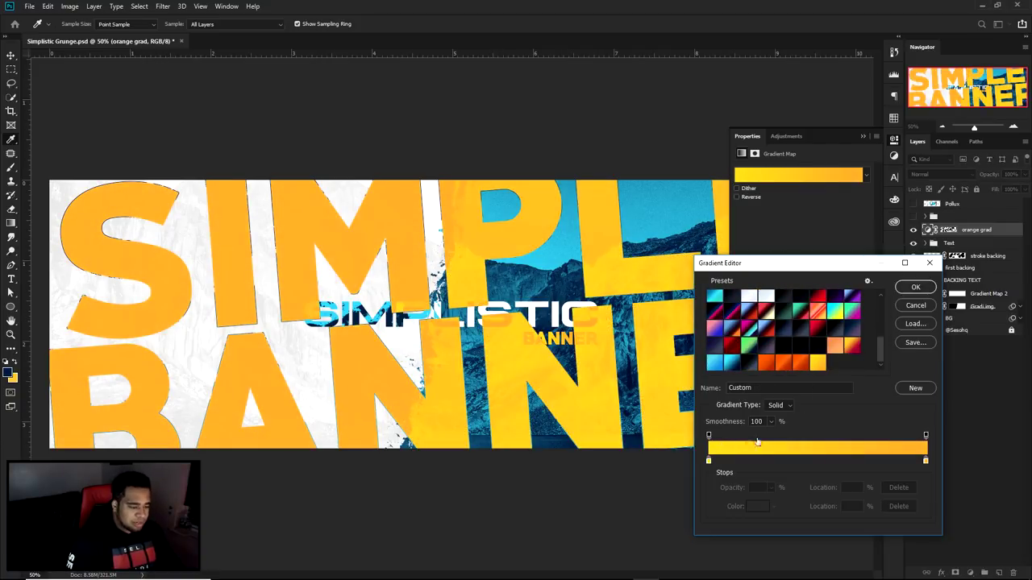
left_click(916, 287)
Compare the orange grad gradient in both directions and leave it reversed
left_click(750, 198)
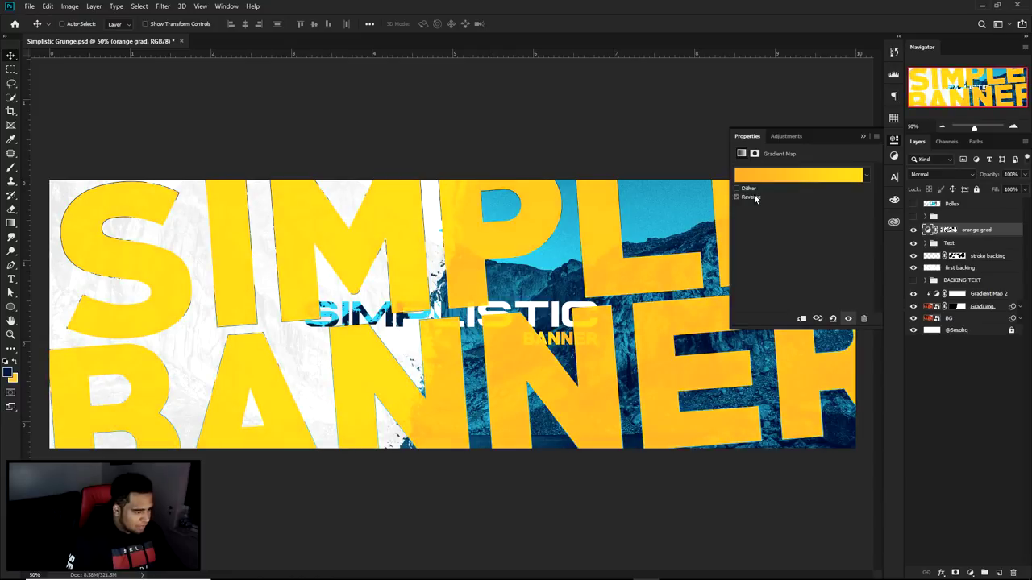
left_click(750, 198)
left_click(750, 197)
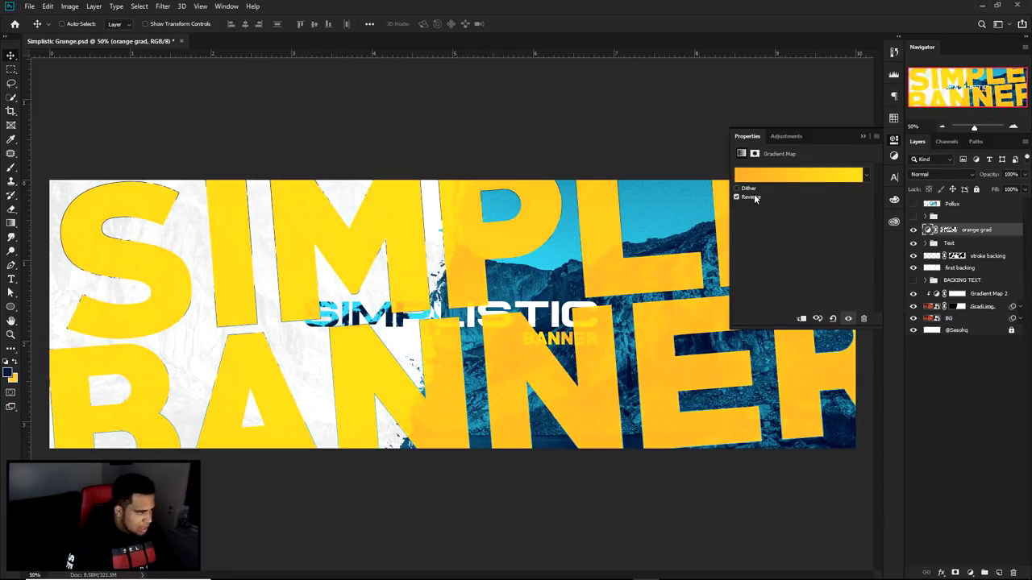
left_click(748, 196)
left_click(748, 196)
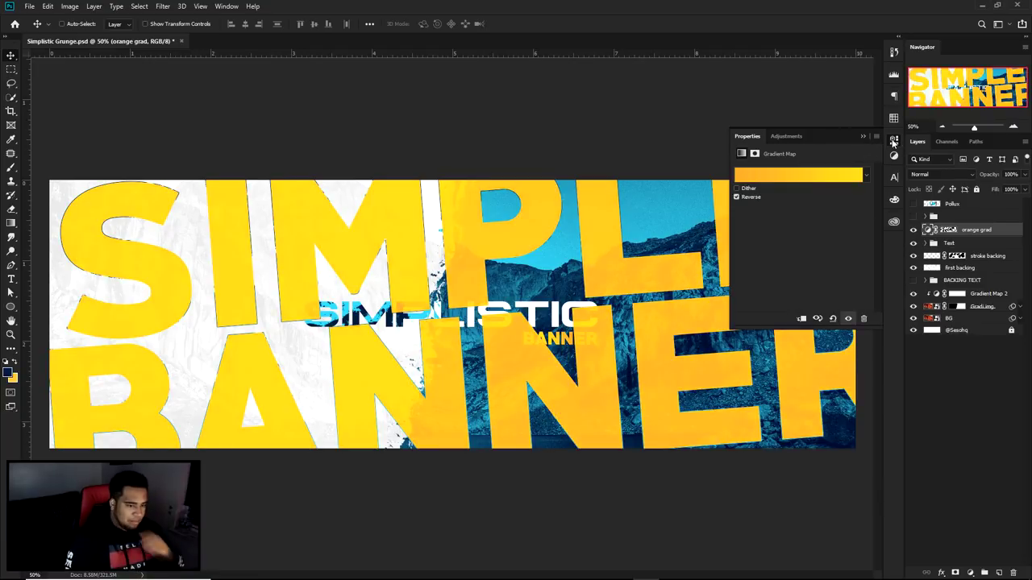
left_click(893, 142)
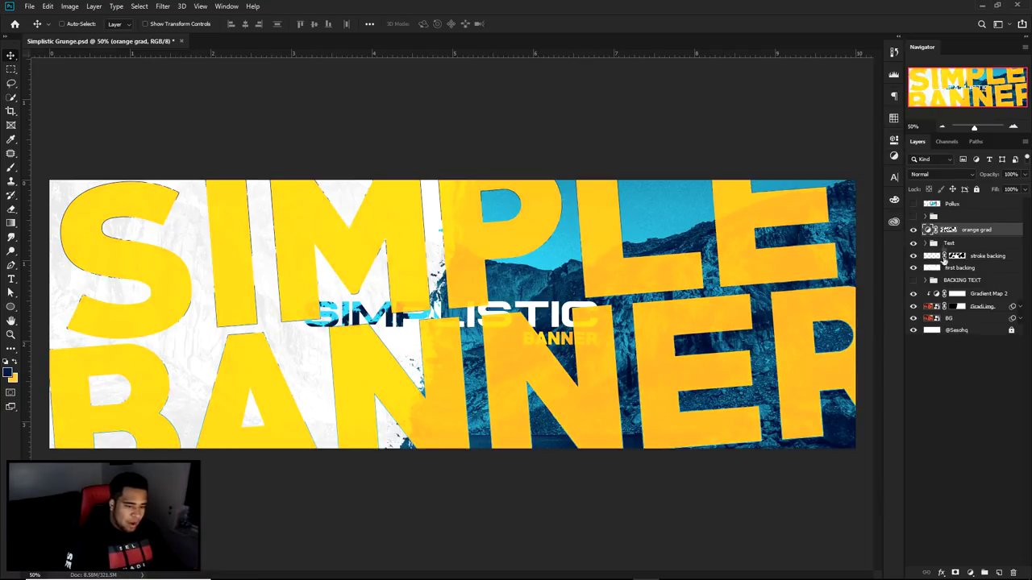
Paint black grunge strokes on the orange grad mask, leaving only scattered orange fragments of the letters over the mountain photo
left_click(950, 232)
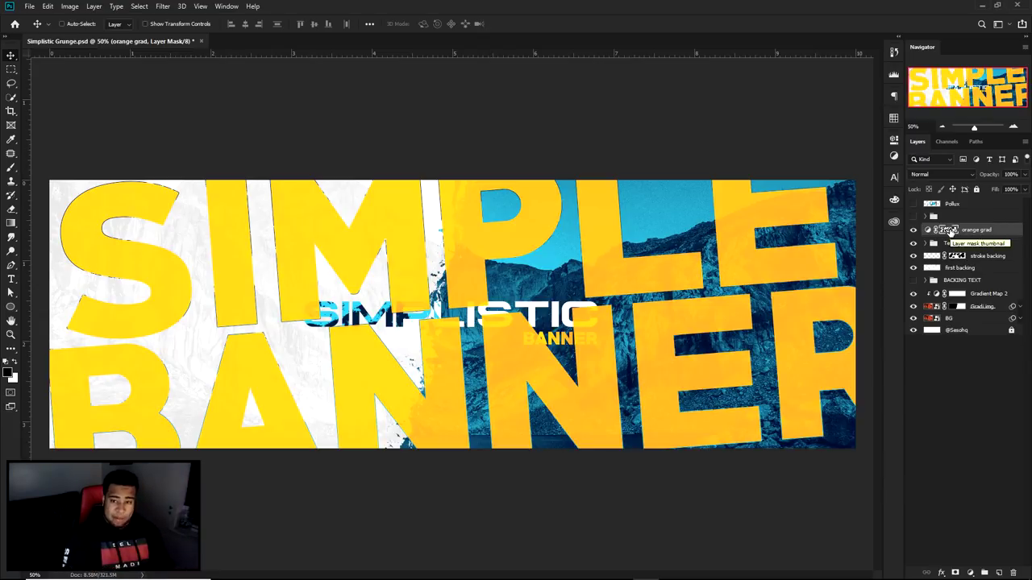
key("b")
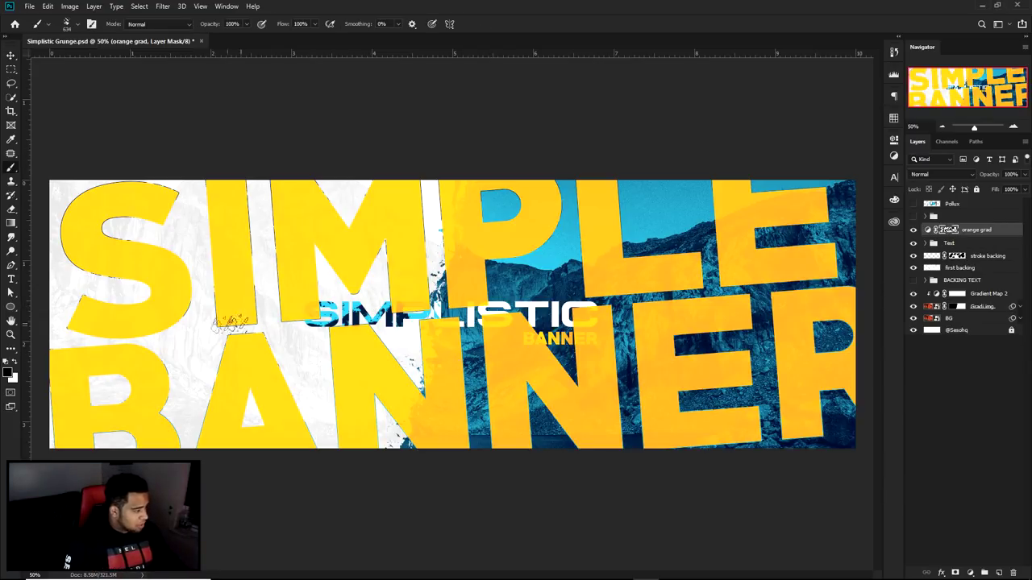
mouse_move(126, 379)
left_mouse_down()
mouse_move(161, 347)
mouse_move(116, 383)
mouse_move(31, 362)
mouse_move(221, 294)
mouse_move(80, 381)
mouse_move(76, 333)
mouse_move(101, 217)
mouse_move(86, 121)
mouse_move(90, 201)
mouse_move(226, 388)
mouse_move(252, 499)
mouse_move(424, 141)
mouse_move(347, 473)
mouse_move(413, 459)
mouse_move(534, 347)
mouse_move(560, 372)
mouse_move(630, 303)
mouse_move(569, 302)
mouse_move(579, 322)
mouse_move(690, 167)
mouse_move(696, 372)
mouse_move(706, 399)
mouse_move(676, 358)
mouse_move(706, 373)
mouse_move(773, 322)
mouse_move(705, 363)
mouse_move(782, 217)
mouse_move(795, 201)
mouse_move(827, 207)
mouse_move(831, 327)
mouse_move(766, 323)
mouse_move(855, 230)
left_mouse_up()
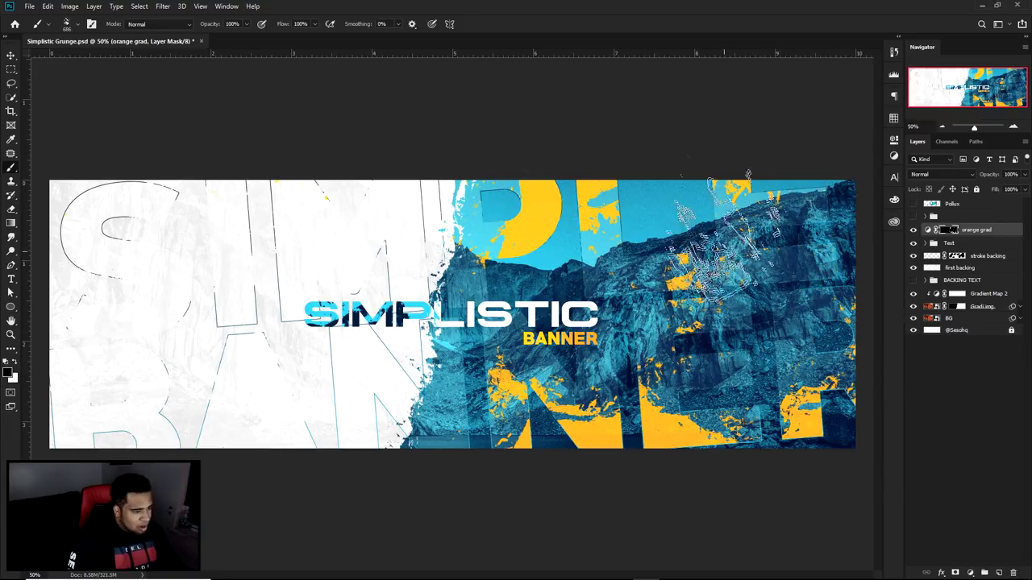
Try painting white grunge strokes on the orange grad mask without a selection over the sky and upper mountain, then undo them
left_click(20, 364)
mouse_move(766, 266)
left_mouse_down()
mouse_move(814, 193)
mouse_move(807, 210)
left_mouse_up()
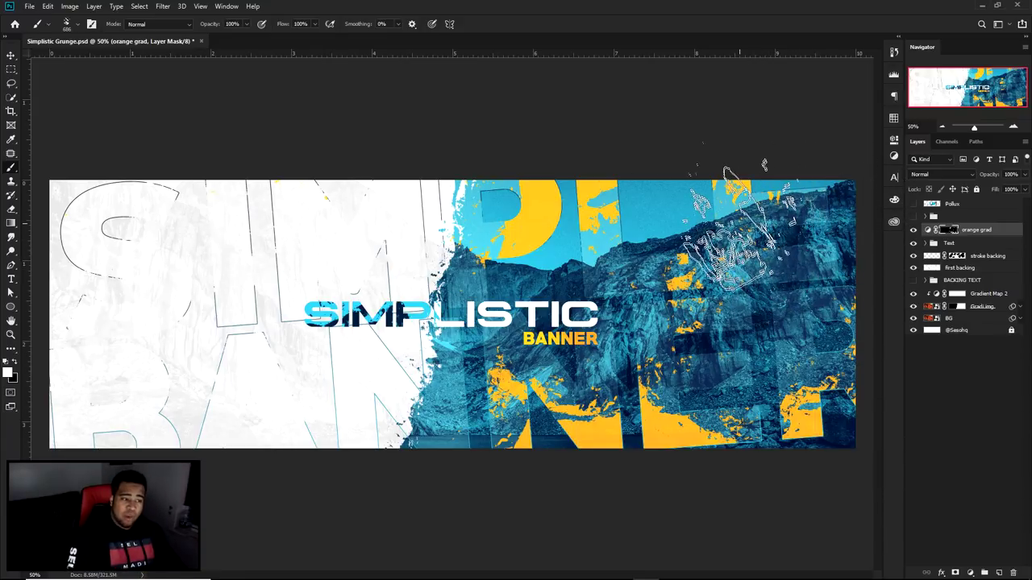
key("ctrl+z")
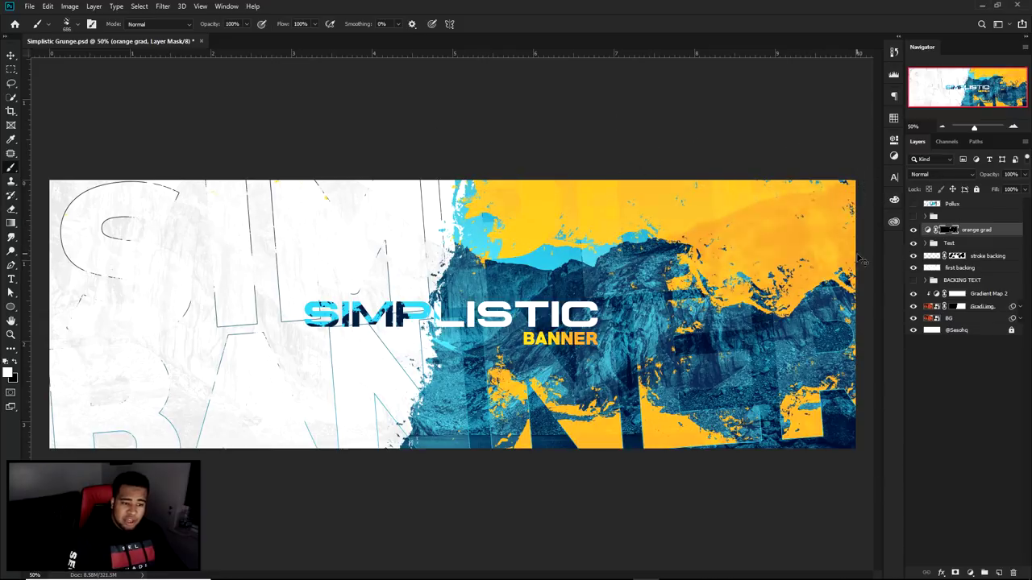
key("ctrl+shift+z")
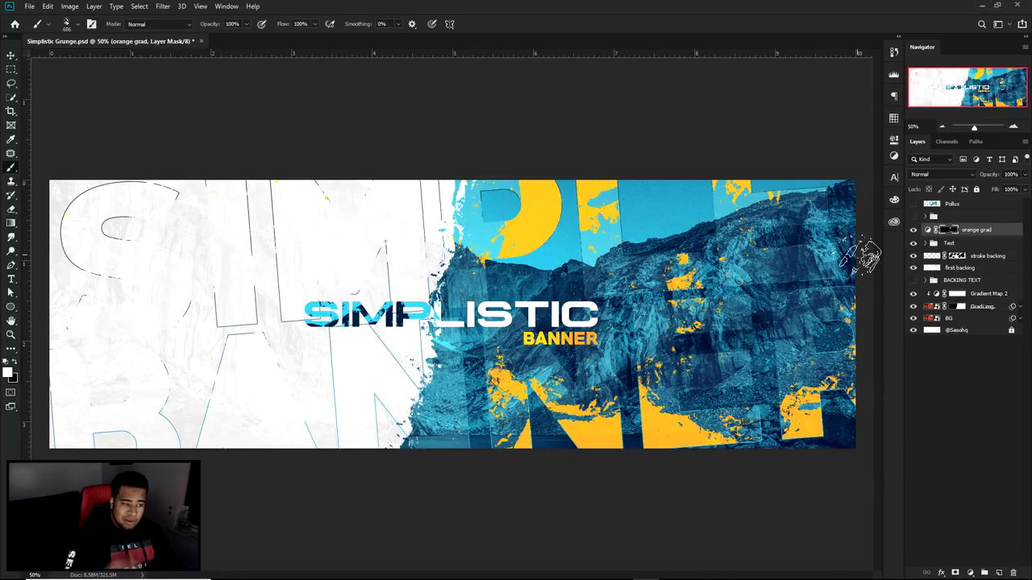
Restore orange pieces of the E in SIMPLE by painting white on the orange grad mask within the first backing selection, then deselect
left_click(931, 271, "ctrl")
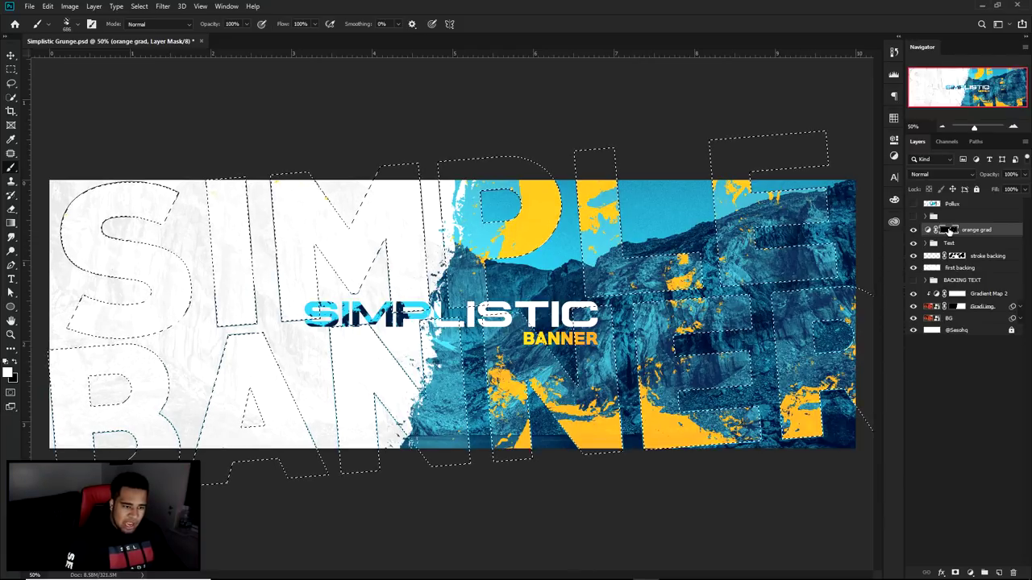
mouse_move(866, 186)
left_mouse_down()
mouse_move(796, 240)
mouse_move(758, 241)
mouse_move(891, 80)
mouse_move(866, 165)
mouse_move(846, 149)
mouse_move(880, 194)
mouse_move(851, 169)
mouse_move(750, 134)
mouse_move(855, 165)
mouse_move(818, 173)
mouse_move(858, 169)
mouse_move(779, 252)
mouse_move(713, 206)
left_mouse_up()
key("ctrl+d")
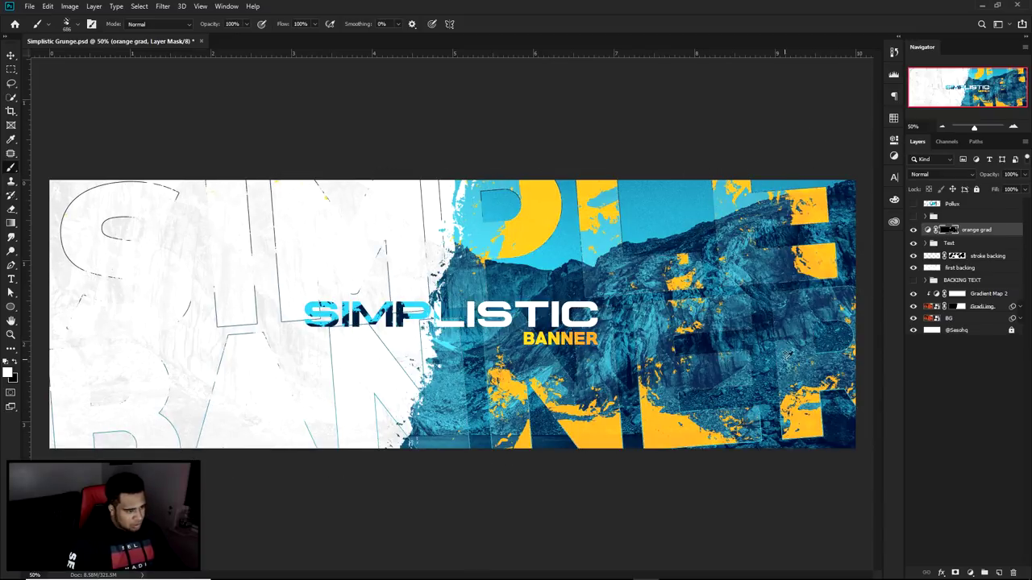
Paint out the orange patches between the L of SIMPLE and the E of BANNER in black with a 342 px hard round brush
key("ctrl+minus")
key("ctrl+plus")
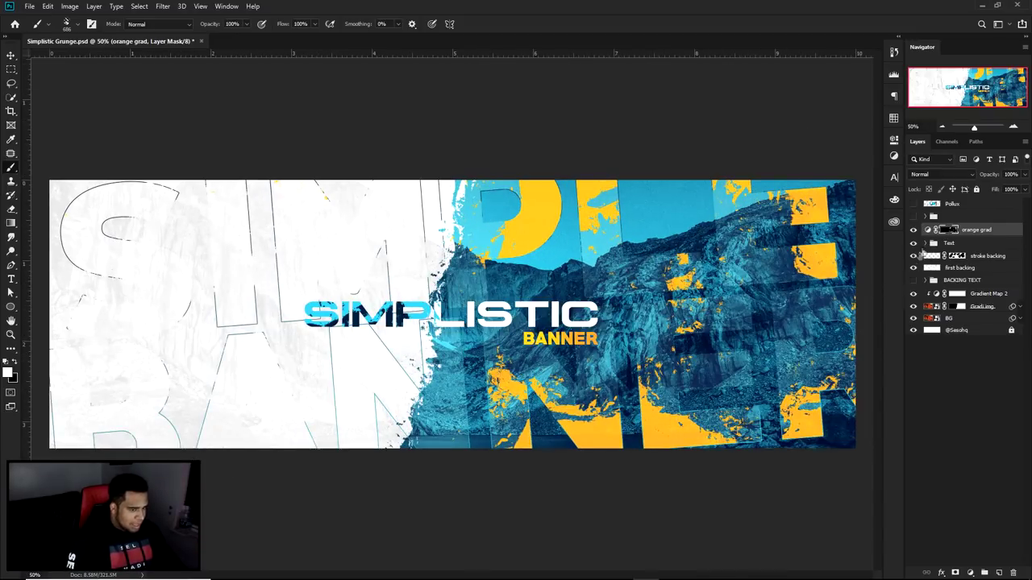
right_click(708, 242)
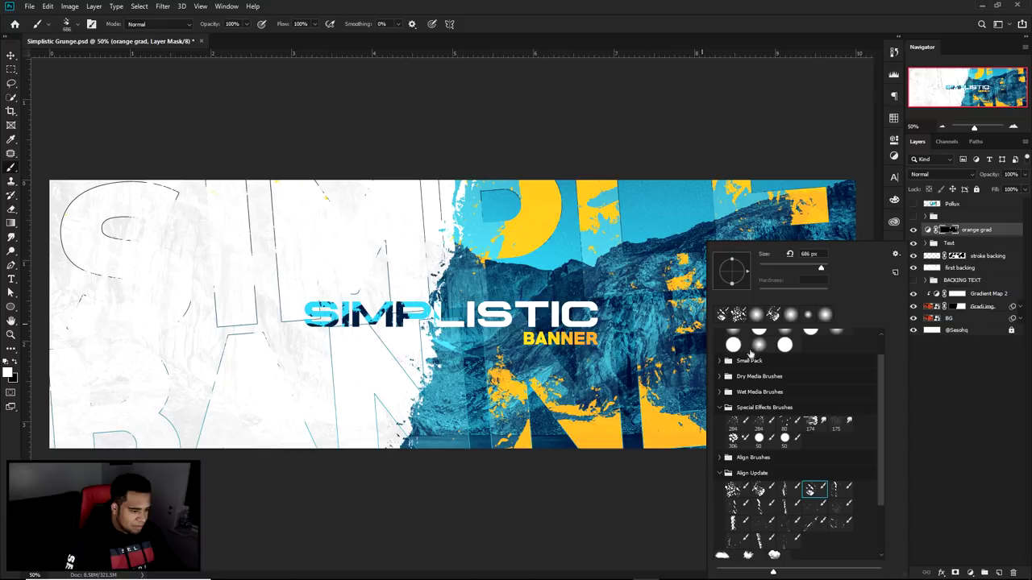
right_click(669, 396, "alt")
left_click(682, 395)
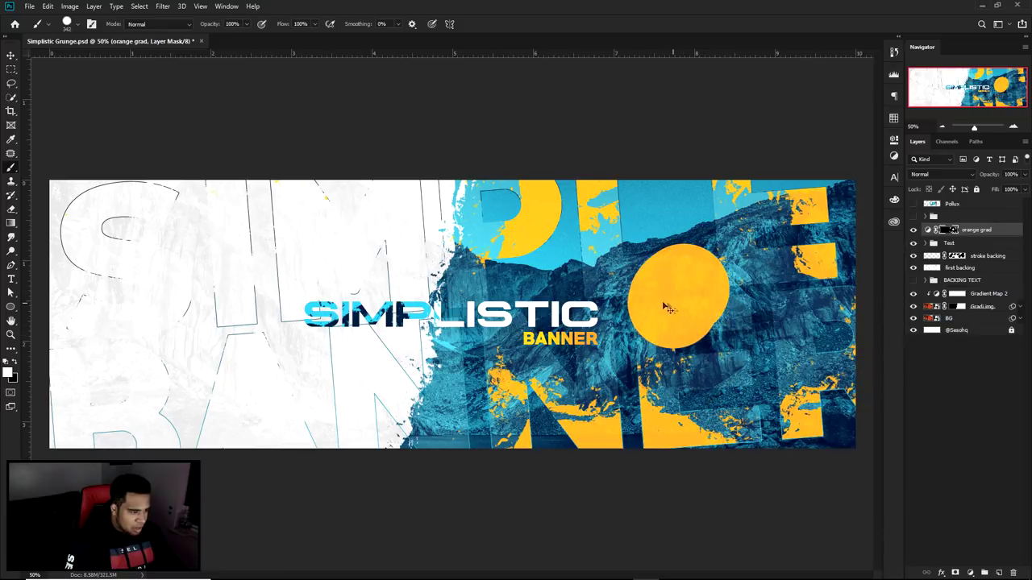
key("ctrl+z")
left_click(15, 364)
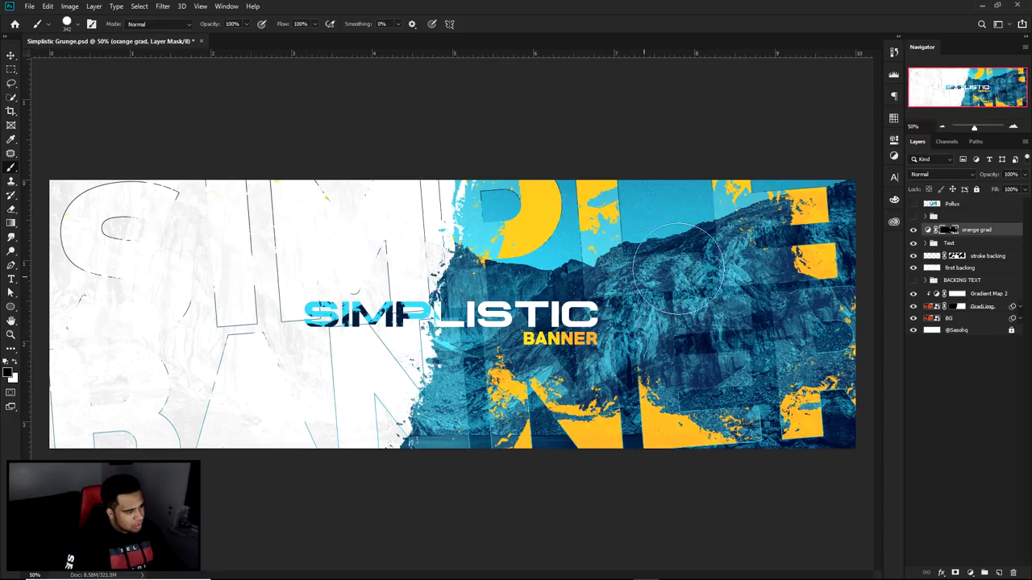
key("ctrl+minus")
key("ctrl+plus")
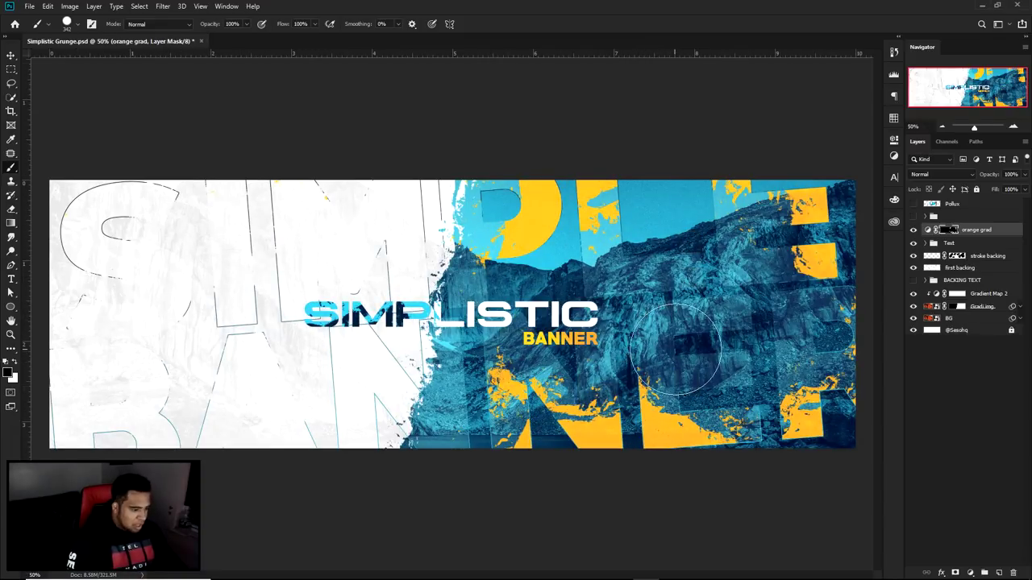
key("v")
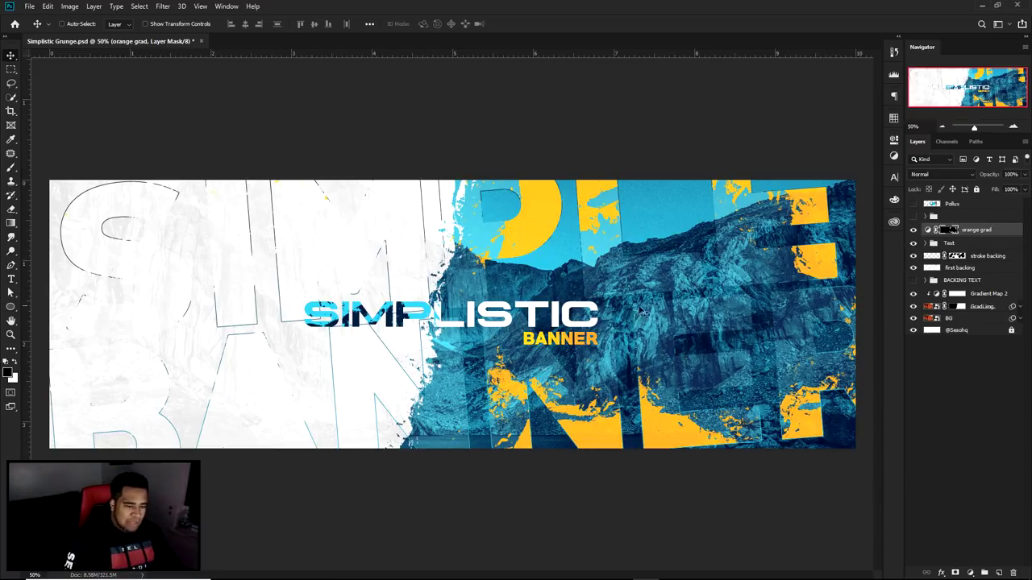
left_click(913, 307)
left_click(914, 306)
Add a new layer above Gradient Map 2 and paint a soft glow over the mountains in sampled blue with a 1678 px soft round brush
left_click(988, 296)
left_click(1000, 572)
key("b")
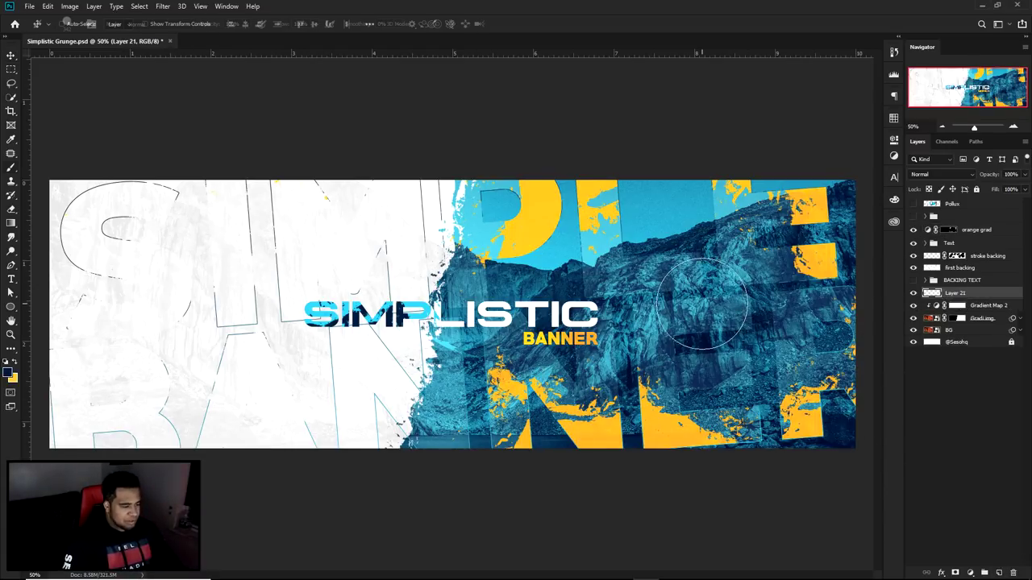
right_click(657, 312)
left_click(613, 290)
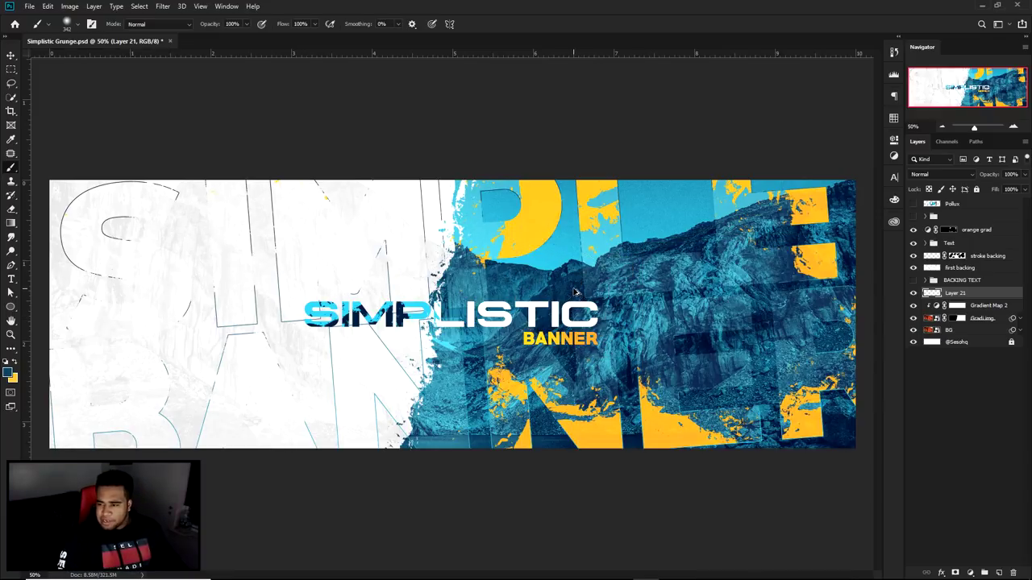
left_click_drag(577, 284, 726, 284)
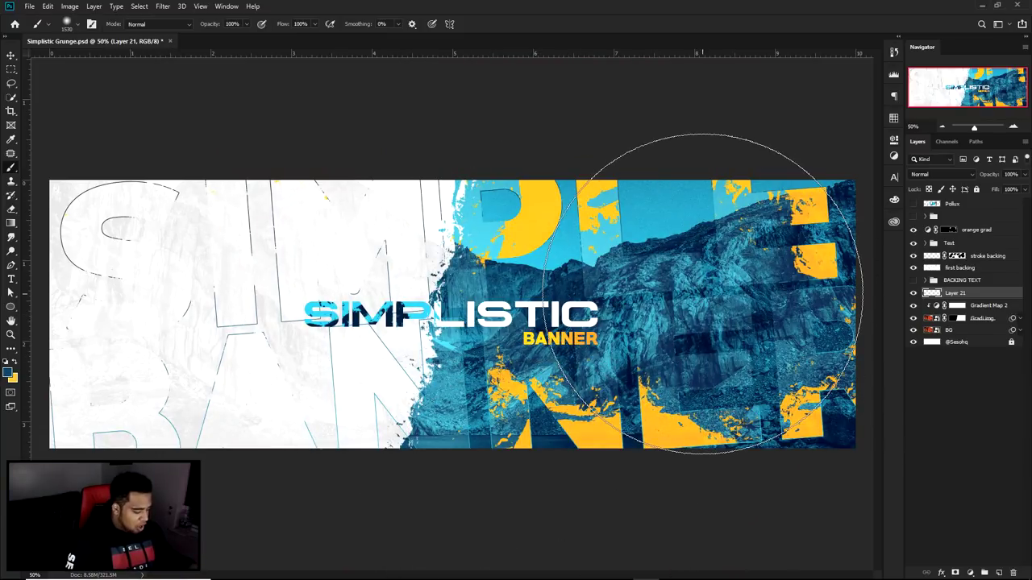
left_click(569, 271, "alt")
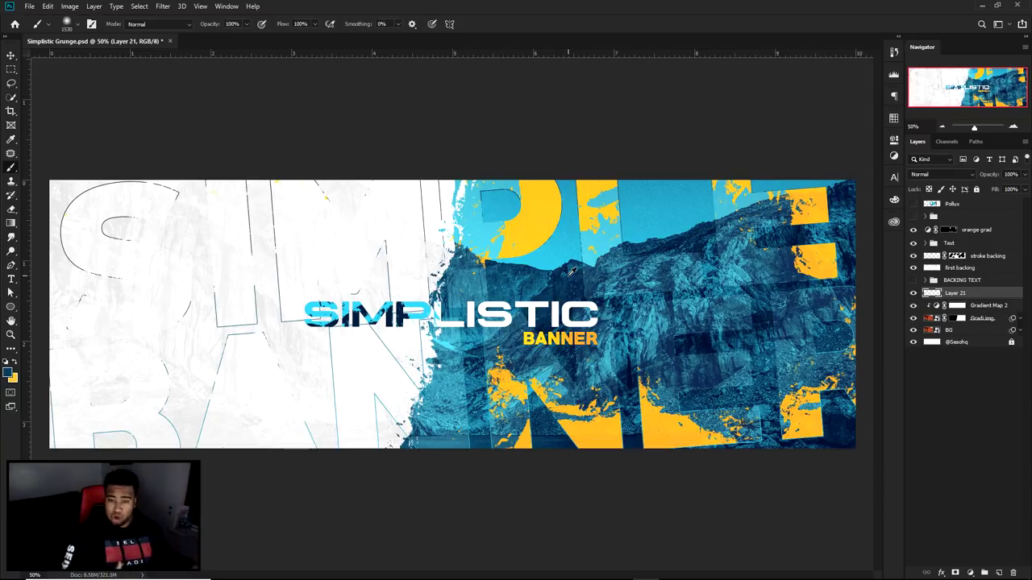
left_click_drag(591, 272, 562, 281)
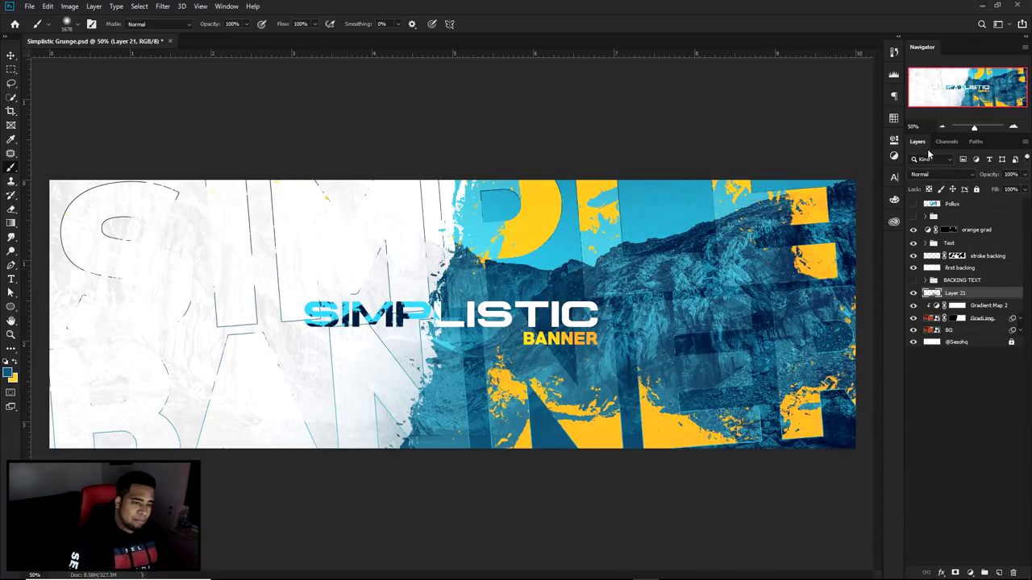
Set the soft blue paint layer to the Linear Dodge (Add) blend mode at 40% opacity and compare the banner with and without it
left_click(925, 174)
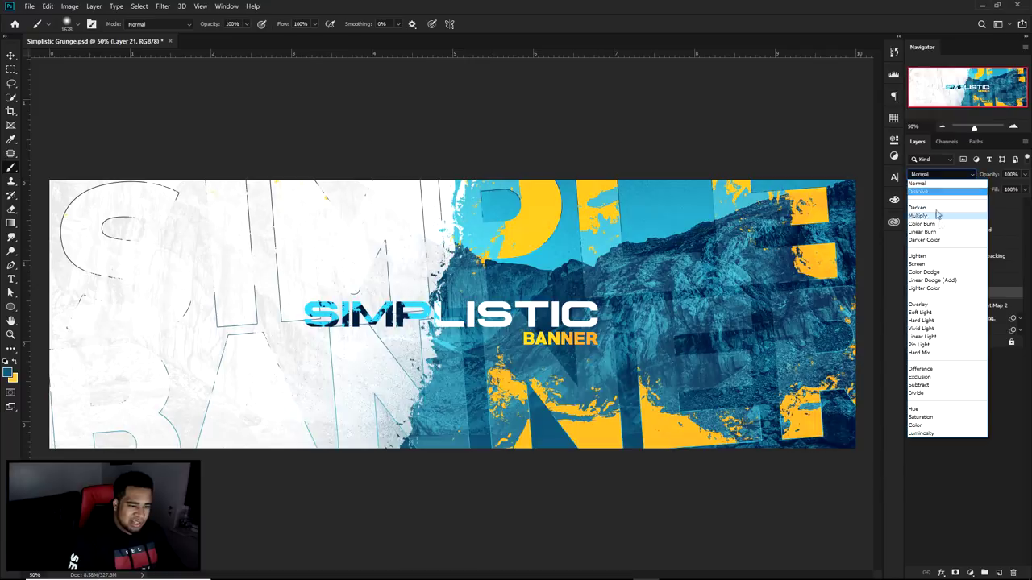
left_click(939, 278)
key("v")
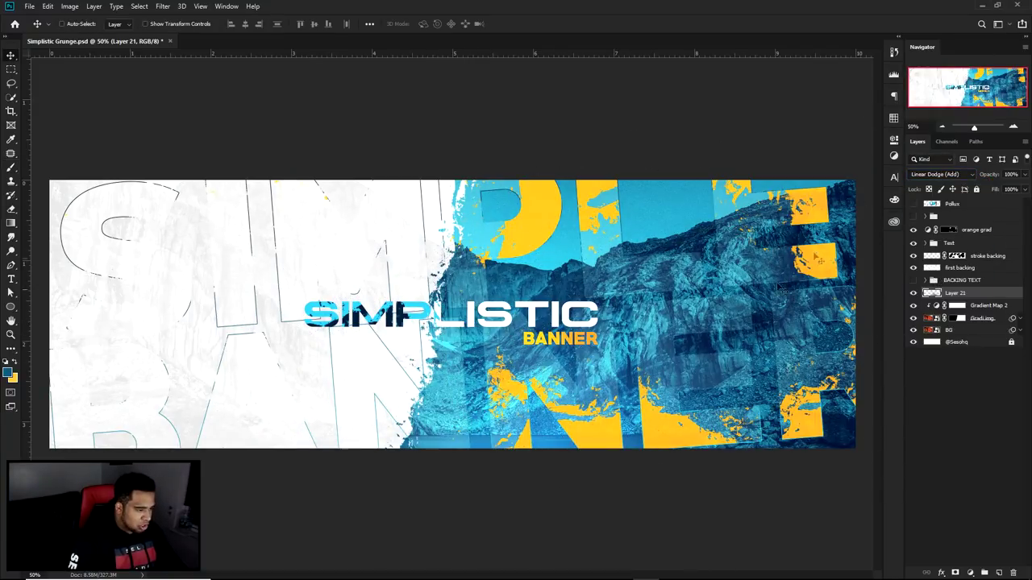
left_click(1024, 174)
left_click_drag(1017, 189, 998, 188)
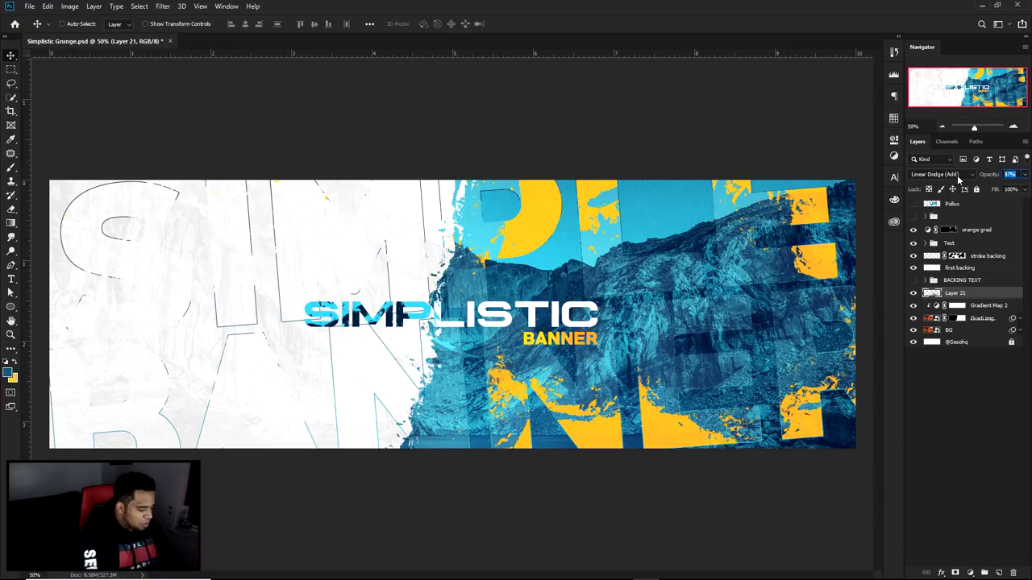
type("40")
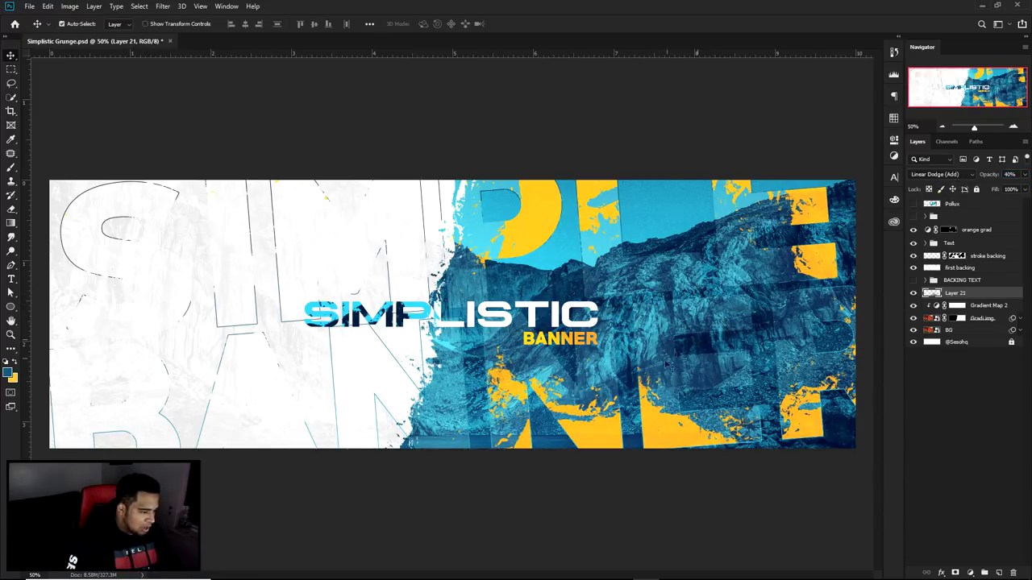
left_click(914, 293)
left_click(913, 293)
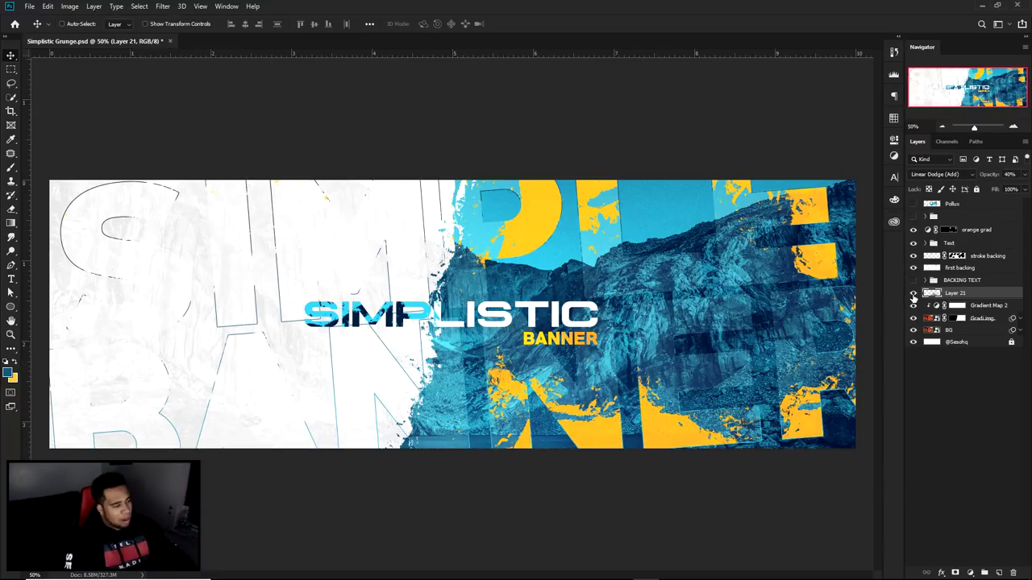
left_click(912, 218)
left_click(912, 217)
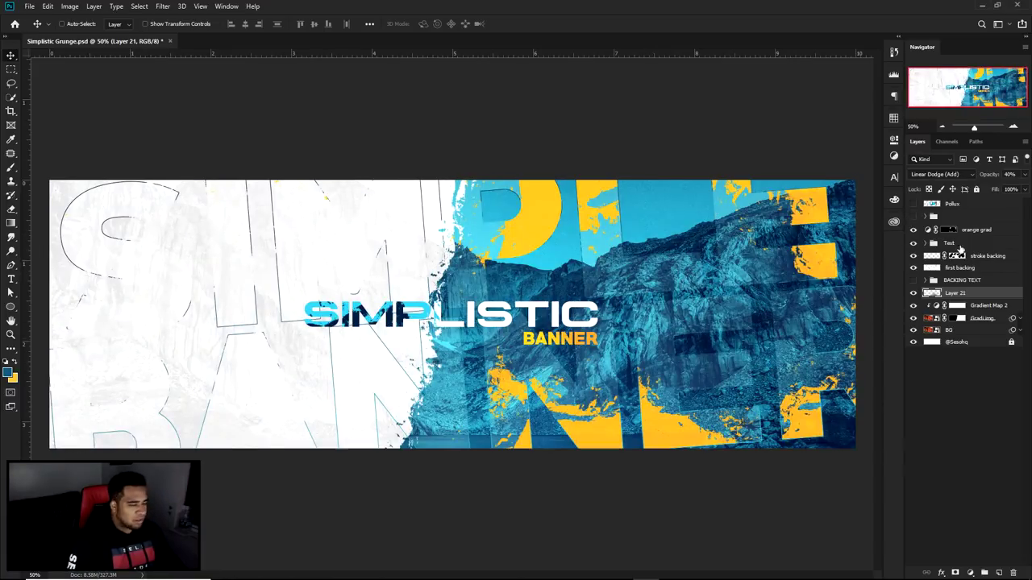
Add a new layer above orange grad and stamp sampled navy splatters along the white half's lower and upper edges with a 1770 px grunge brush
left_click(970, 231)
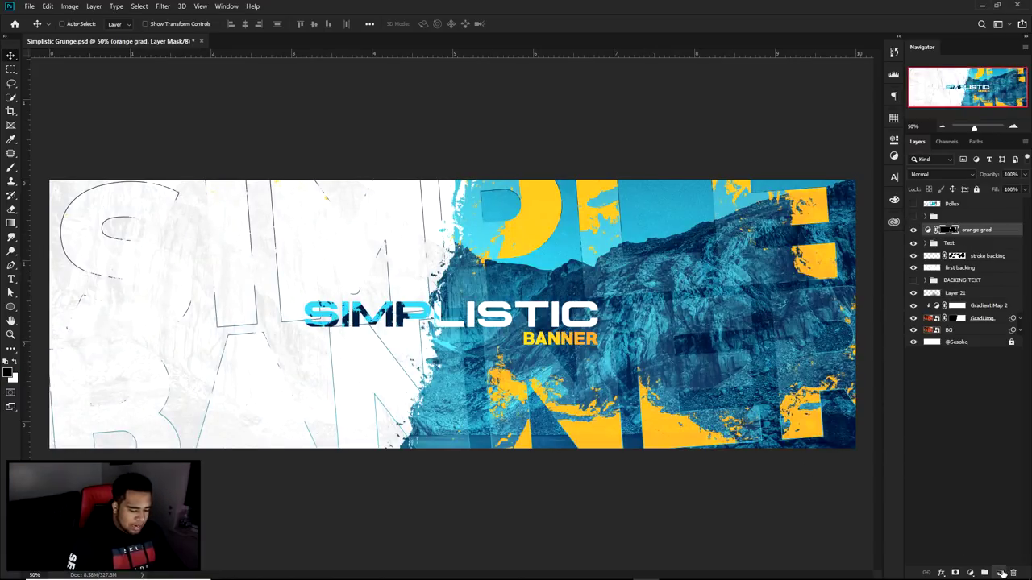
left_click(1000, 573)
key("b")
left_click(710, 340, "alt")
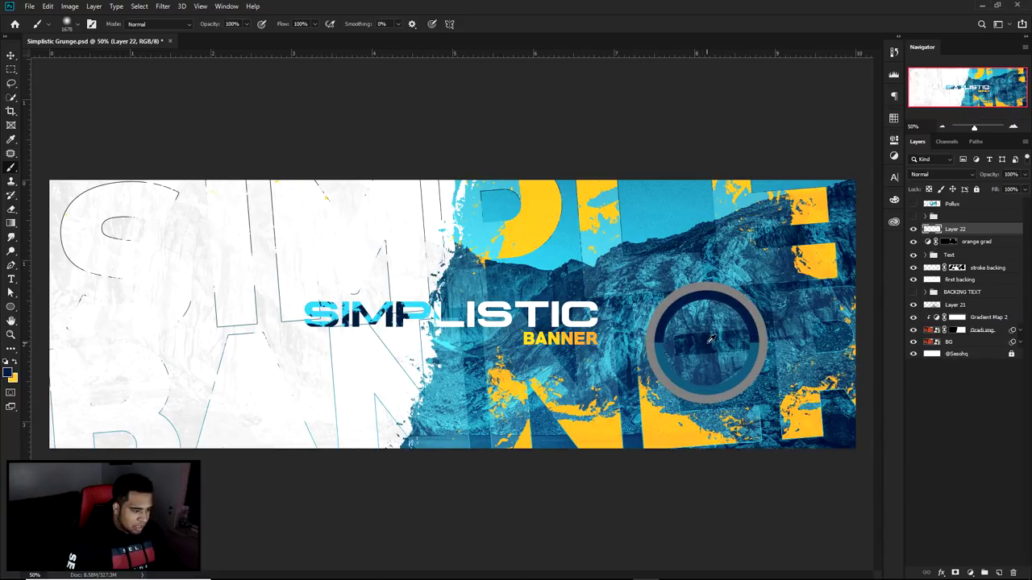
key("bracketright")
key("bracketright")
key("bracketright")
key("bracketright")
right_click(318, 360)
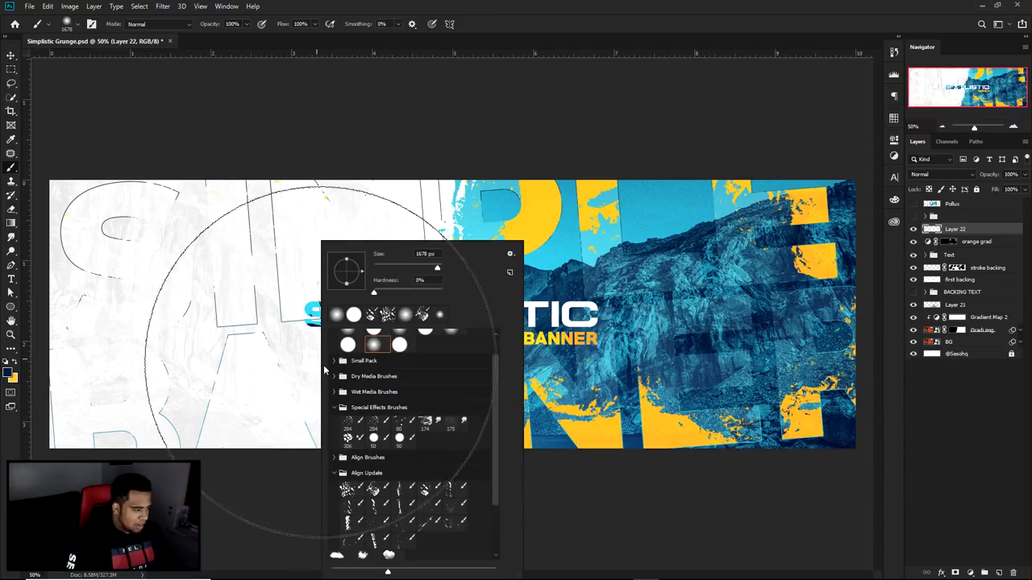
left_click(267, 392)
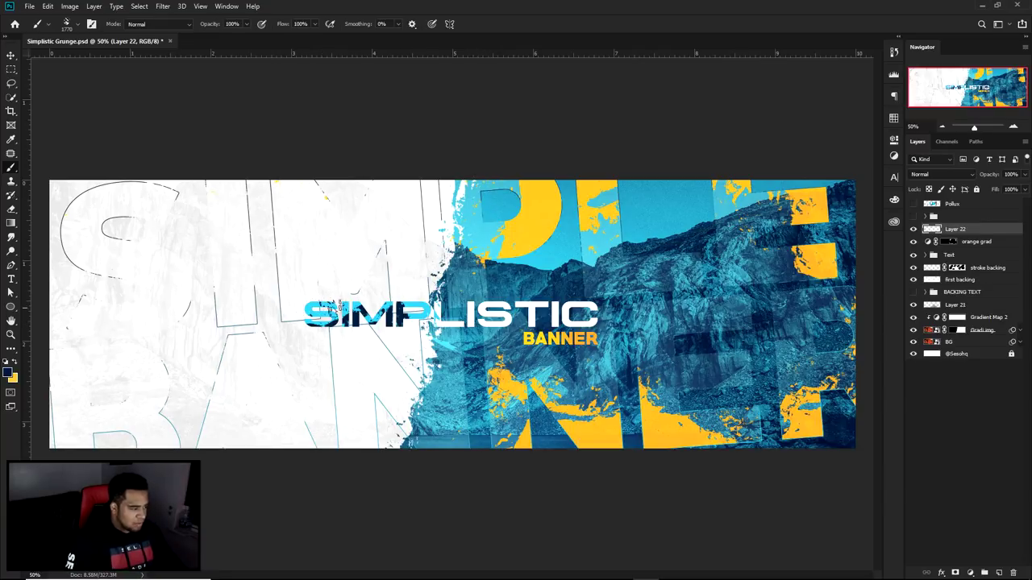
left_click(322, 492)
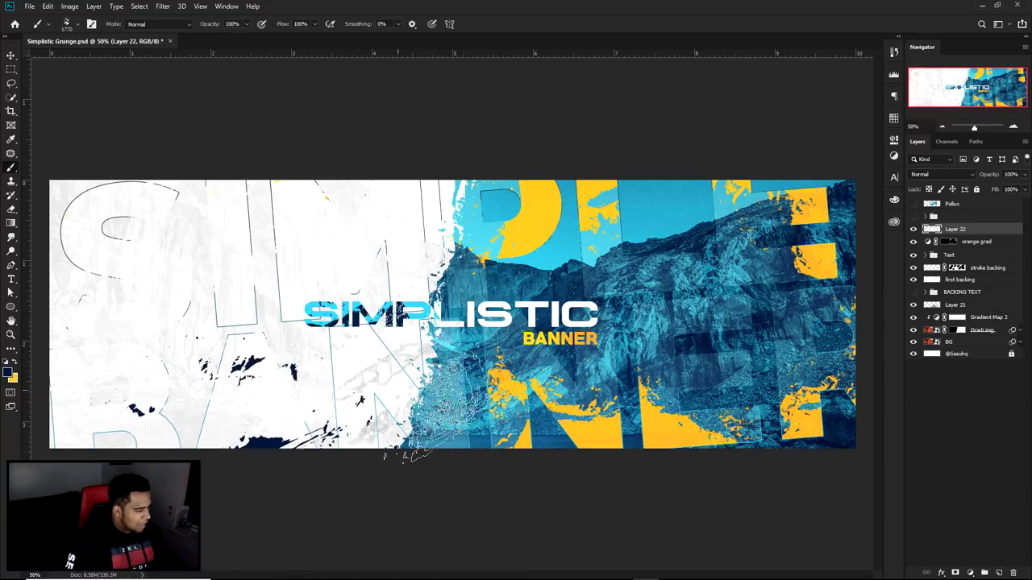
left_click(218, 116)
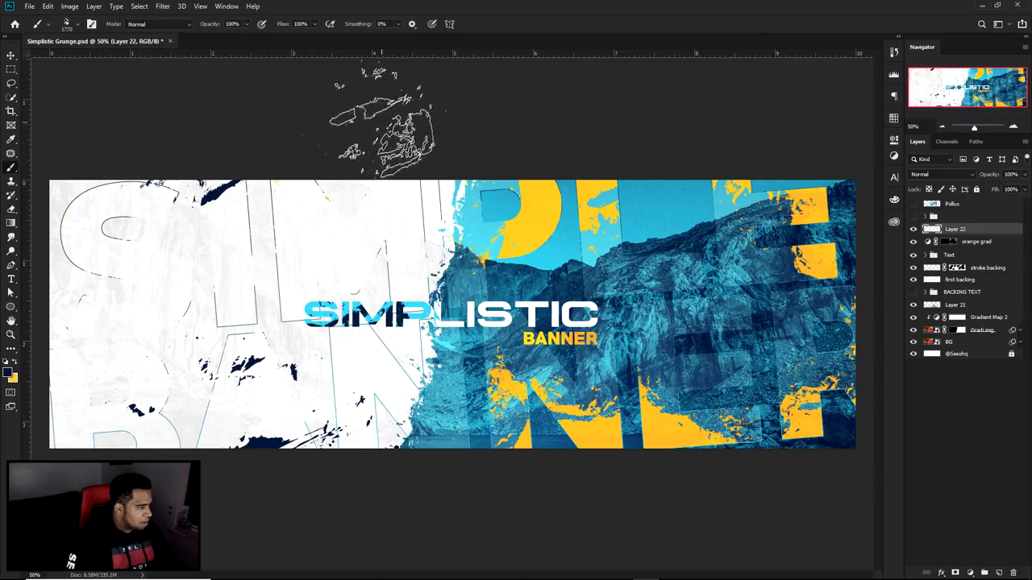
Examine the navy splatters at different zoom levels and compare the banner with their layer hidden and shown
key("v")
key("ctrl+minus")
key("ctrl+plus")
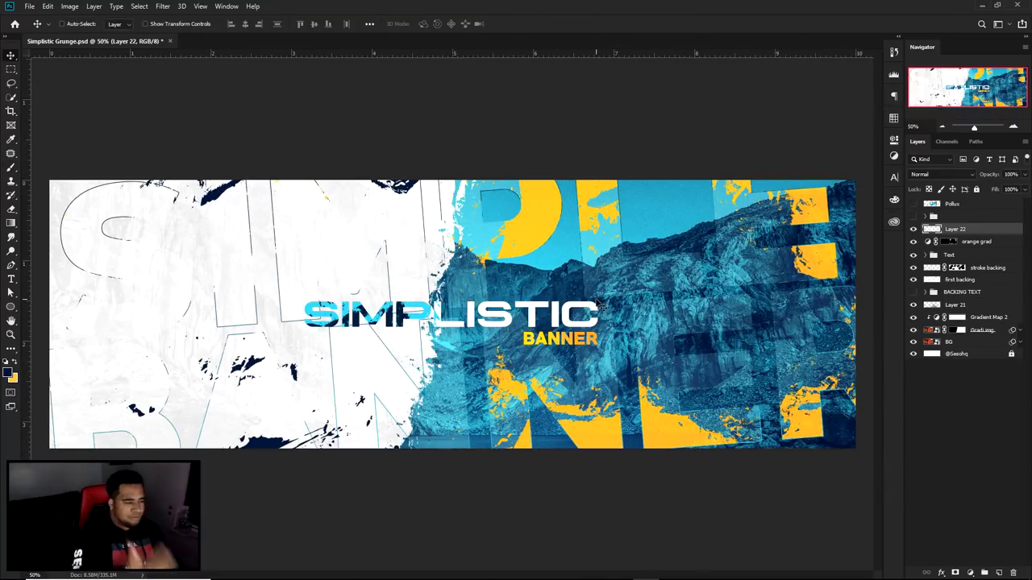
key("ctrl+minus")
key("ctrl+minus")
key("ctrl+plus")
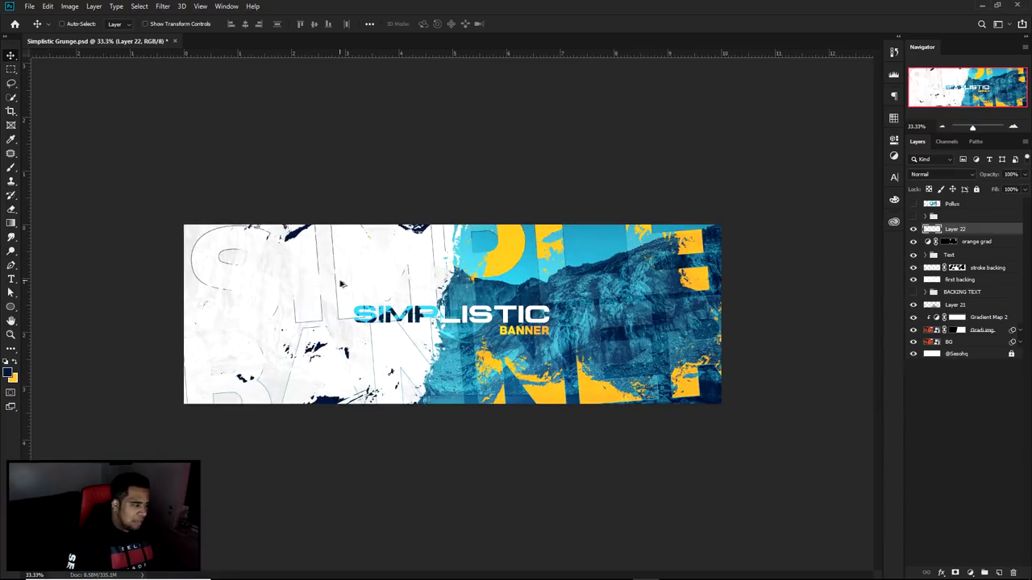
key("ctrl+plus")
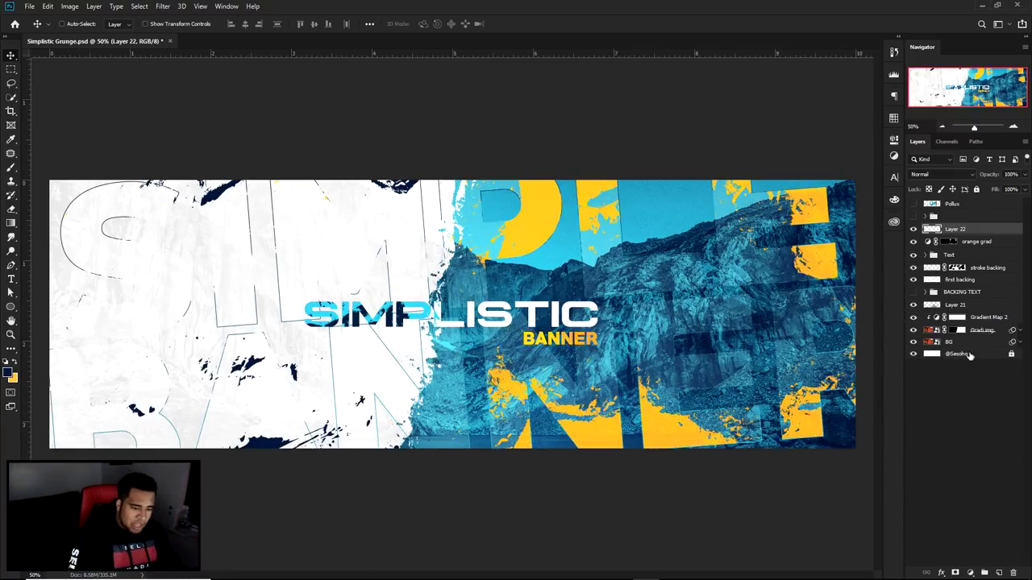
left_click(913, 229)
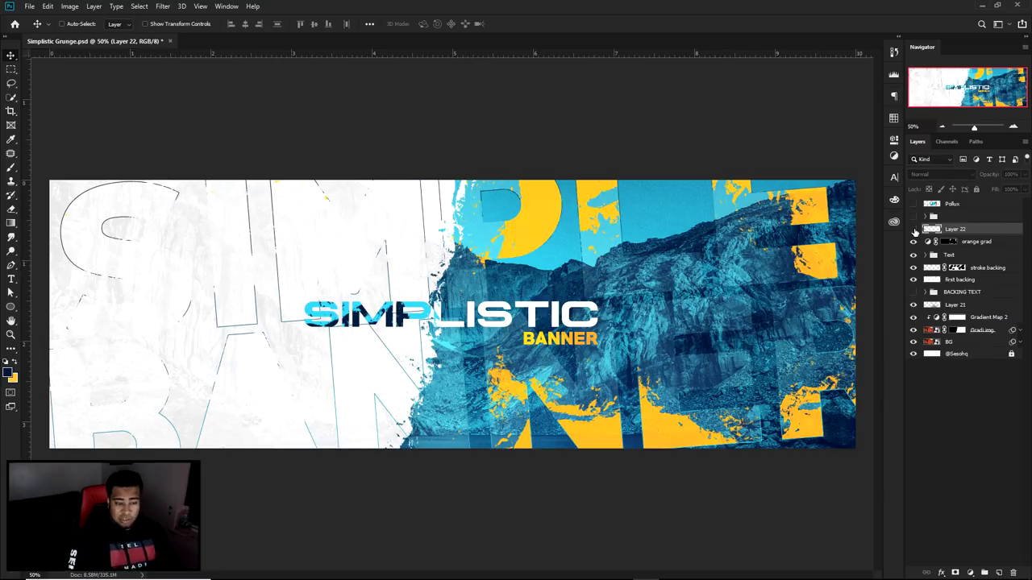
left_click(914, 230)
Rename the navy splatter layer to splat
double_click(954, 229)
type("splat")
key("Return")
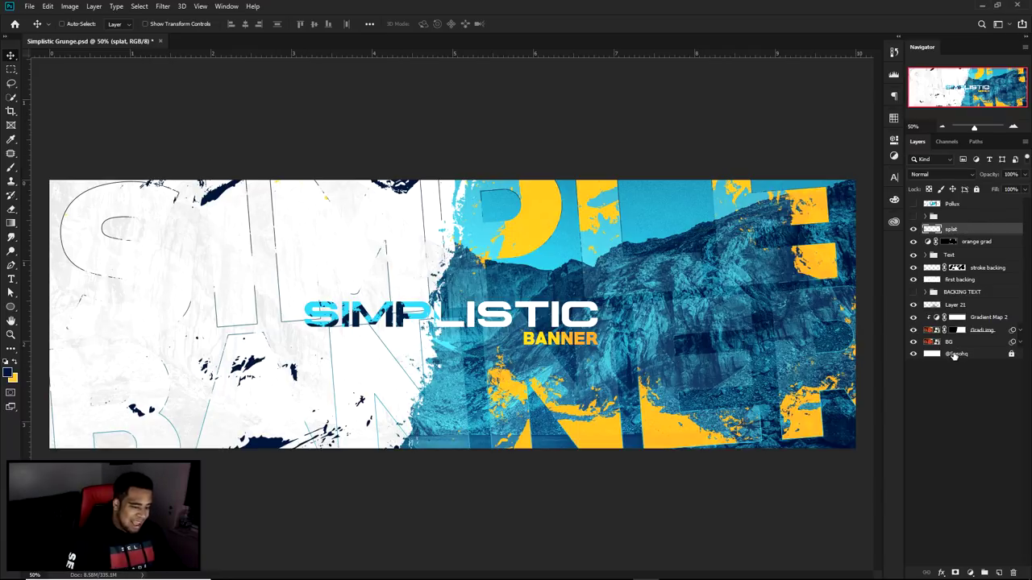
Duplicate all layers from splat down to the background, merge the copies into one layer and convert it to a smart object
left_click(977, 356, "shift")
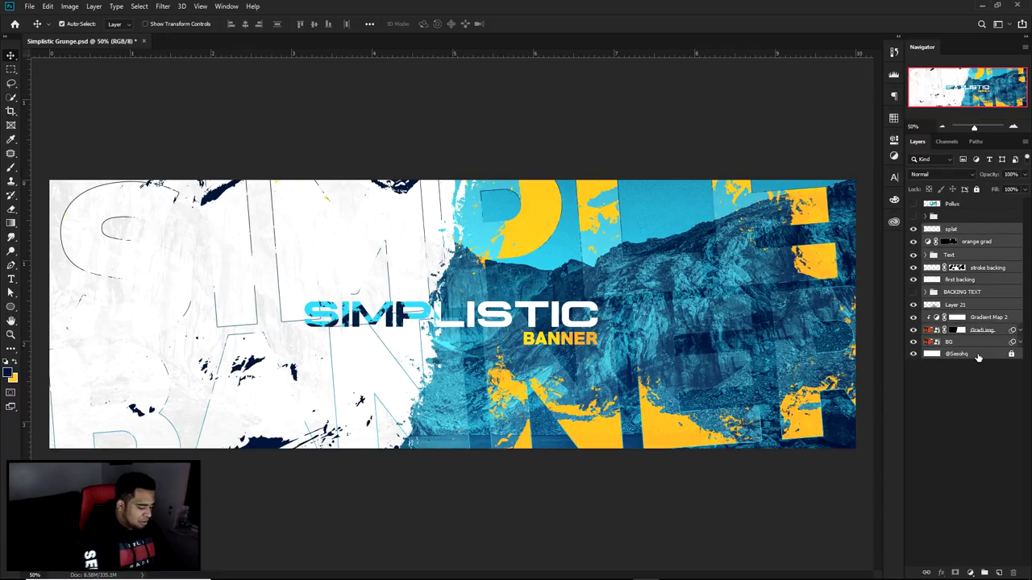
key("ctrl+j")
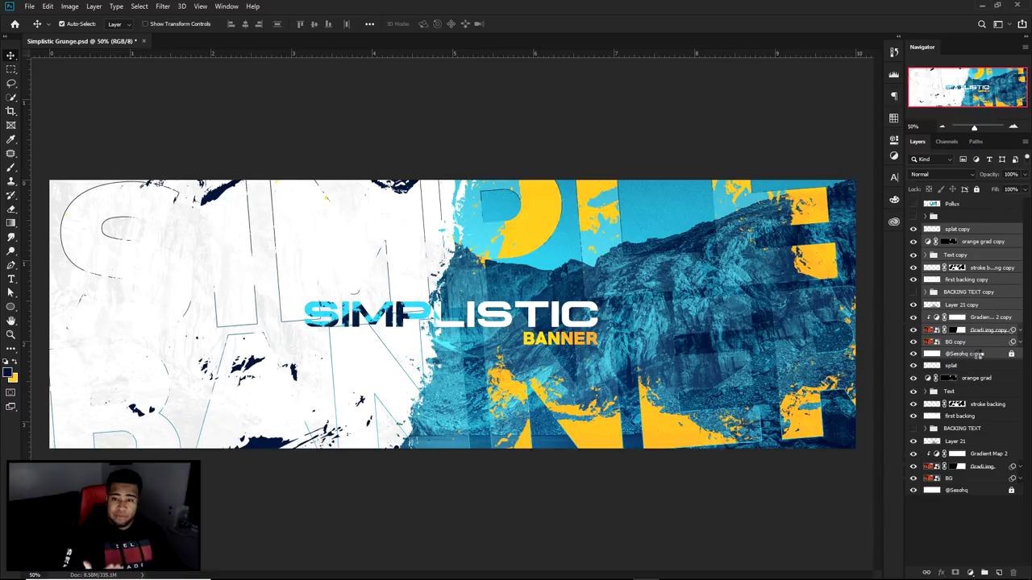
key("ctrl+e")
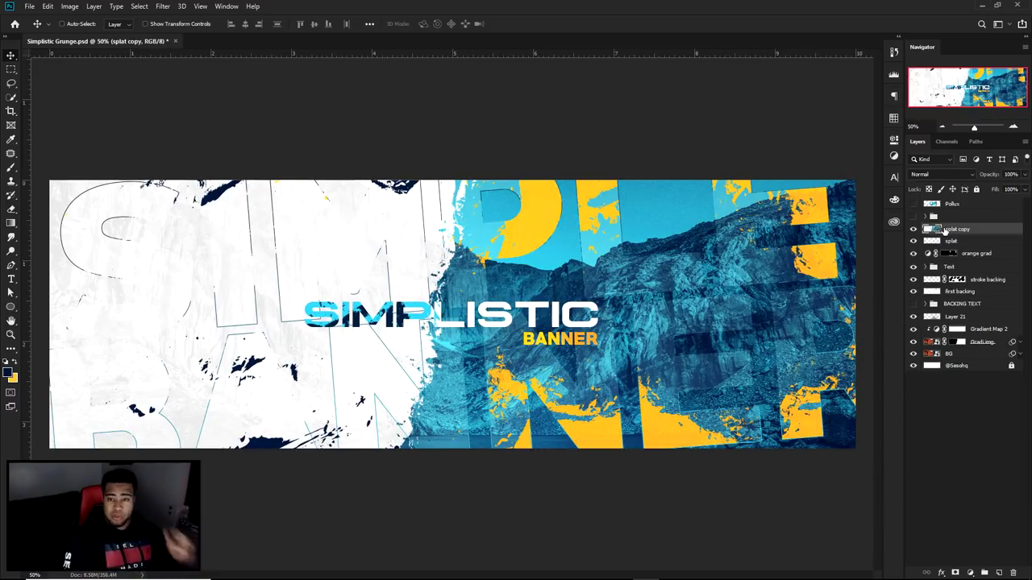
right_click(967, 231)
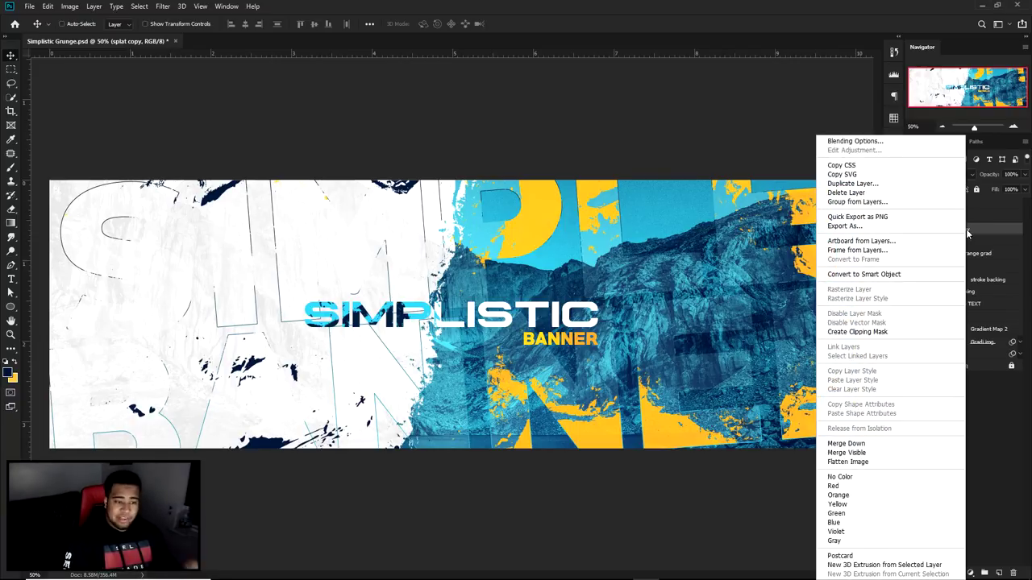
left_click(866, 276)
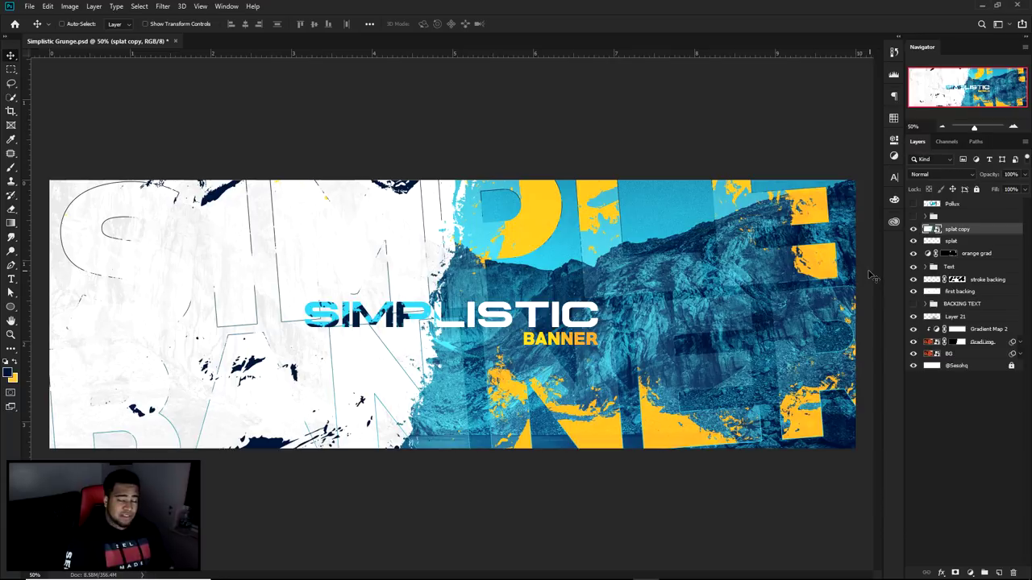
Open the Camera Raw filter on the merged smart object and split the preview into side-by-side before and after views
left_click(163, 7)
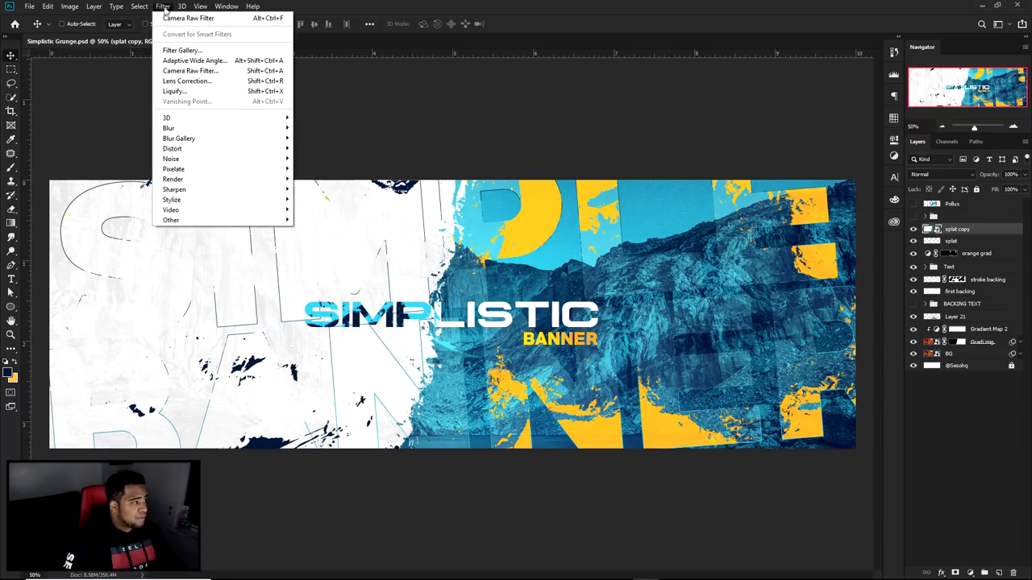
left_click(201, 71)
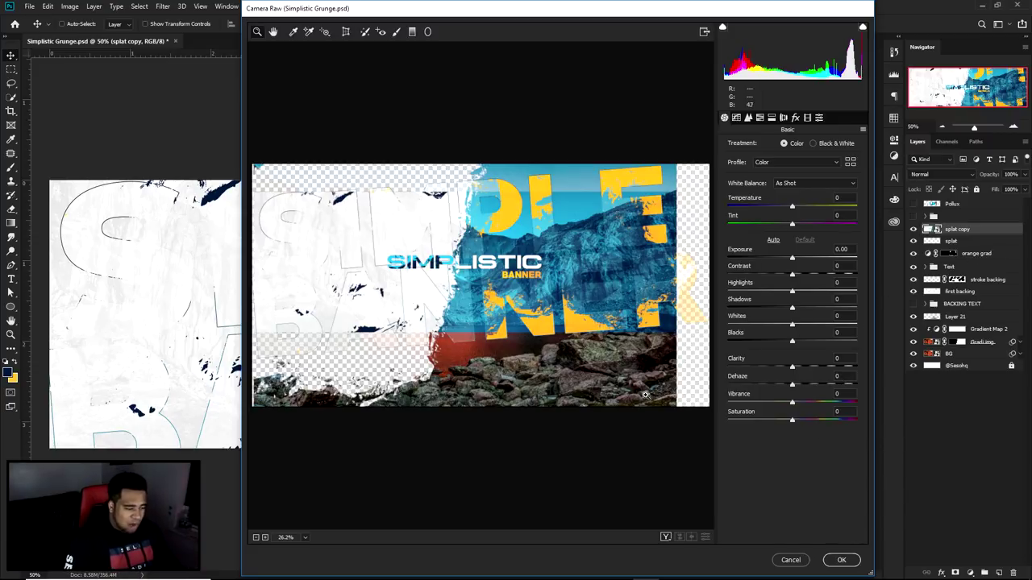
scroll(590, 415, "up", 2)
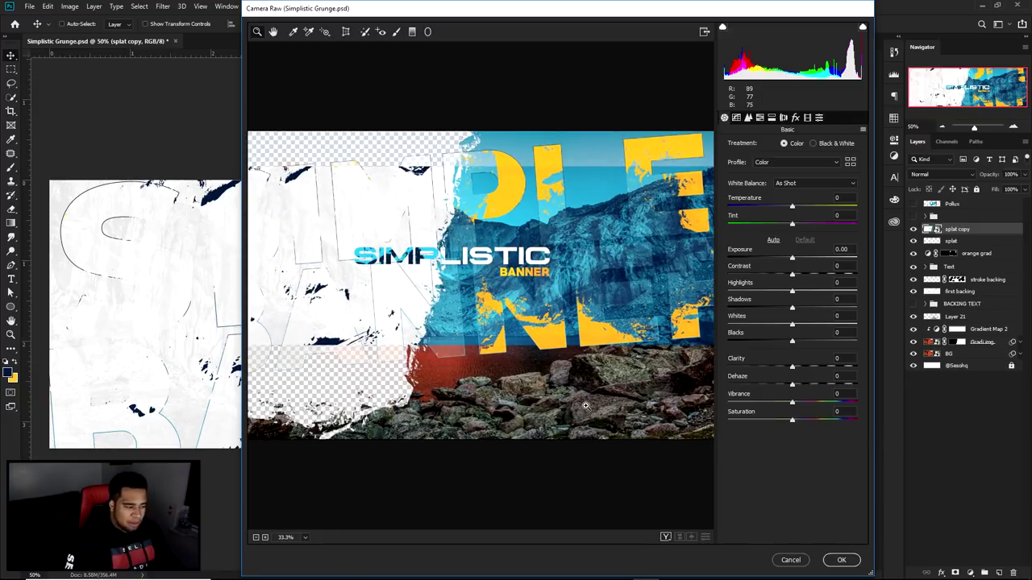
left_click(666, 538)
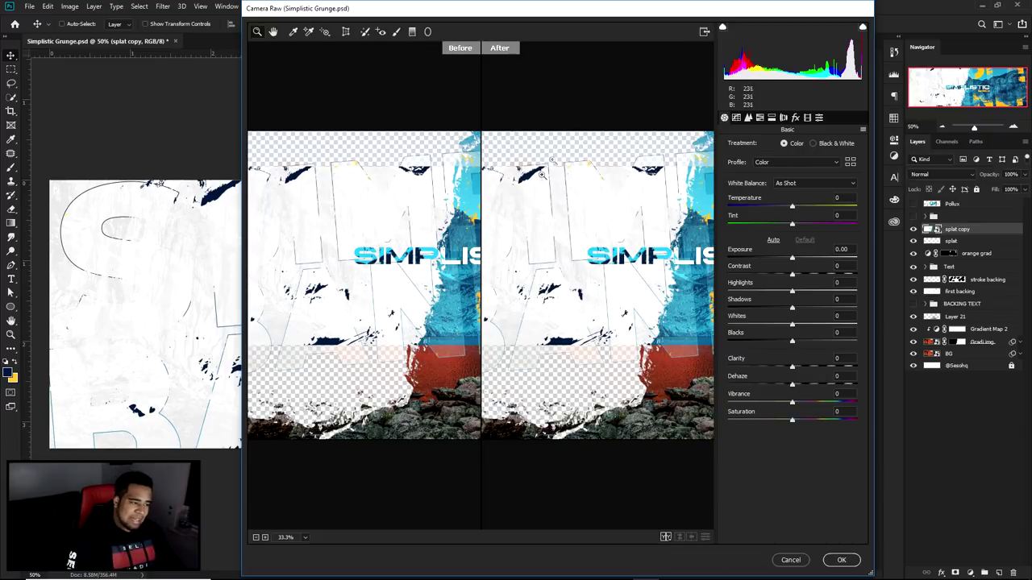
Set Clarity to 25, Dehaze to 3 and Vibrance to 20 for the merged banner
left_click_drag(650, 231, 529, 250)
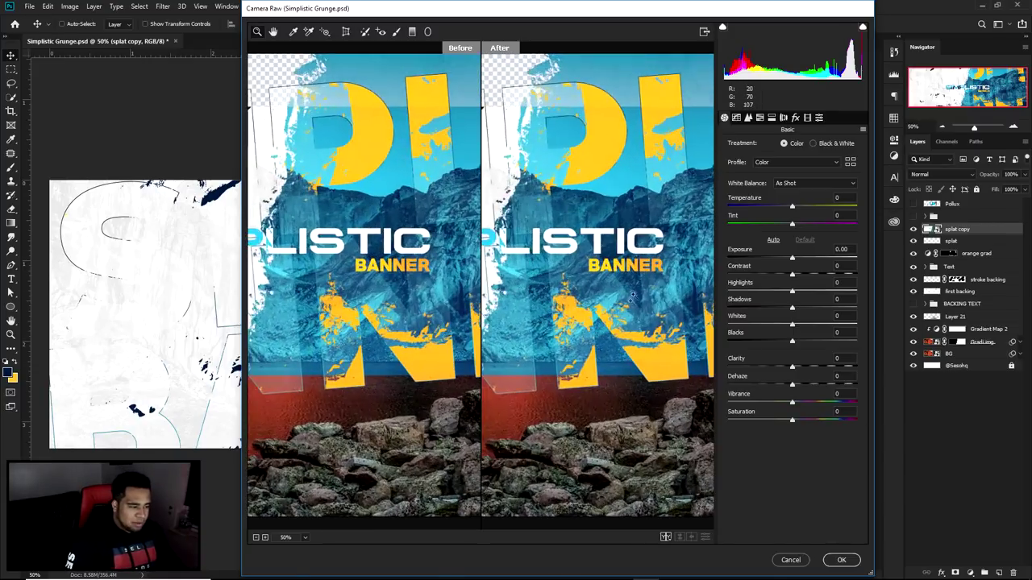
left_click(638, 287)
left_click_drag(794, 367, 811, 368)
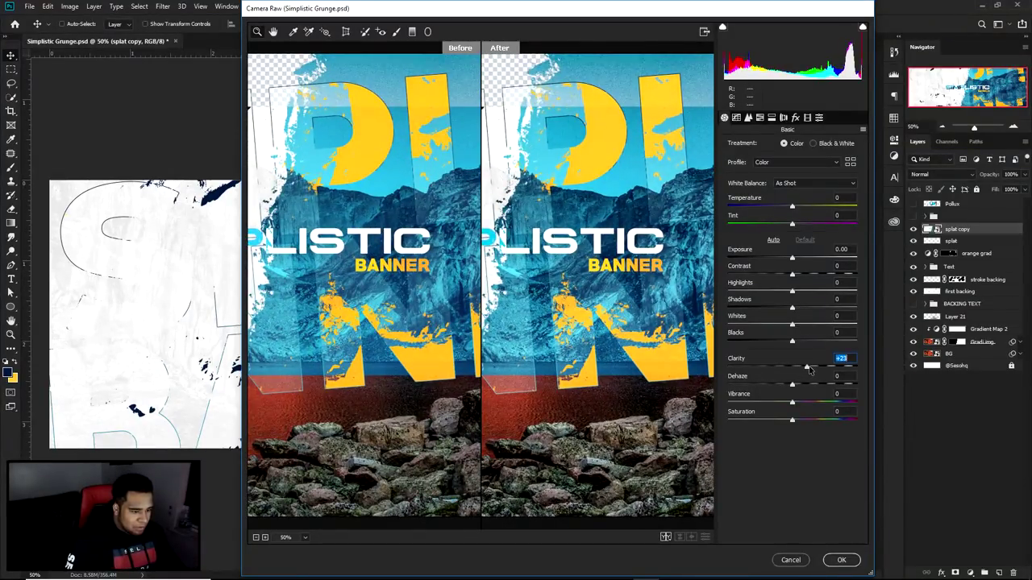
type("25")
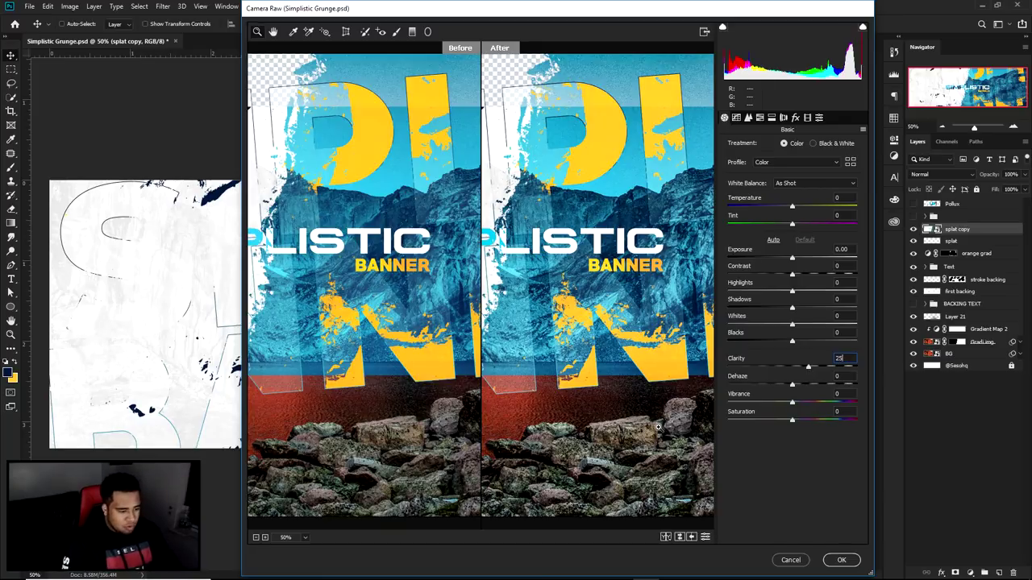
left_click(795, 386)
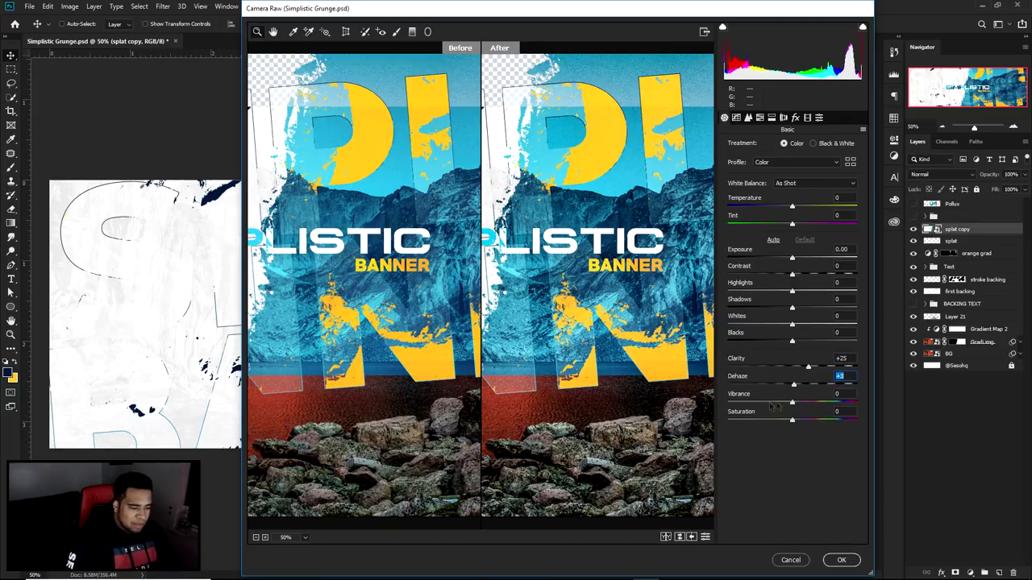
left_click_drag(792, 404, 805, 403)
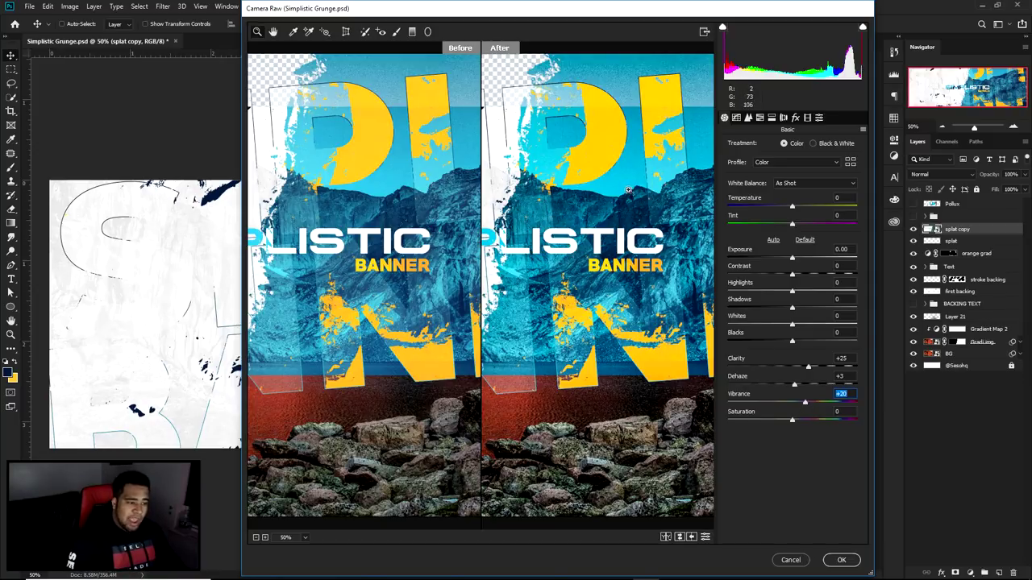
Cool the merged banner by setting the white balance Temperature to -8
left_click_drag(596, 214, 626, 214)
key("Down")
key("Down")
key("Down")
key("Down")
key("Down")
key("Down")
left_click_drag(475, 234, 680, 239)
mouse_move(788, 208)
left_mouse_down()
mouse_move(770, 208)
mouse_move(786, 208)
left_mouse_up()
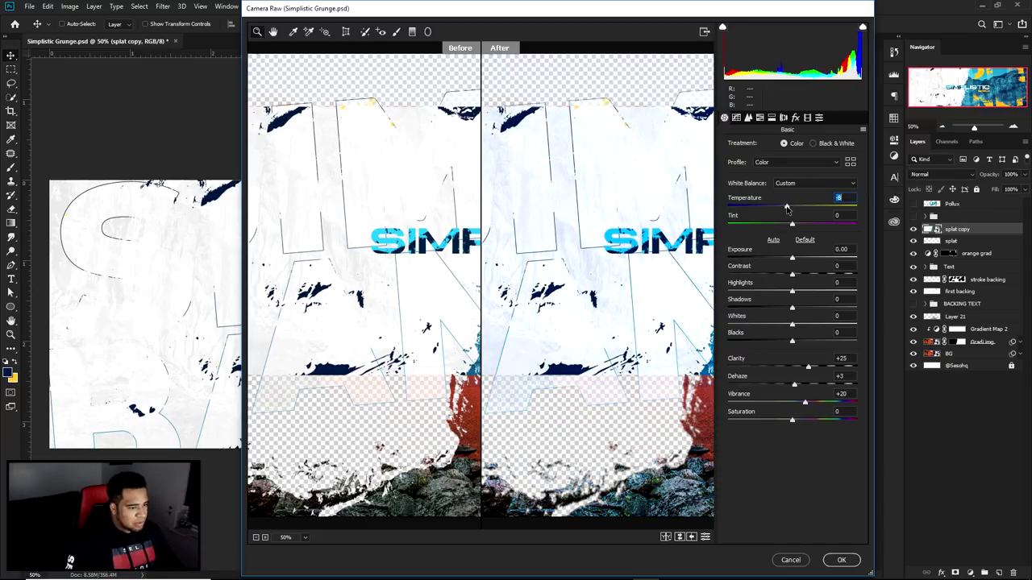
Try raising Whites to 65 and compare the banner's white areas before and after
left_click_drag(690, 221, 636, 242)
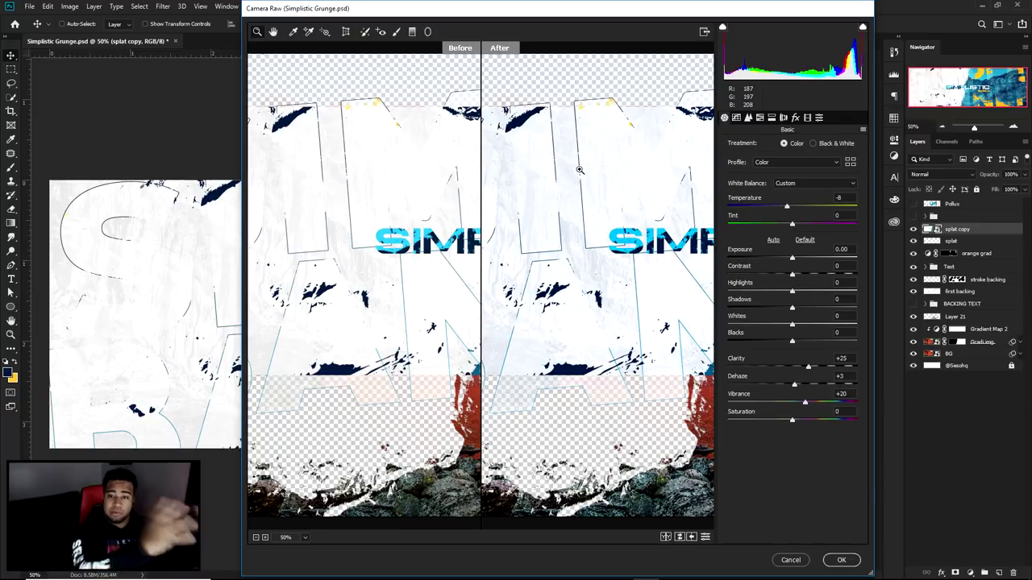
left_click_drag(634, 226, 559, 245)
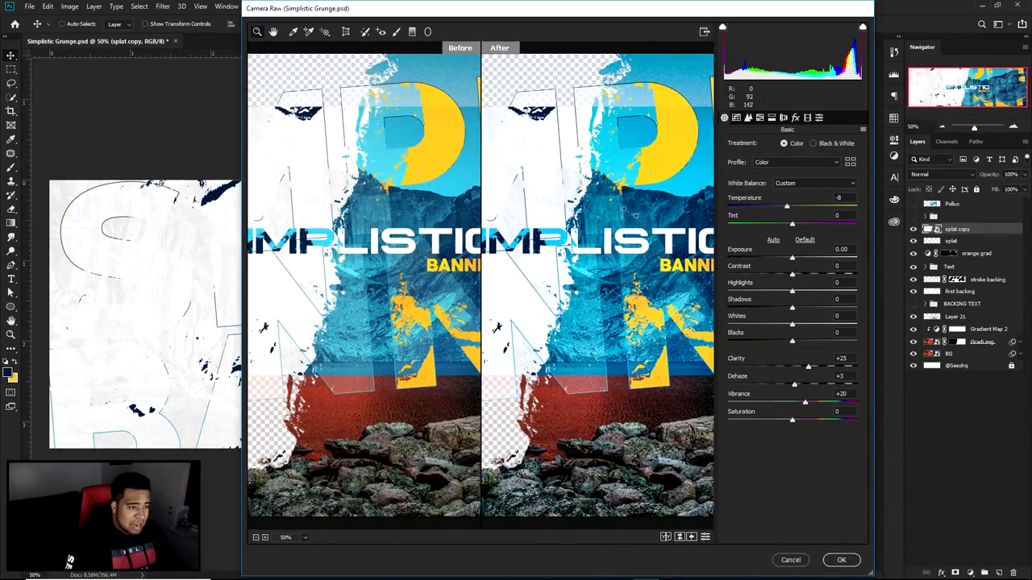
left_click_drag(792, 325, 833, 325)
left_click_drag(432, 225, 586, 223)
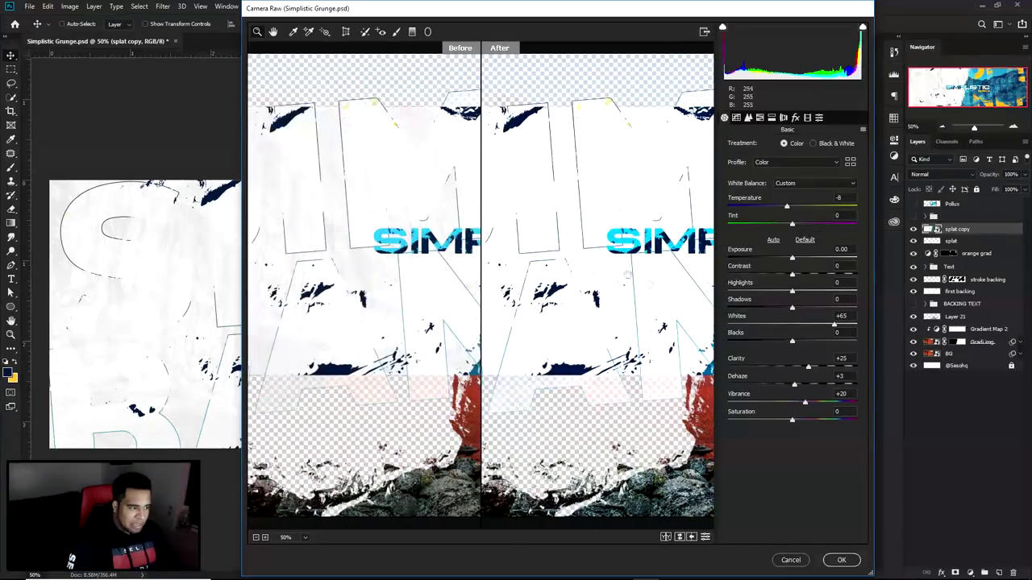
scroll(594, 258, "left", 5)
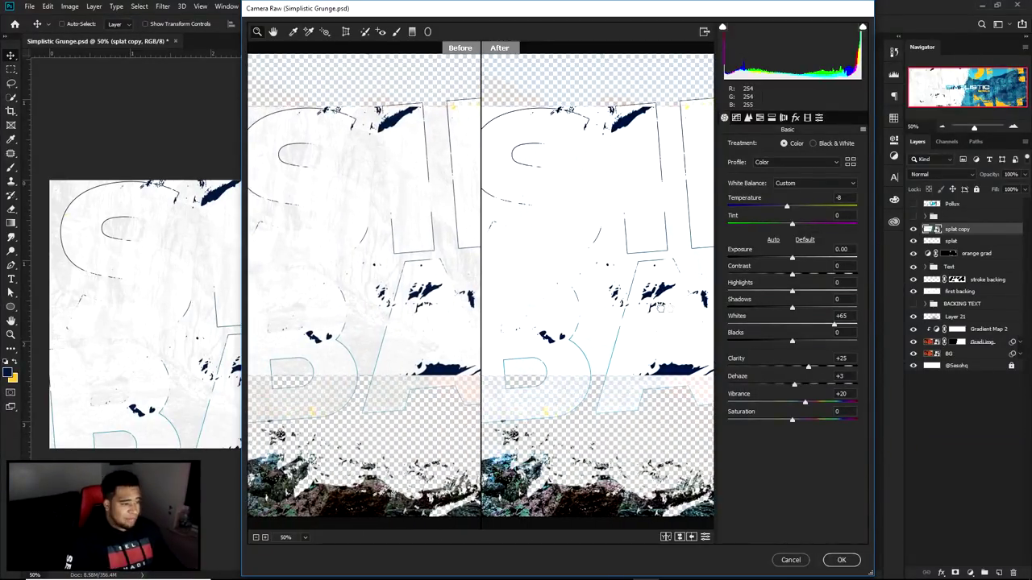
scroll(588, 316, "right", 3)
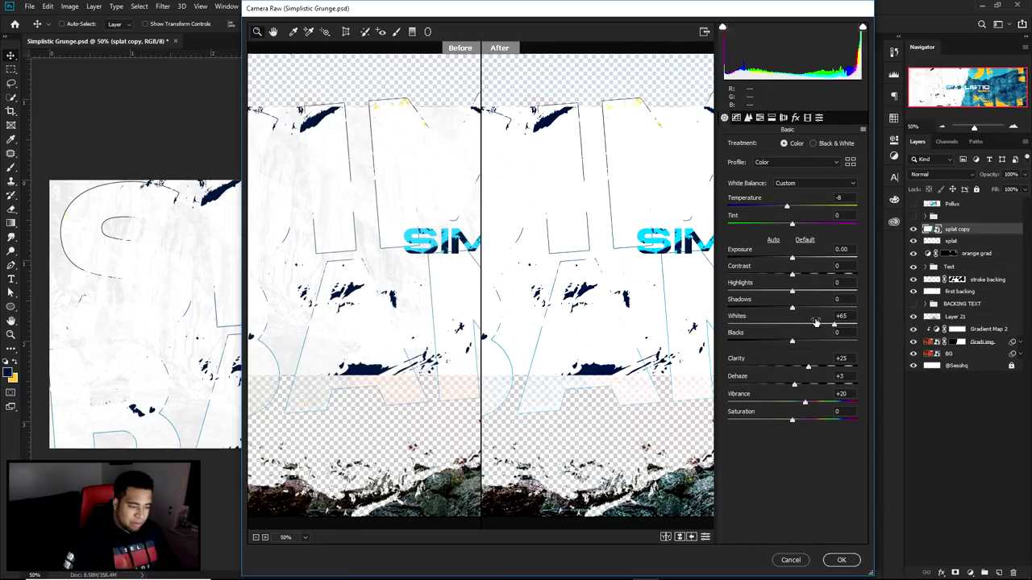
scroll(659, 242, "right", 3)
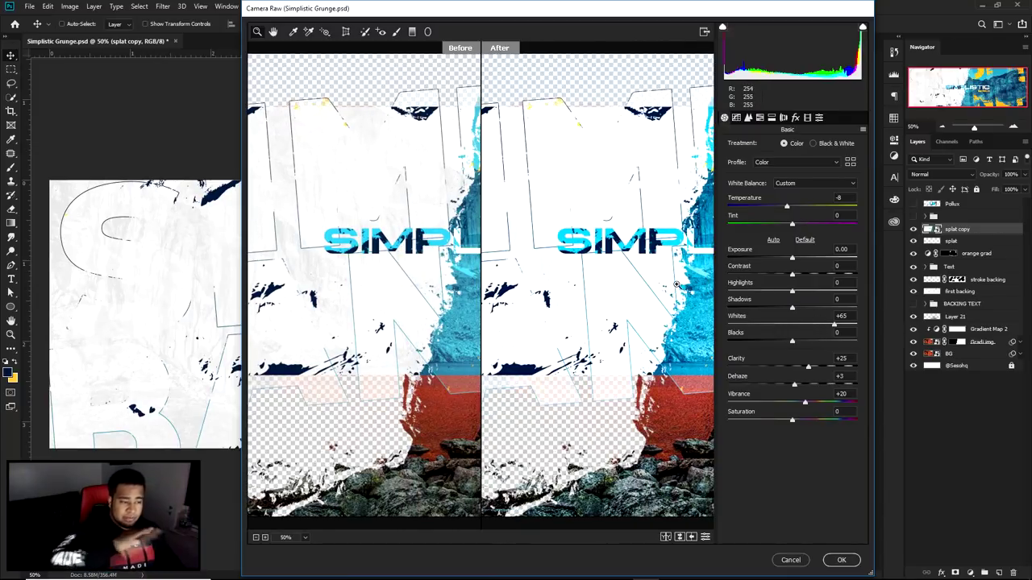
Set Highlights to 10 and Whites to 28 in the Camera Raw adjustments
left_click(809, 324)
left_click_drag(791, 291, 802, 297)
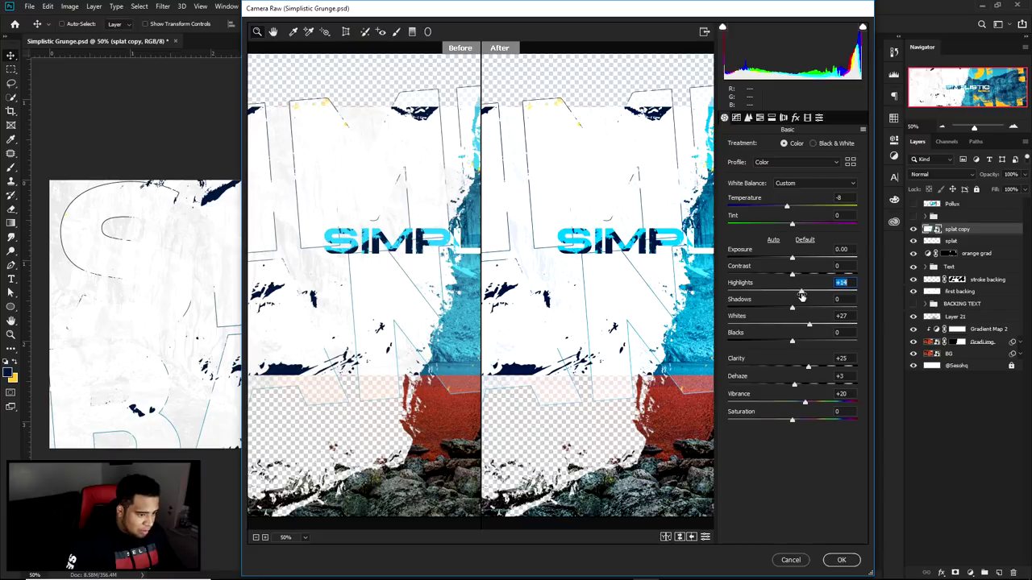
type("10")
left_click(857, 316)
type("28")
key("Return")
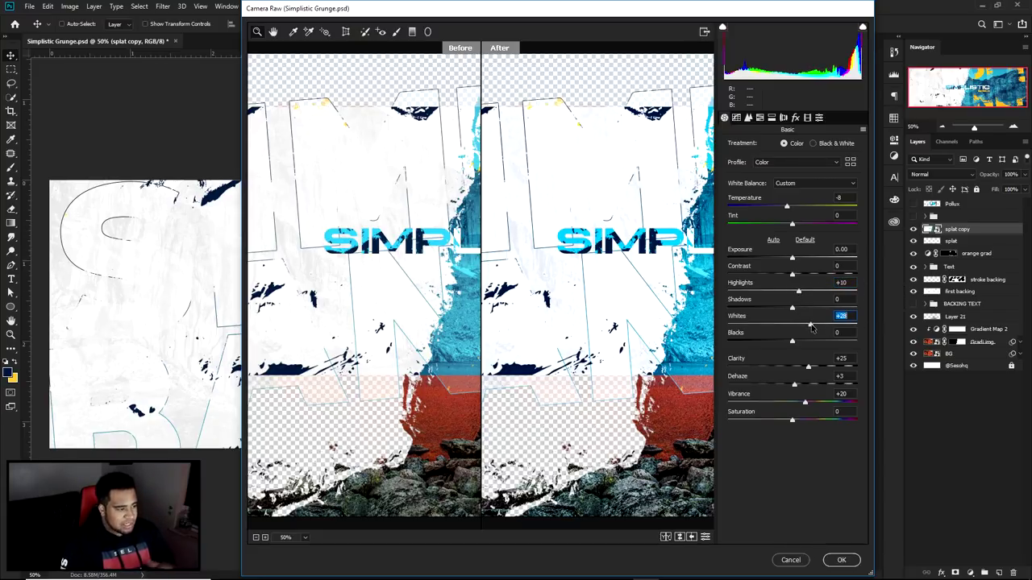
Set Dehaze to 5, inspect the preview, and apply the Camera Raw filter to the smart object
left_click(849, 375)
type("5")
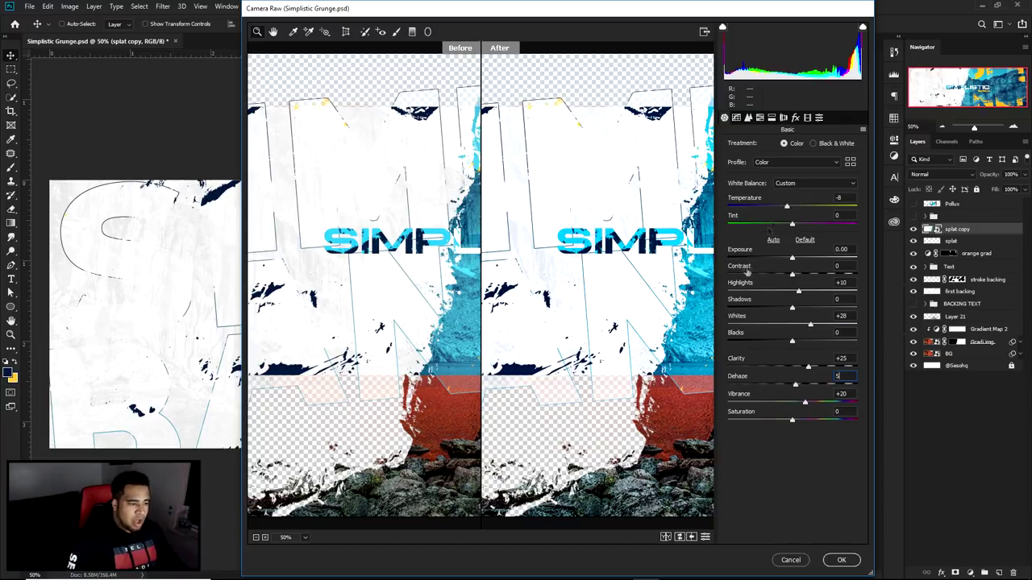
left_click_drag(568, 280, 618, 280)
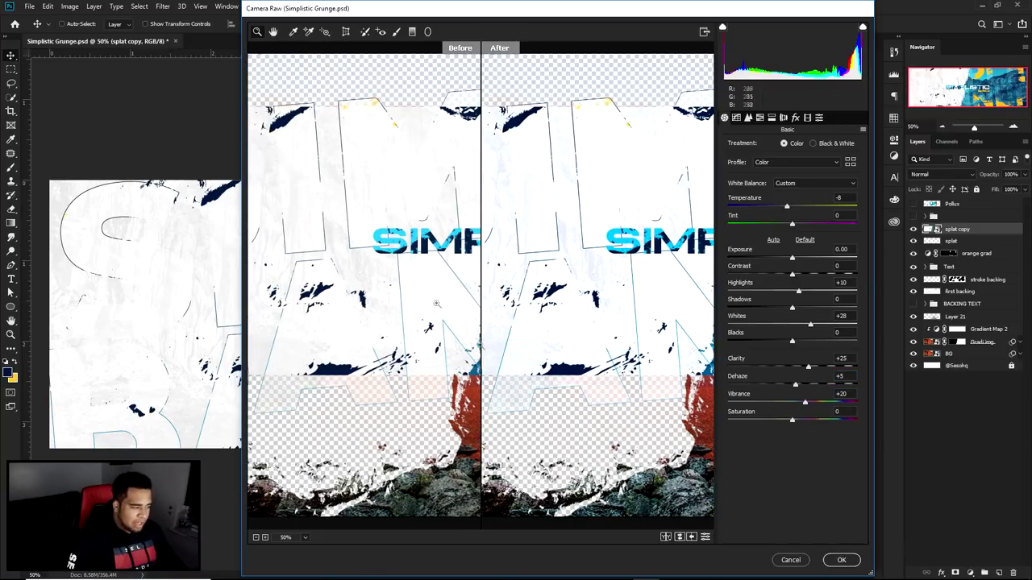
left_click(840, 559)
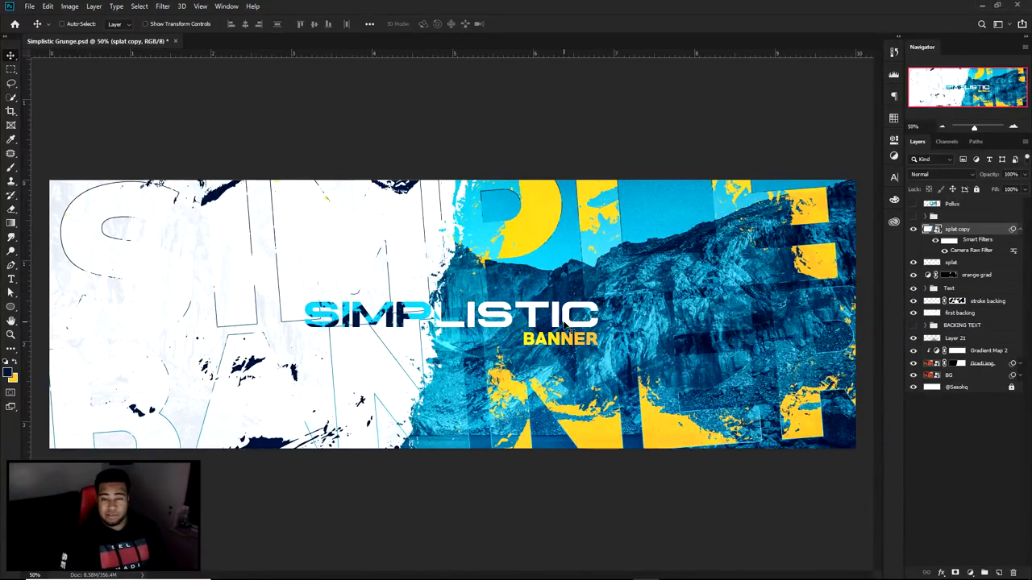
Show the Pollux layer to review the Tropical Horizon example banner, shift it slightly, and hide it again
left_click(914, 204)
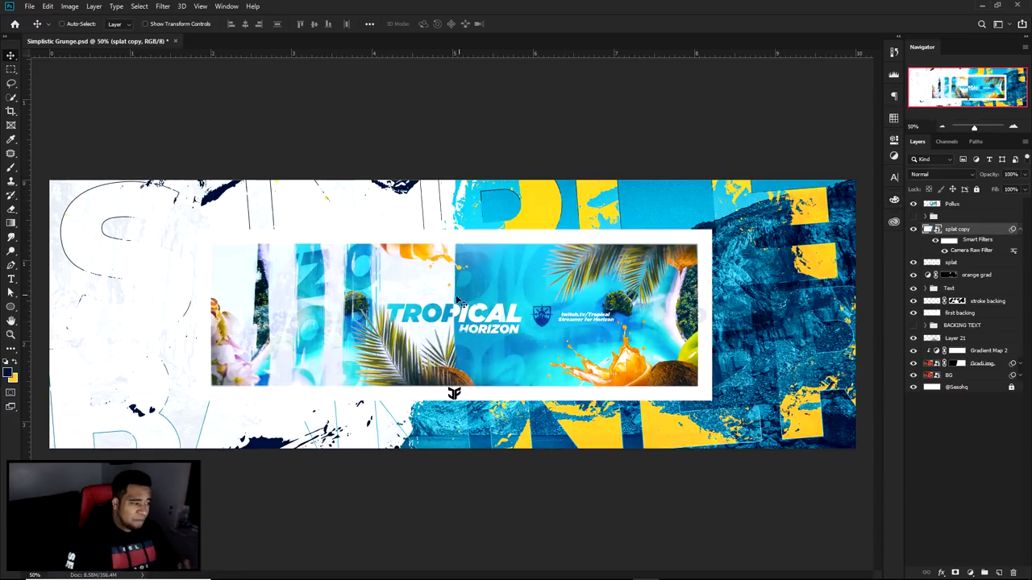
mouse_move(560, 310)
left_mouse_down()
mouse_move(567, 275)
mouse_move(504, 296)
mouse_move(566, 310)
left_mouse_up()
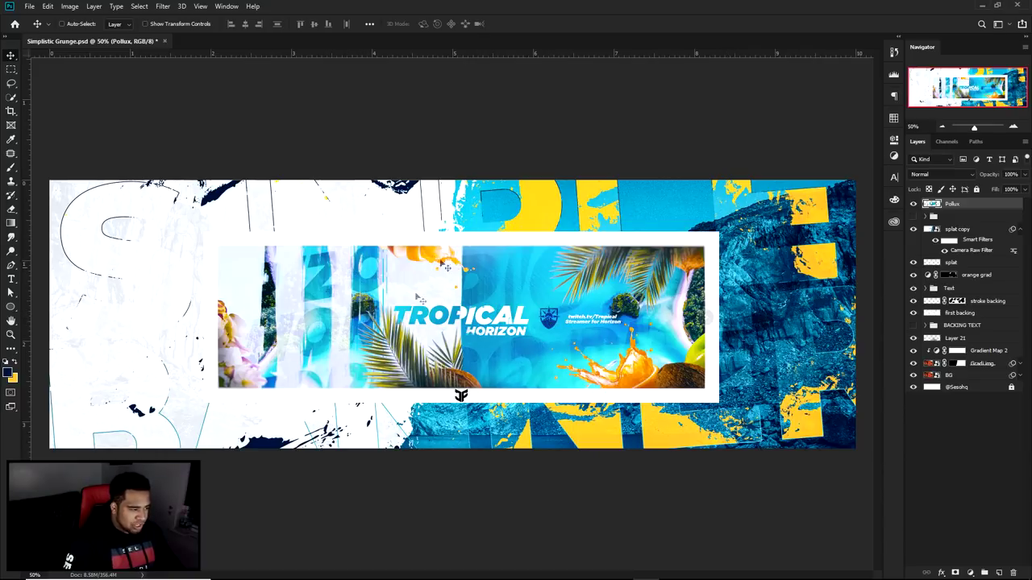
left_click(914, 204)
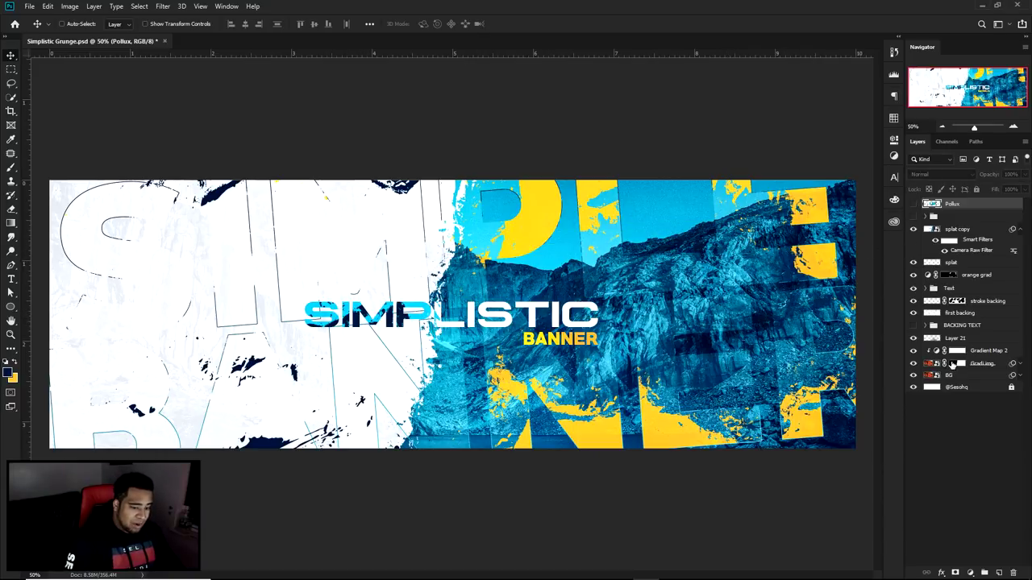
Prepare the Gradi img layer mask for painting with a white brush and hide the splat copy layer
left_click(960, 364)
key("b")
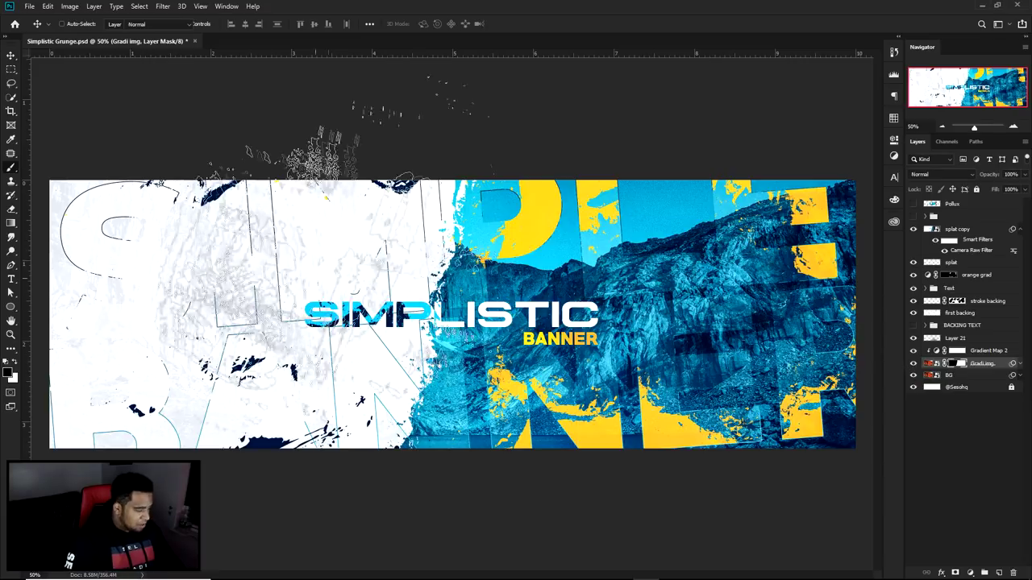
left_click(13, 364)
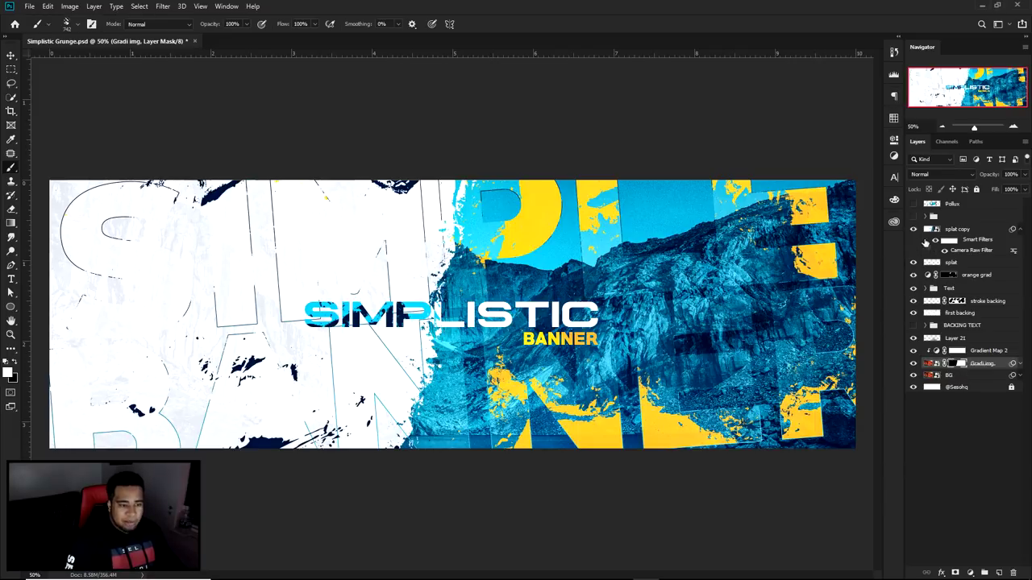
left_click(915, 230)
left_click(915, 231)
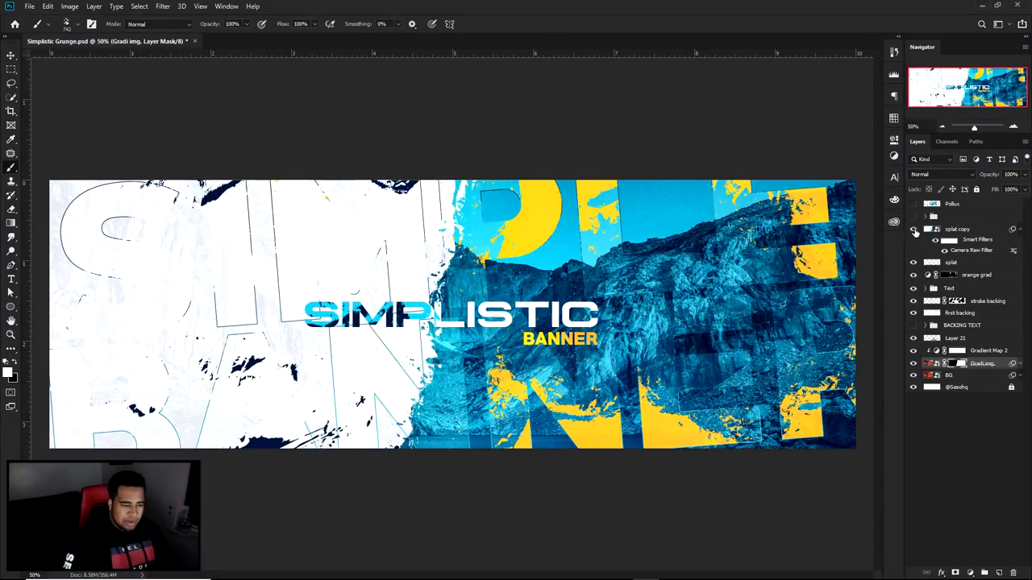
left_click(915, 230)
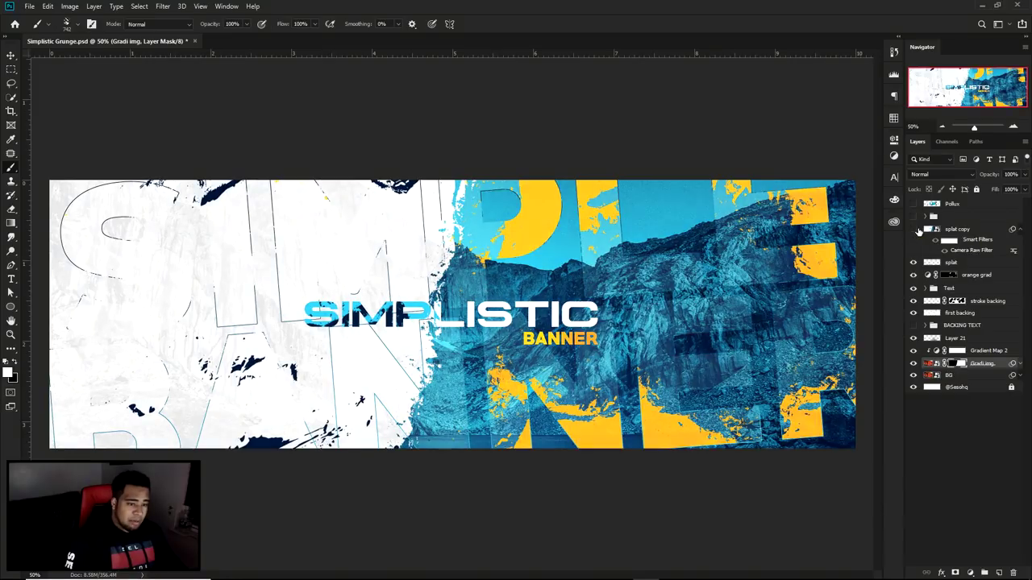
Try revealing the mountain photo over the white area with grunge strokes on the mask, undo them, and show splat copy again
left_click(197, 301)
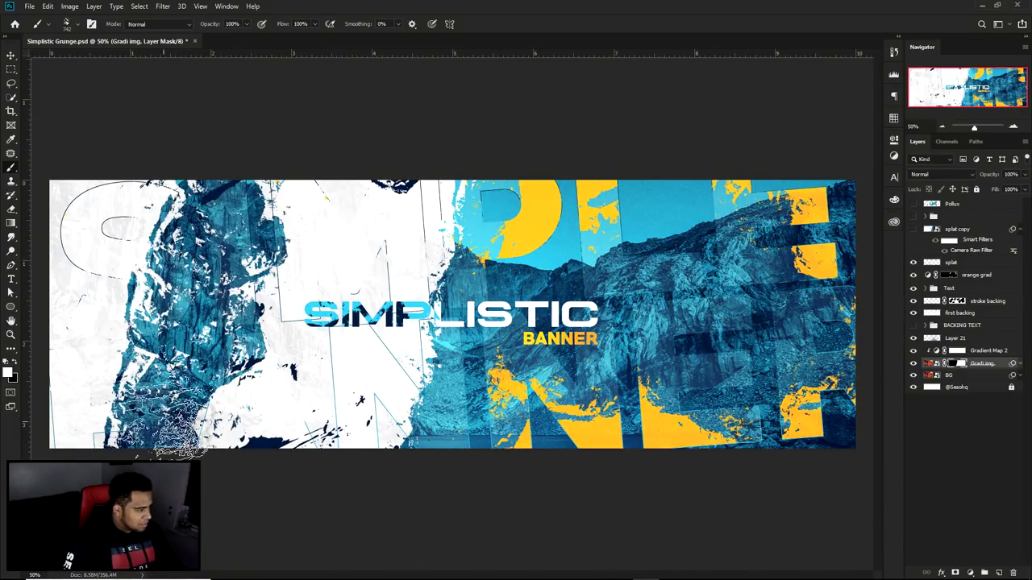
key("ctrl+z")
left_click_drag(256, 277, 88, 403)
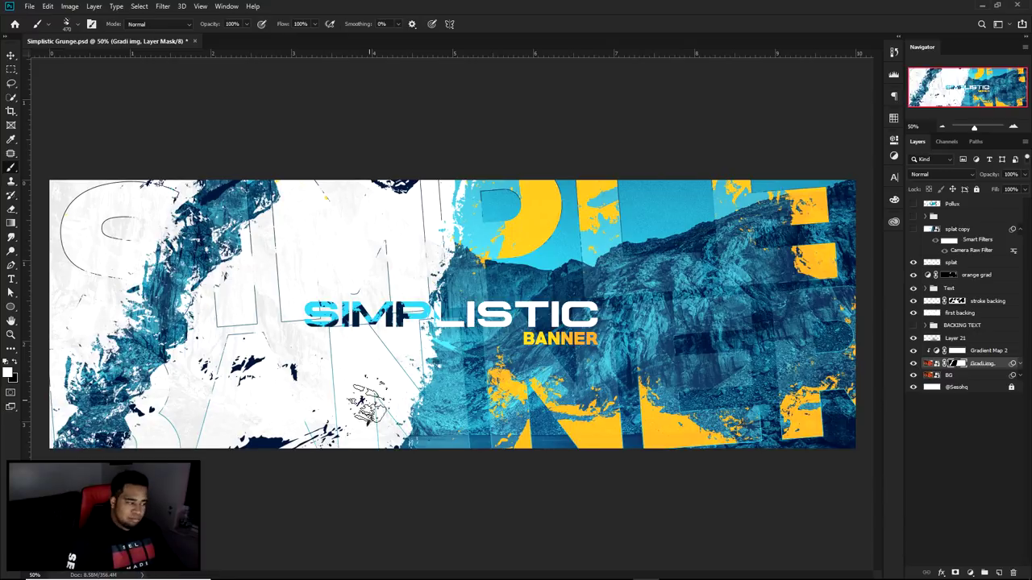
left_click(251, 314)
key("ctrl+z")
key("ctrl+z")
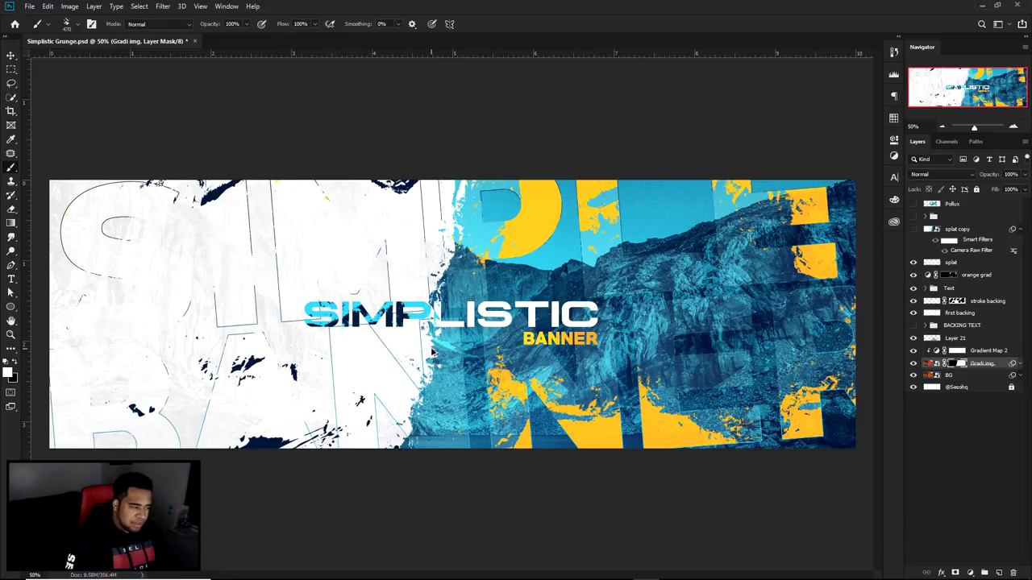
left_click(913, 230)
key("v")
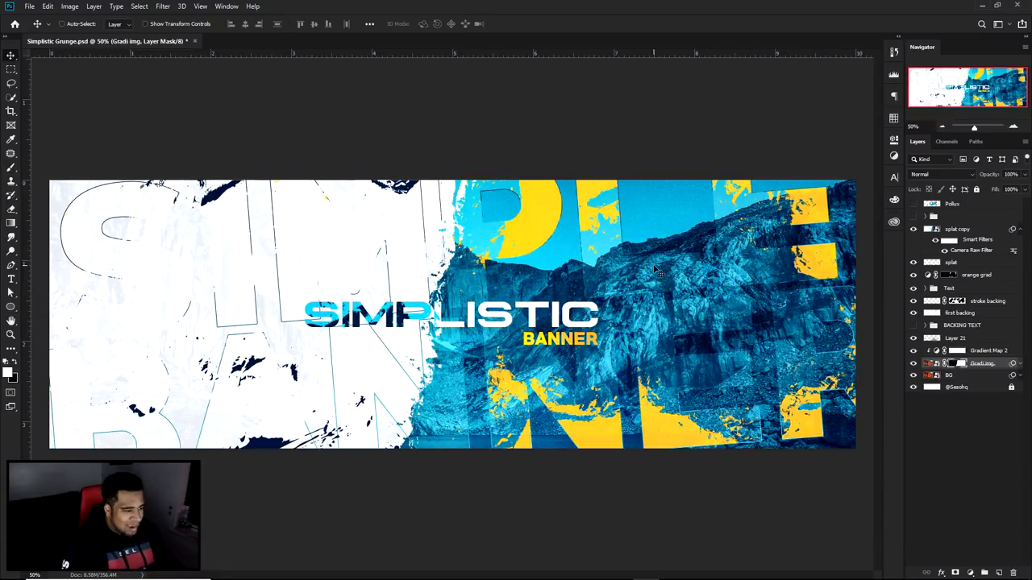